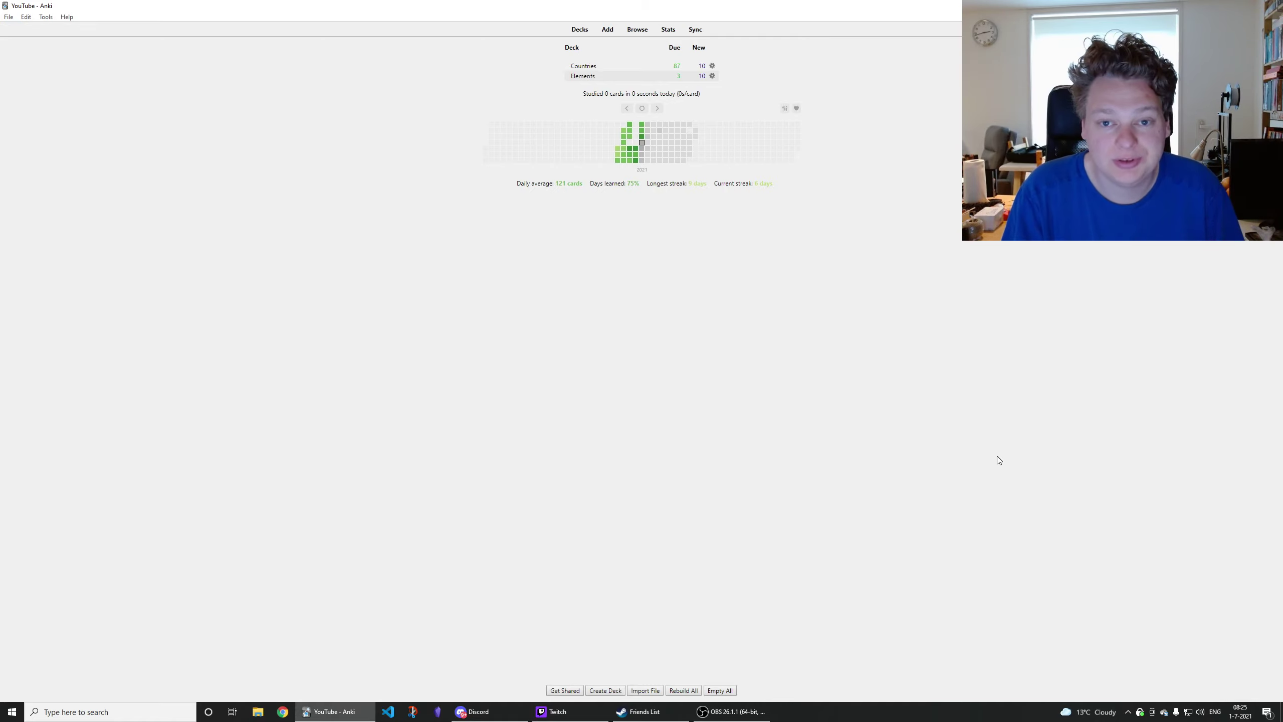
Glance at the Countries deck overview, then start a study session of the Elements deck
{"action": "left_click", "coordinate": [592, 70]}
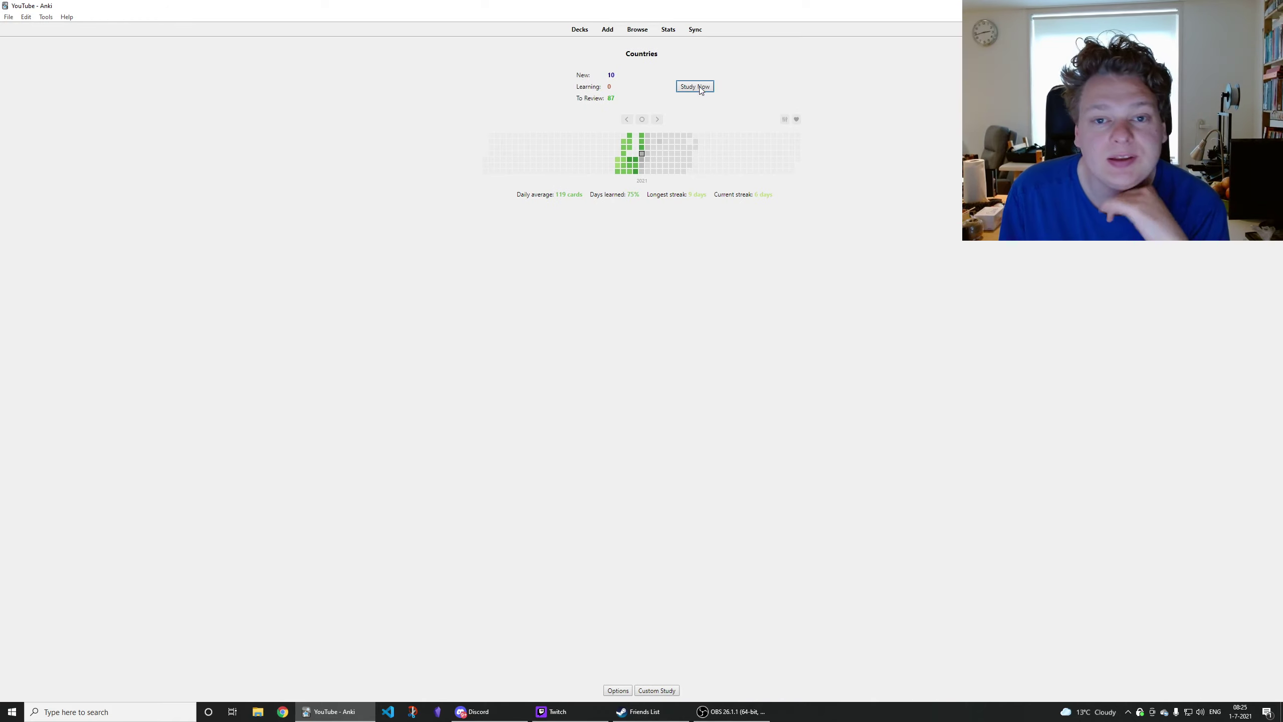
{"action": "left_click", "coordinate": [579, 29]}
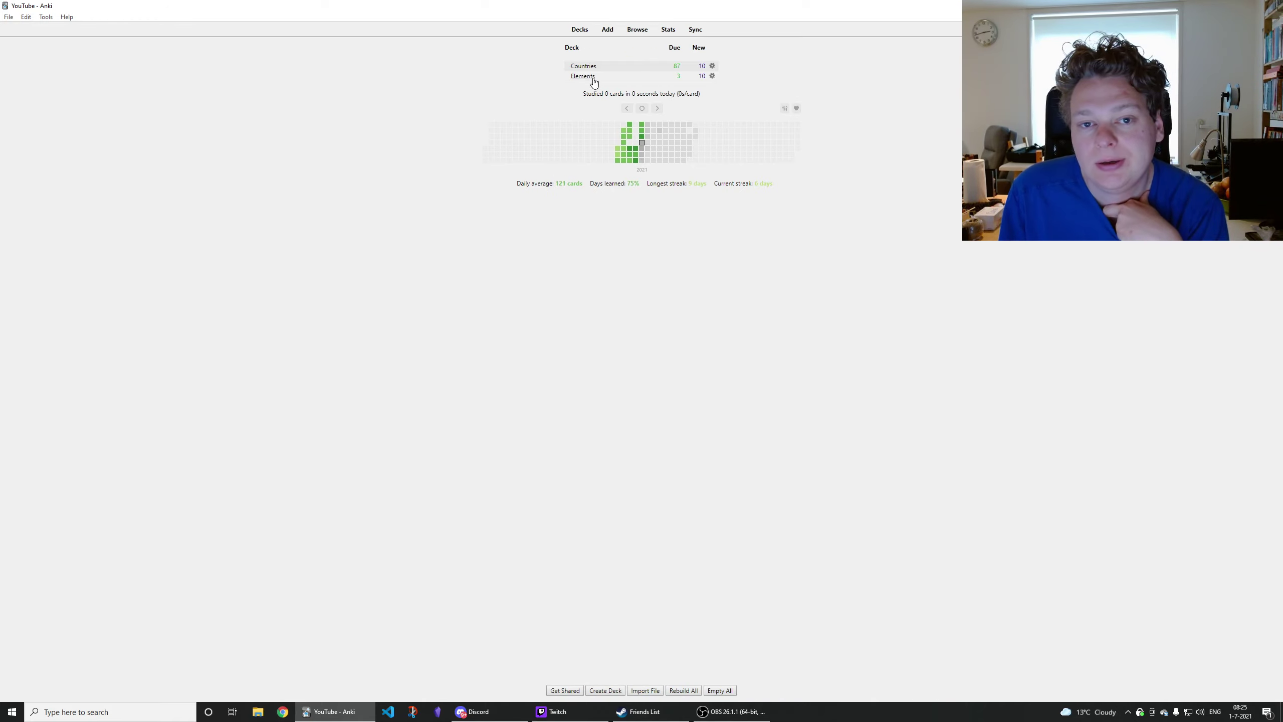
{"action": "left_click", "coordinate": [590, 80]}
{"action": "left_click", "coordinate": [692, 87]}
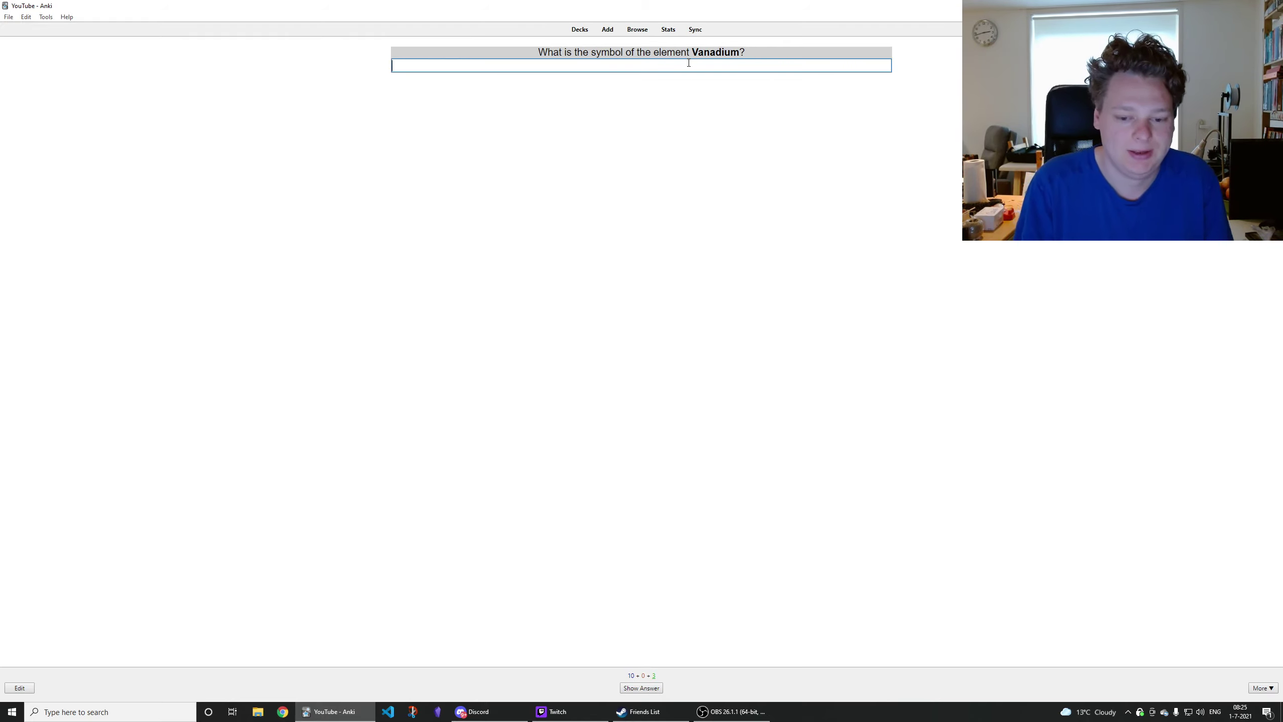
Answer the first element cards with V, F and Gallium, grading them Good
{"action": "type", "text": "V"}
{"action": "key", "text": "Return"}
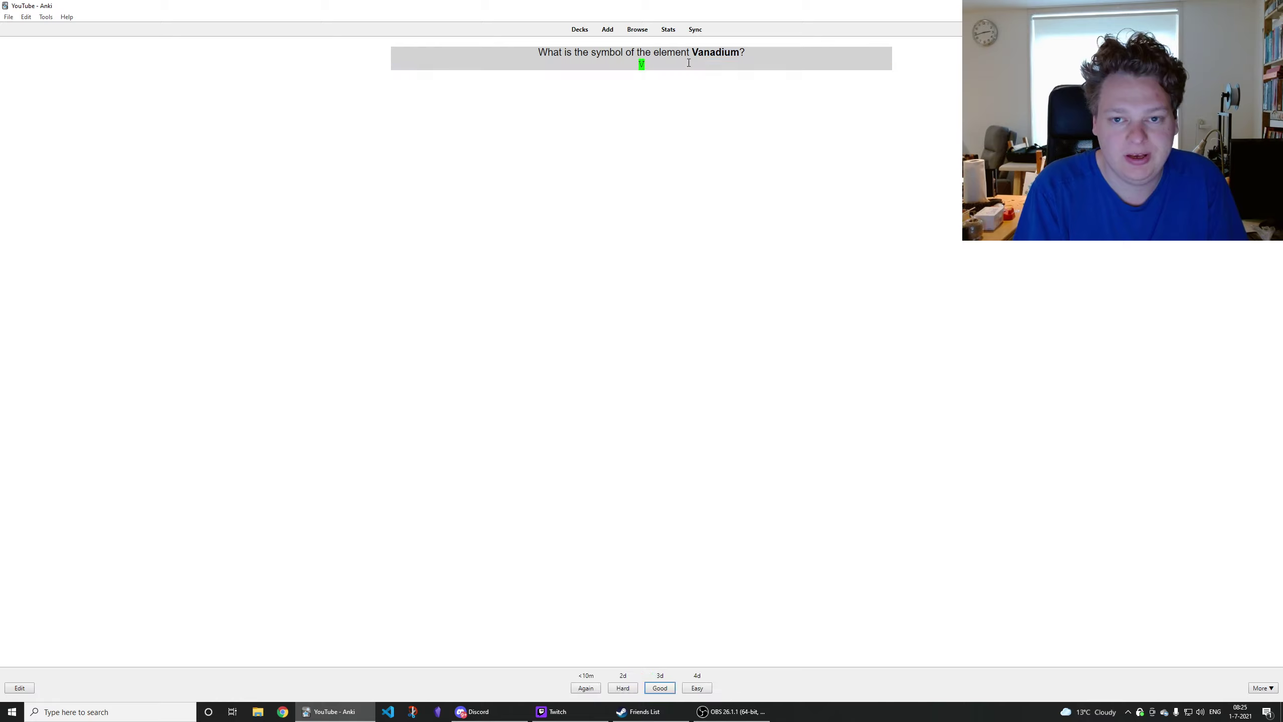
{"action": "key", "text": "Return"}
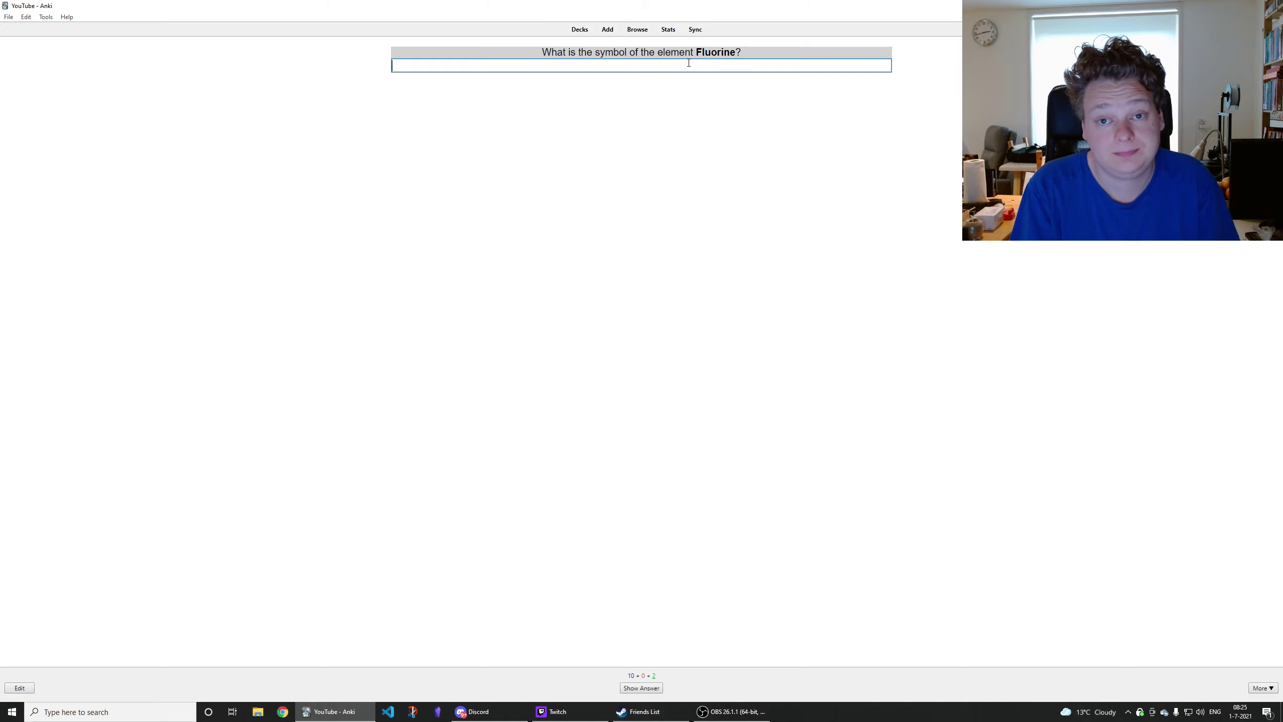
{"action": "type", "text": "F"}
{"action": "key", "text": "Return"}
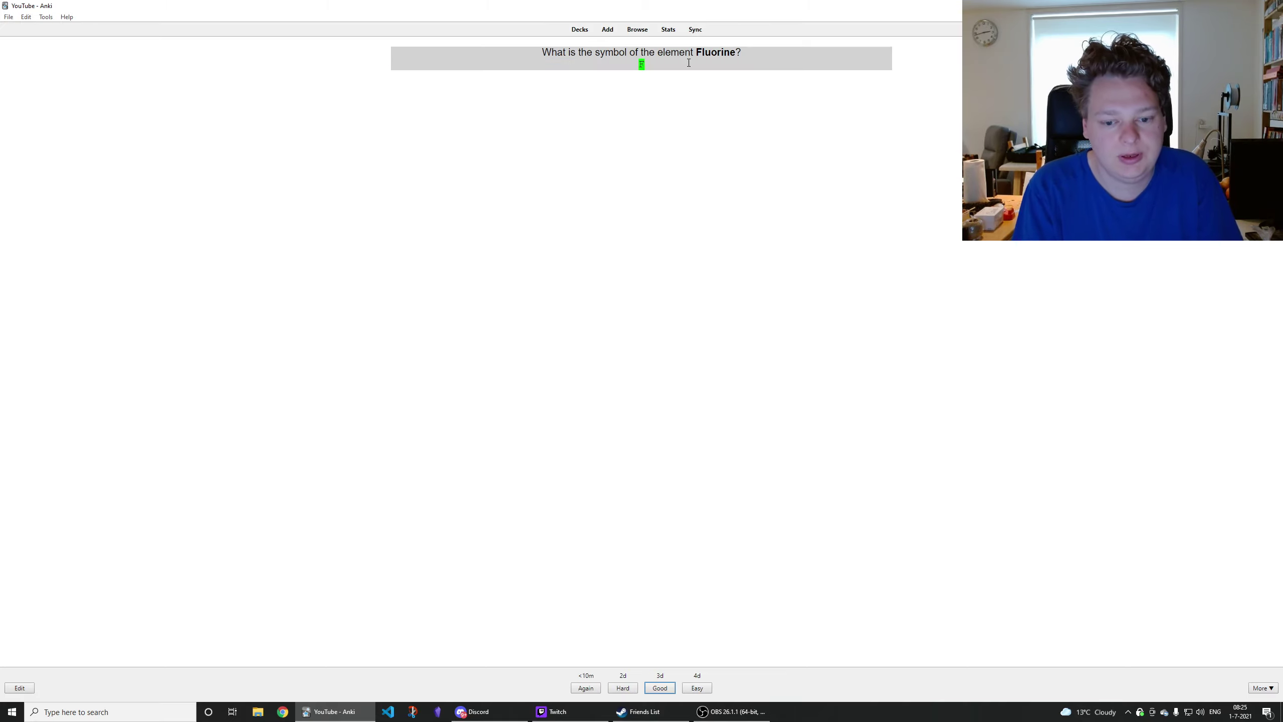
{"action": "key", "text": "Return"}
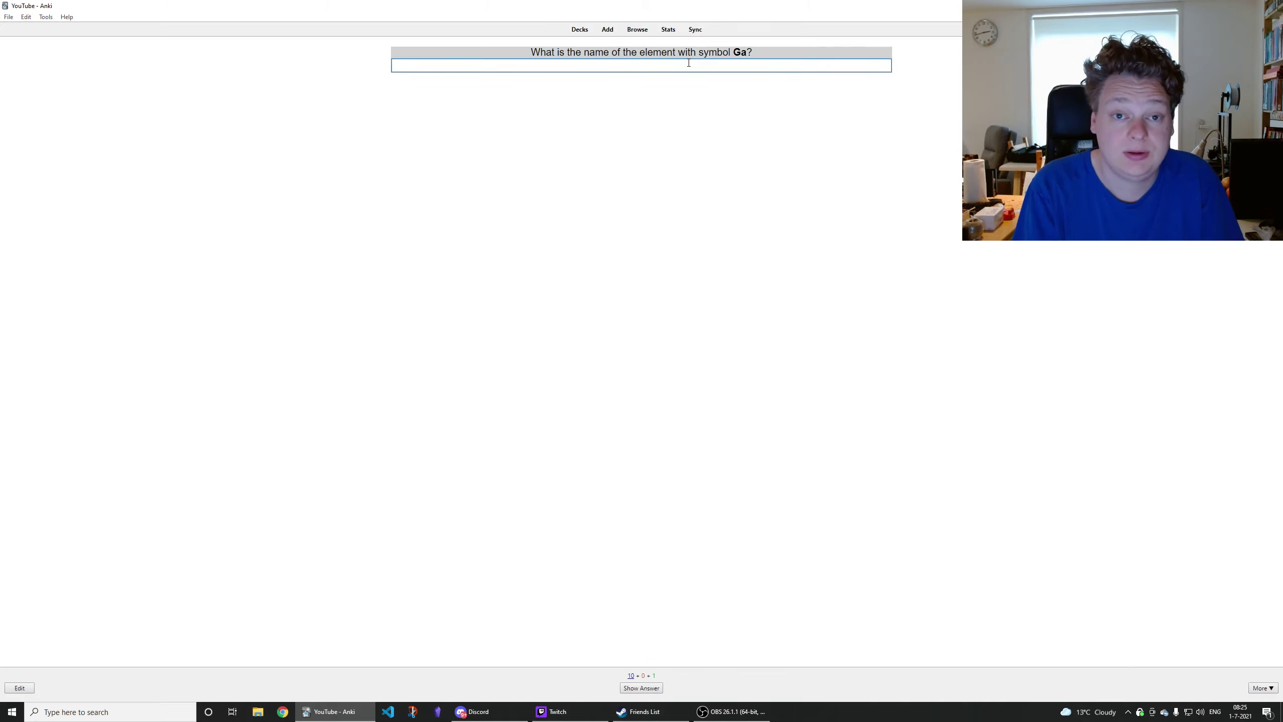
{"action": "type", "text": "Galli"}
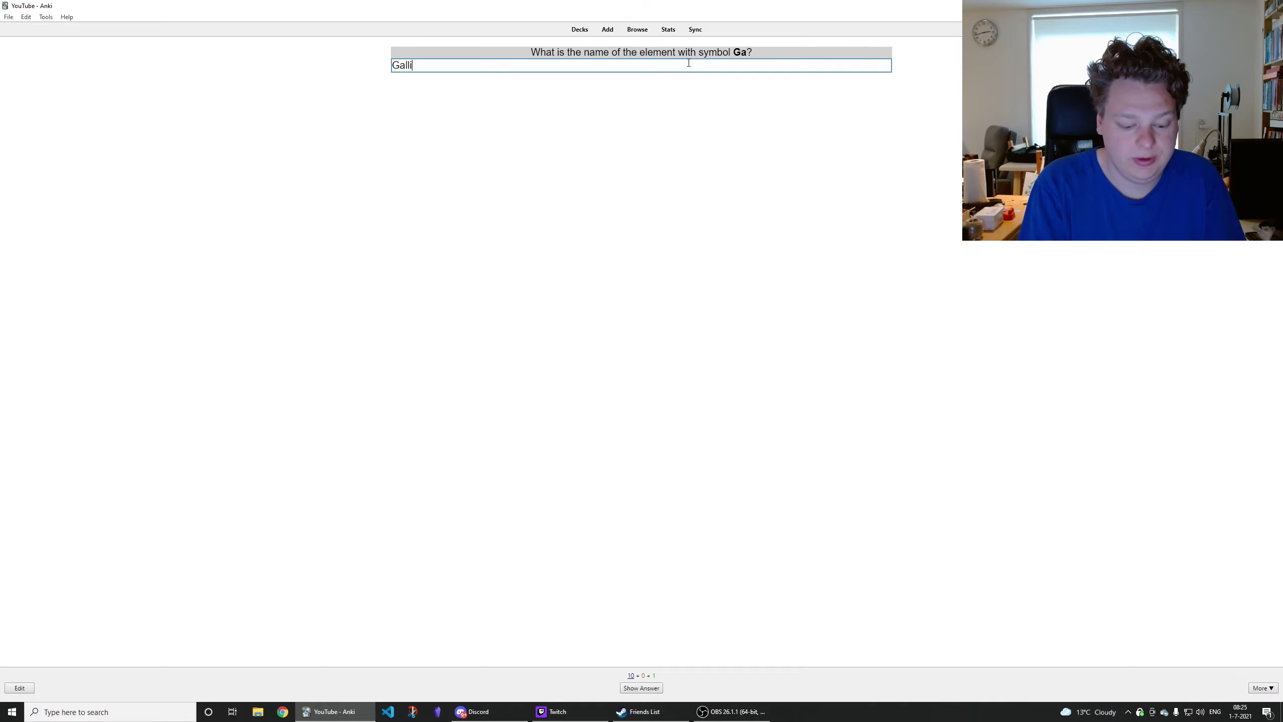
{"action": "type", "text": "um"}
{"action": "key", "text": "Return"}
{"action": "key", "text": "Return"}
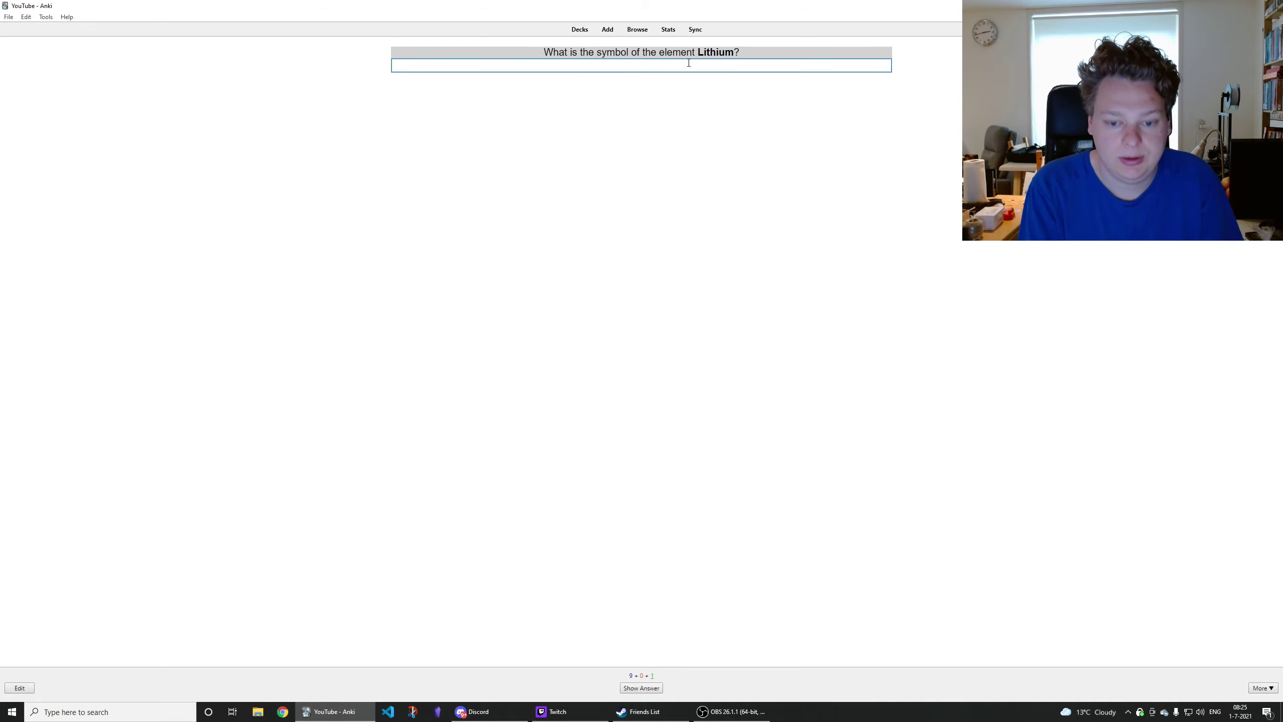
Answer the next element cards with Li, Nitrogen, Phosphorus and Manganese
{"action": "type", "text": "Li"}
{"action": "key", "text": "Return"}
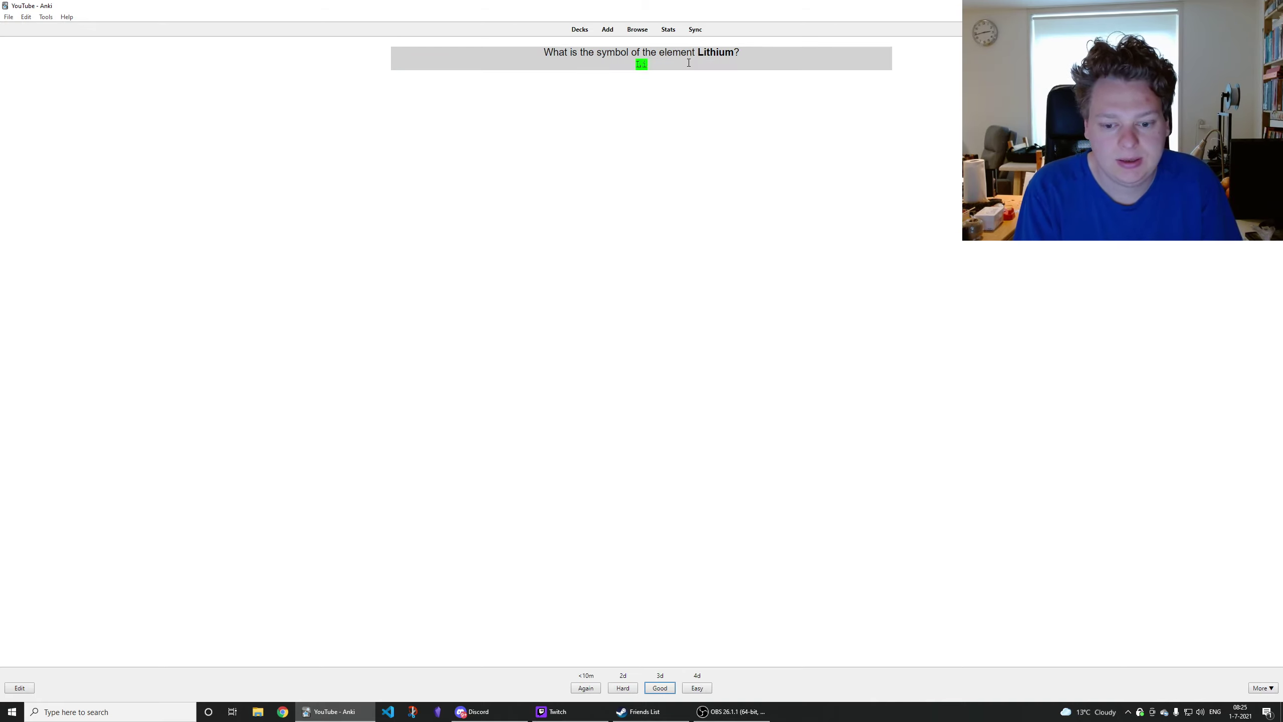
{"action": "key", "text": "Return"}
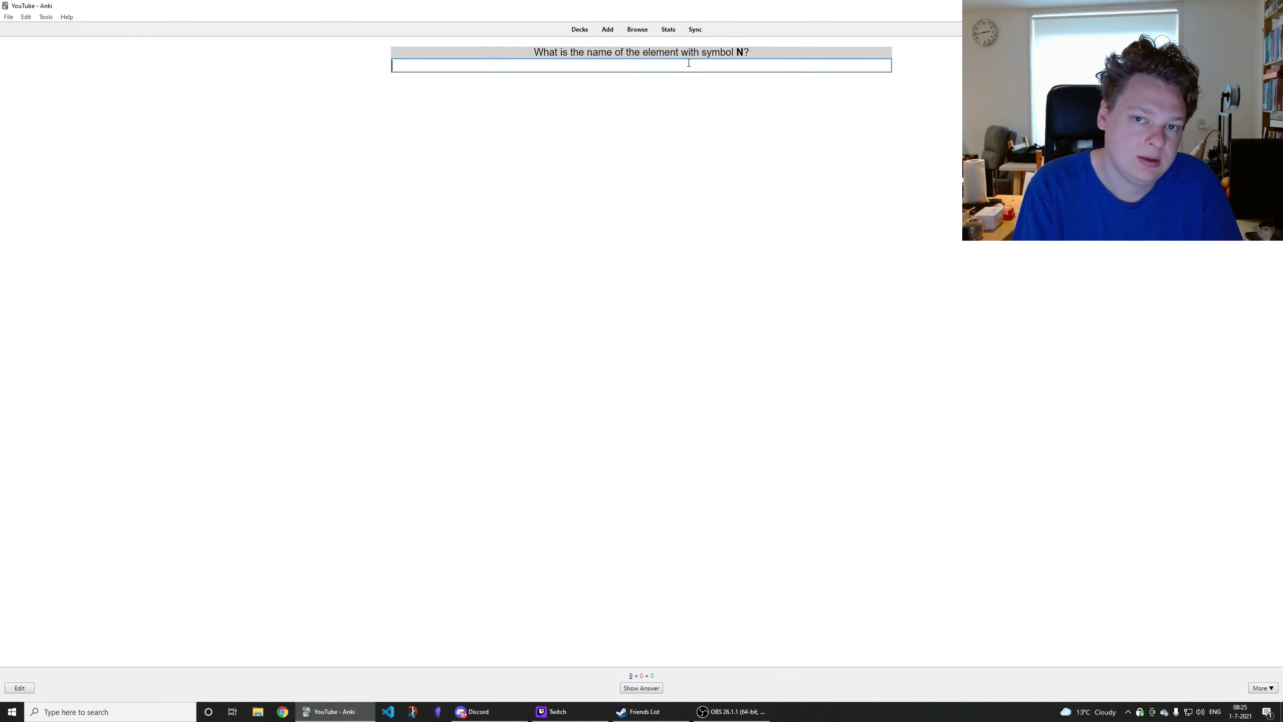
{"action": "type", "text": "Nitrogen"}
{"action": "key", "text": "Return"}
{"action": "key", "text": "Return"}
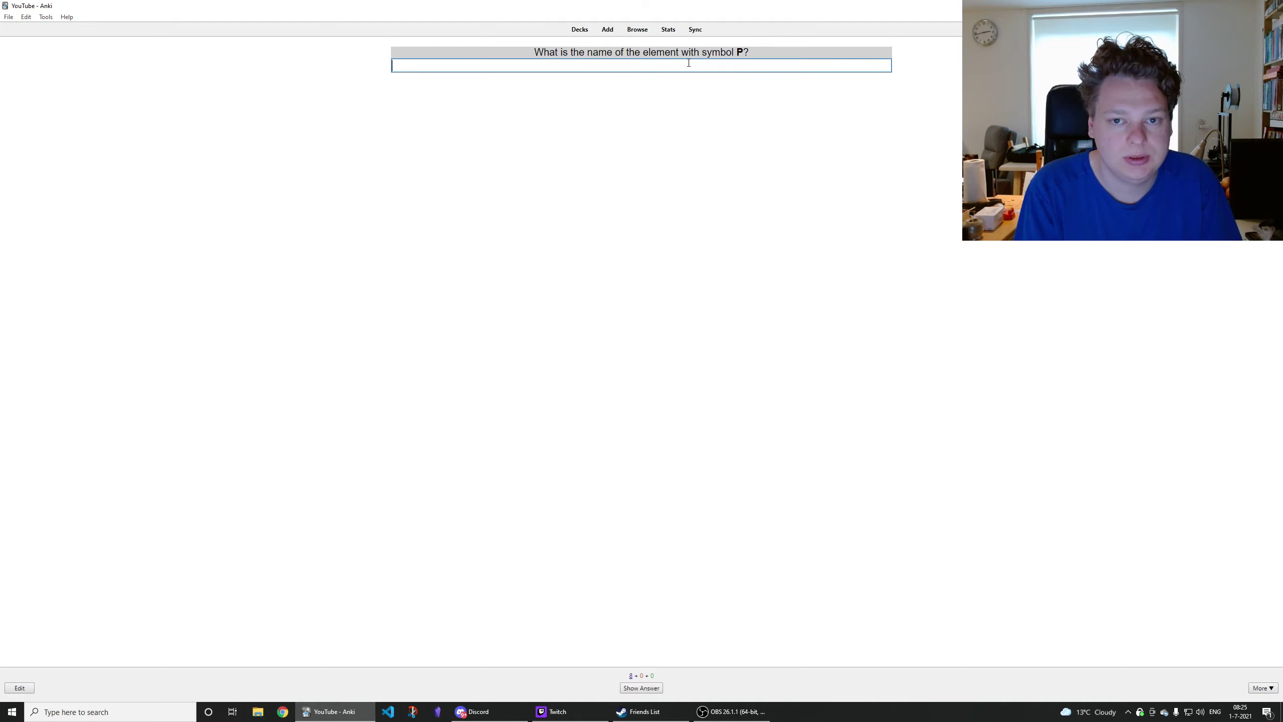
{"action": "type", "text": "Phosphorus"}
{"action": "key", "text": "Return"}
{"action": "key", "text": "Return"}
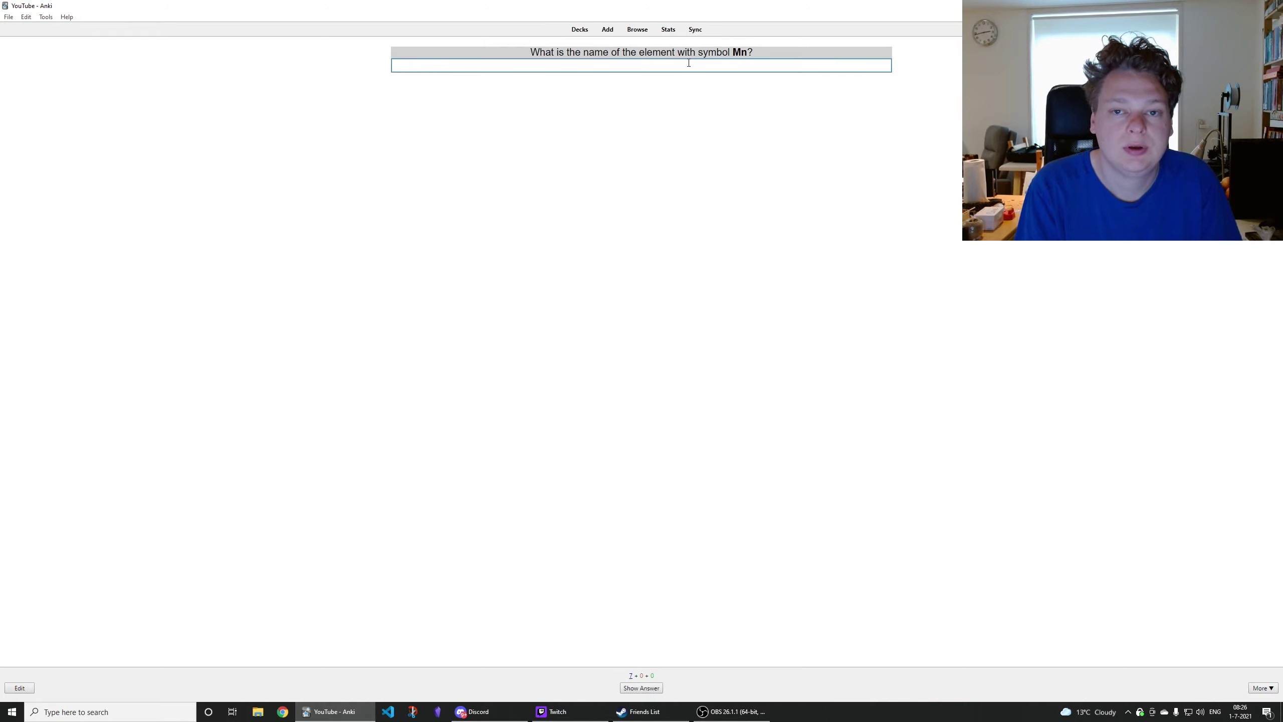
{"action": "type", "text": "Manganese"}
{"action": "key", "text": "Return"}
{"action": "key", "text": "Return"}
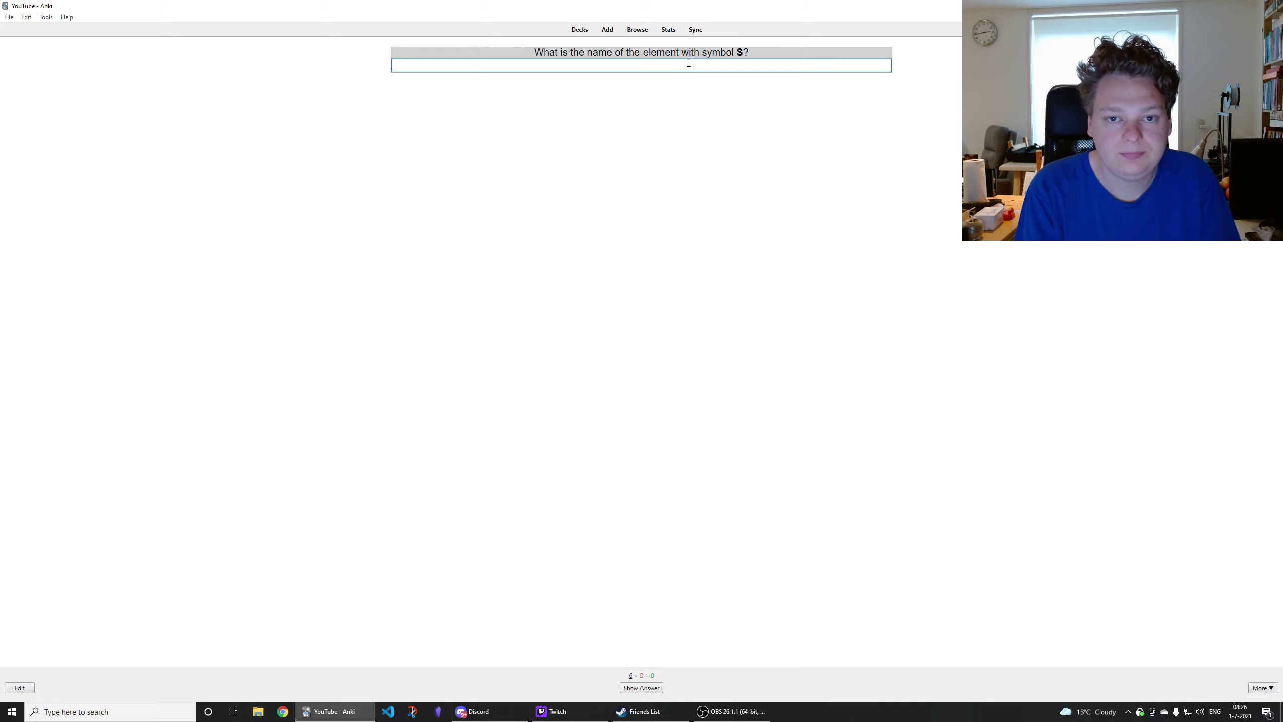
Answer the element cards with Sulfur, Selenium, Arsenic and Oxygen
{"action": "type", "text": "Sulfur"}
{"action": "key", "text": "Return"}
{"action": "key", "text": "Return"}
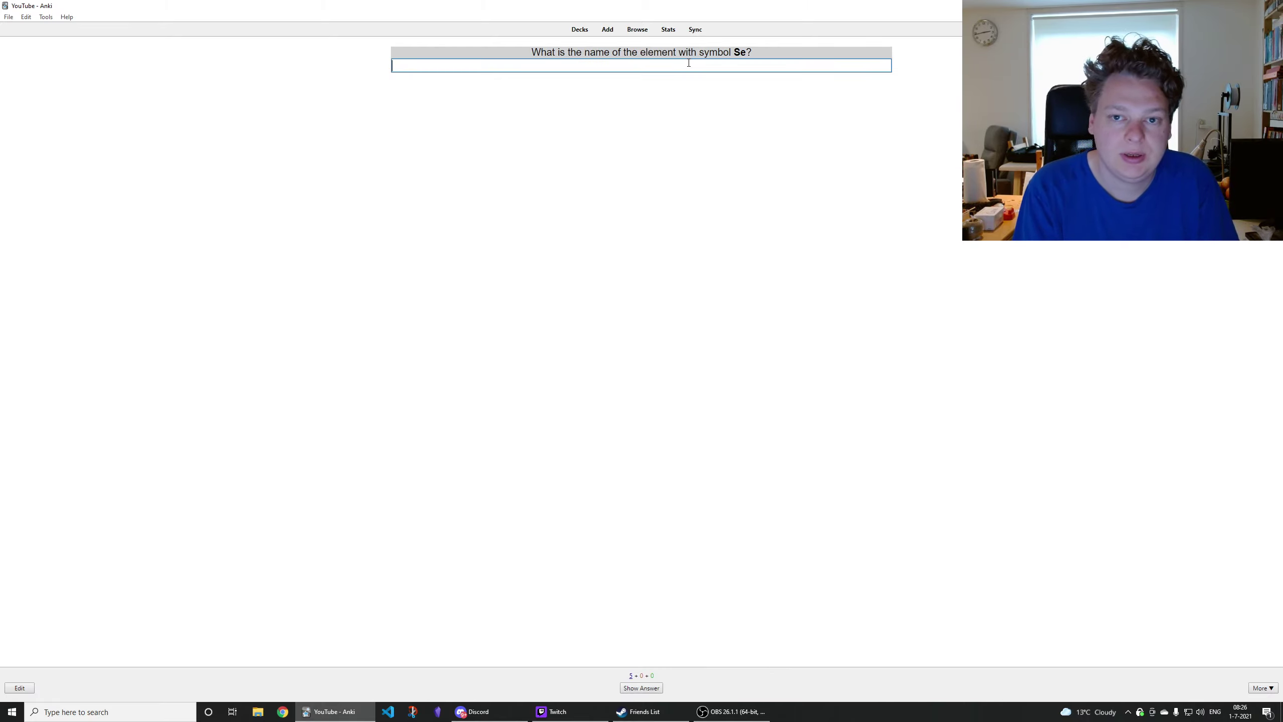
{"action": "type", "text": "Selenium"}
{"action": "key", "text": "Return"}
{"action": "key", "text": "Return"}
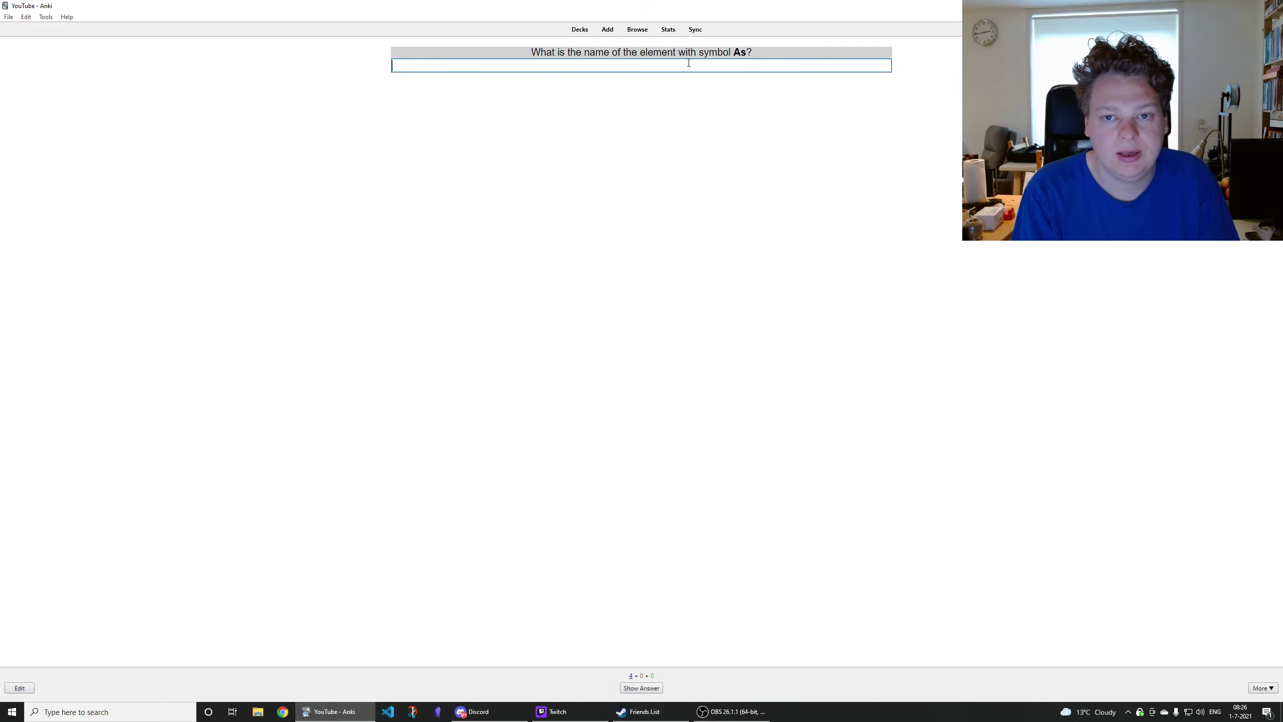
{"action": "type", "text": "Arsenic"}
{"action": "key", "text": "Return"}
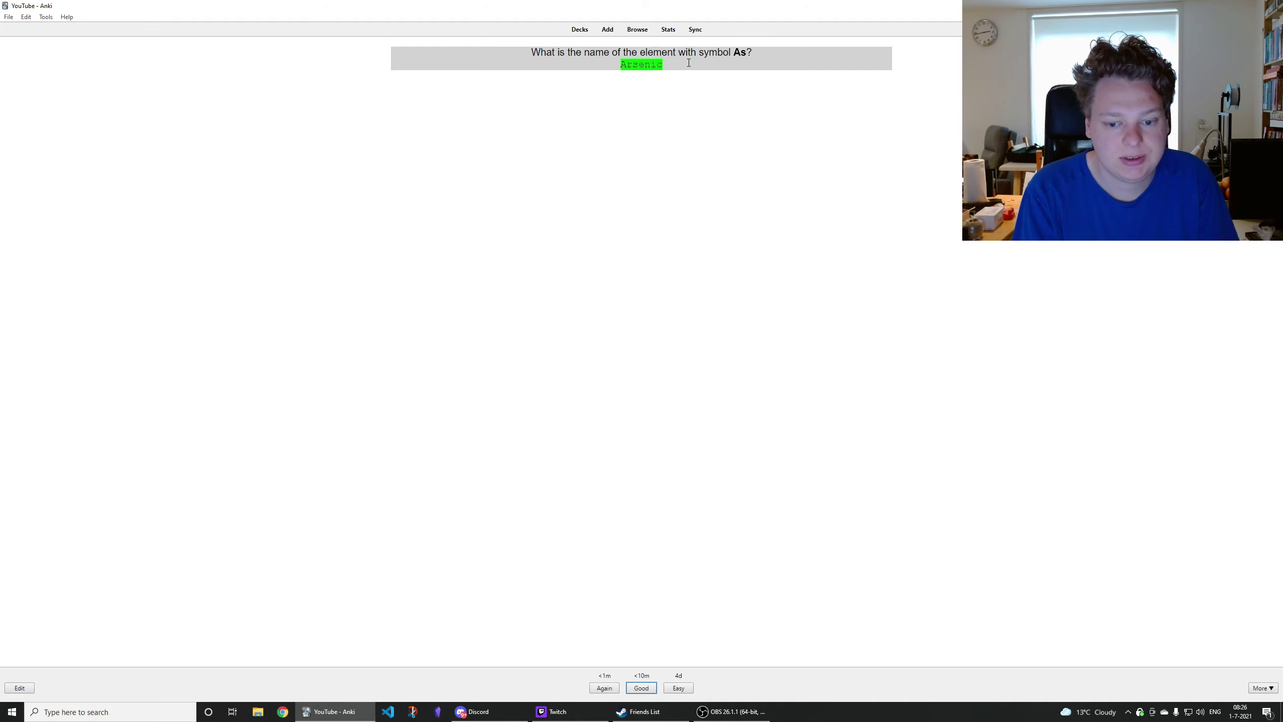
{"action": "key", "text": "Return"}
{"action": "type", "text": "Oxygen"}
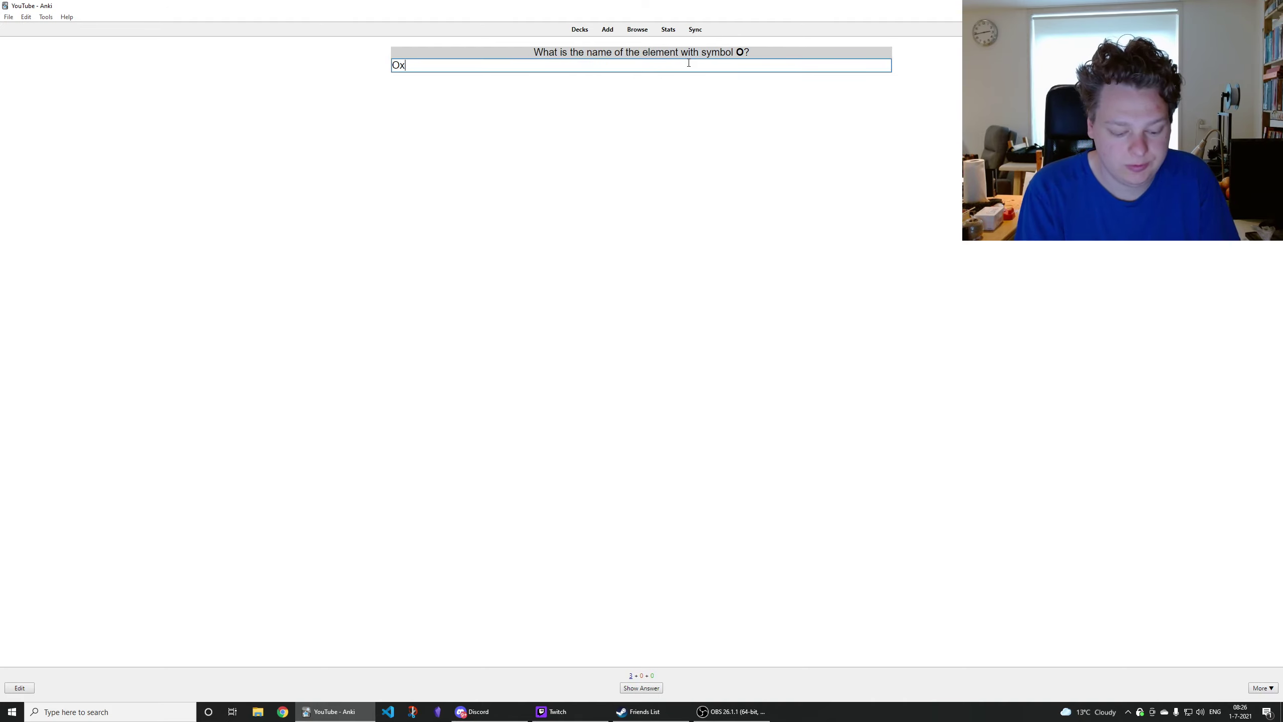
{"action": "key", "text": "Return"}
{"action": "key", "text": "Return"}
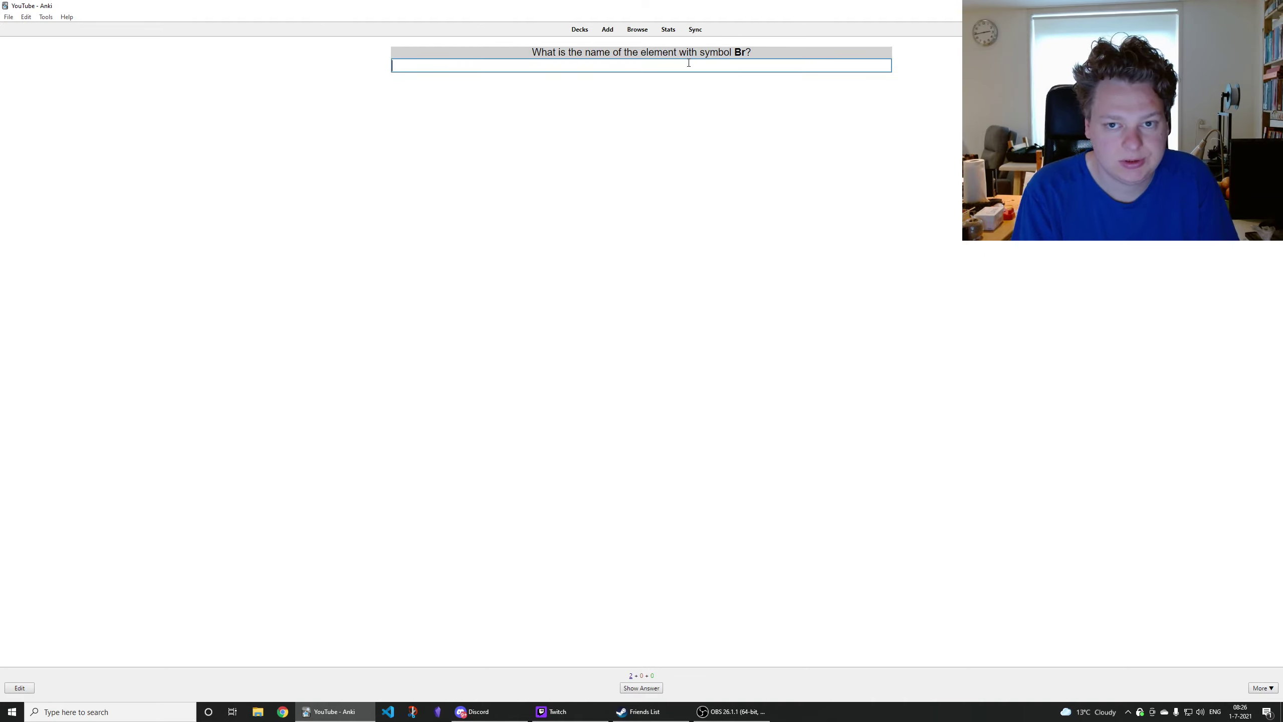
Answer Bromine, correcting its spelling, then enter and check Cobalt
{"action": "type", "text": "Bromine"}
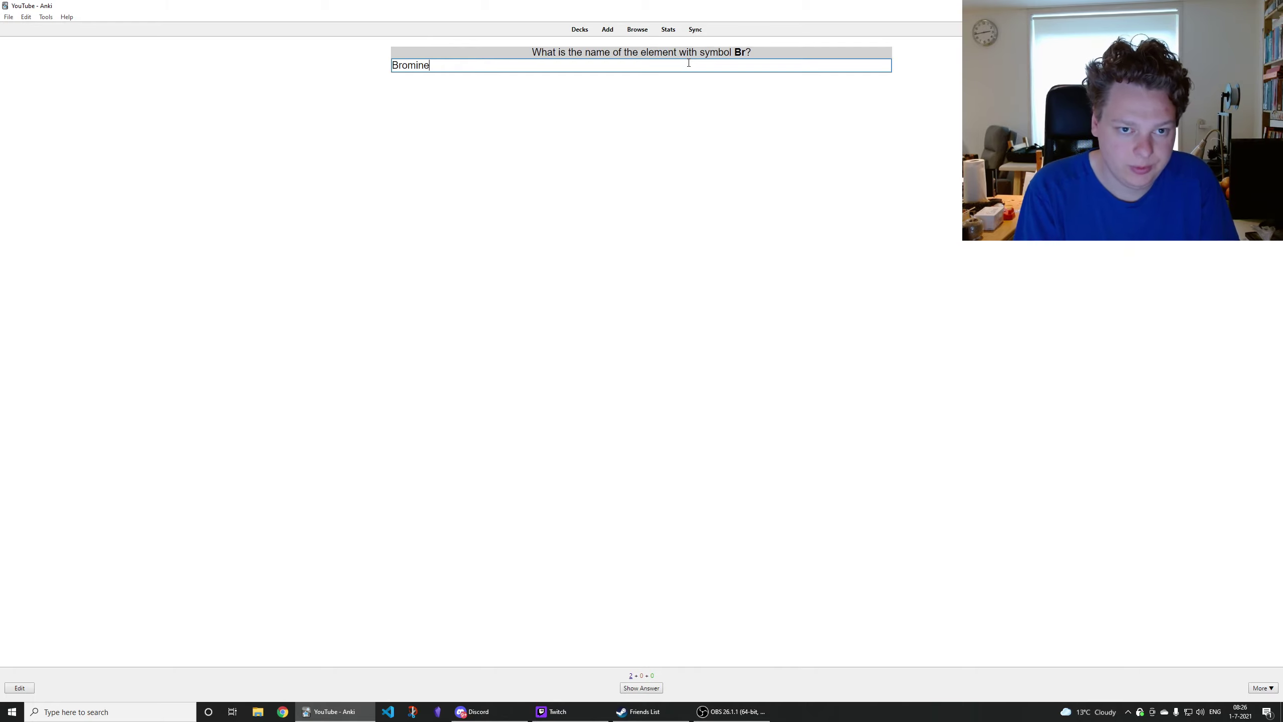
{"action": "key", "text": "BackSpace"}
{"action": "type", "text": "e"}
{"action": "key", "text": "Return"}
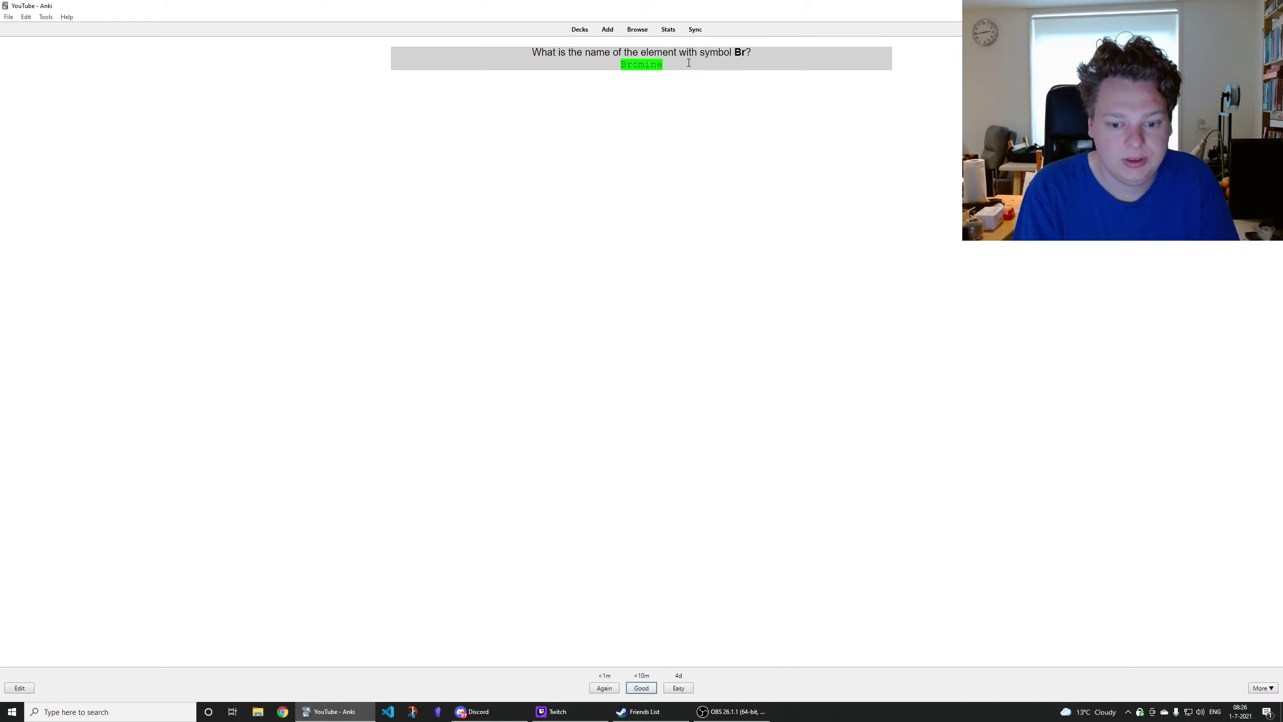
{"action": "key", "text": "Return"}
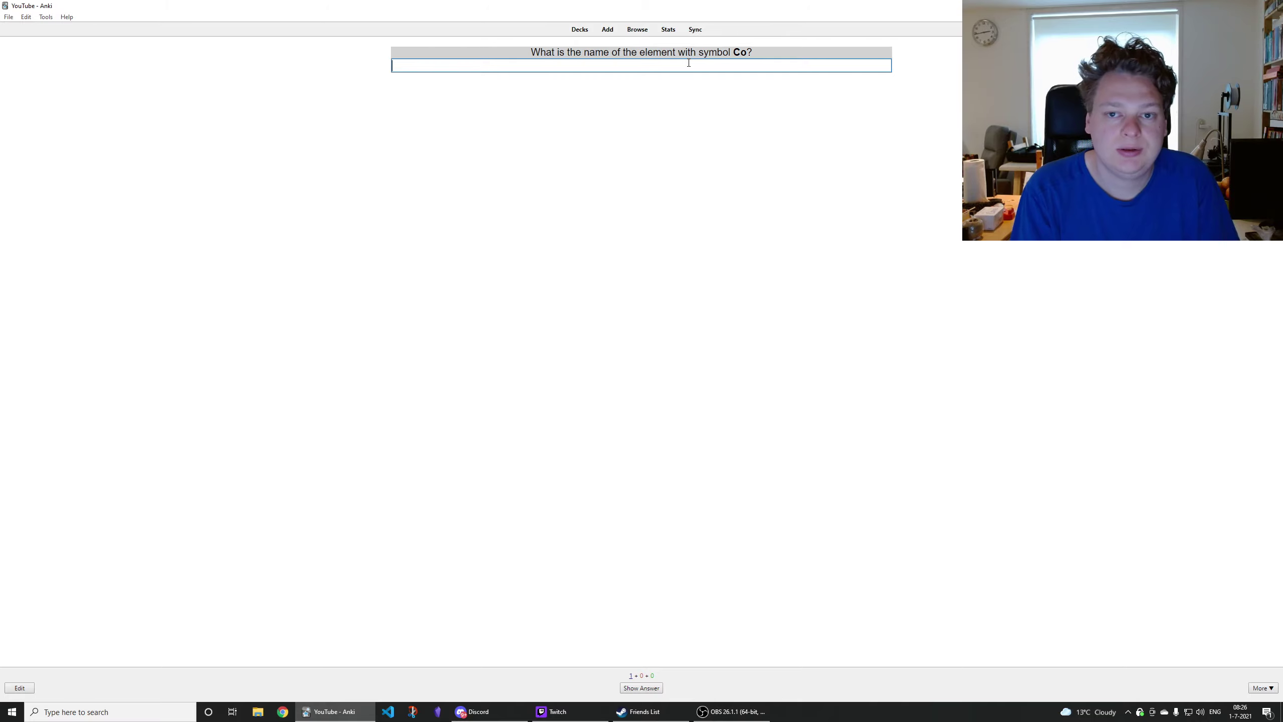
{"action": "type", "text": "Cobalt"}
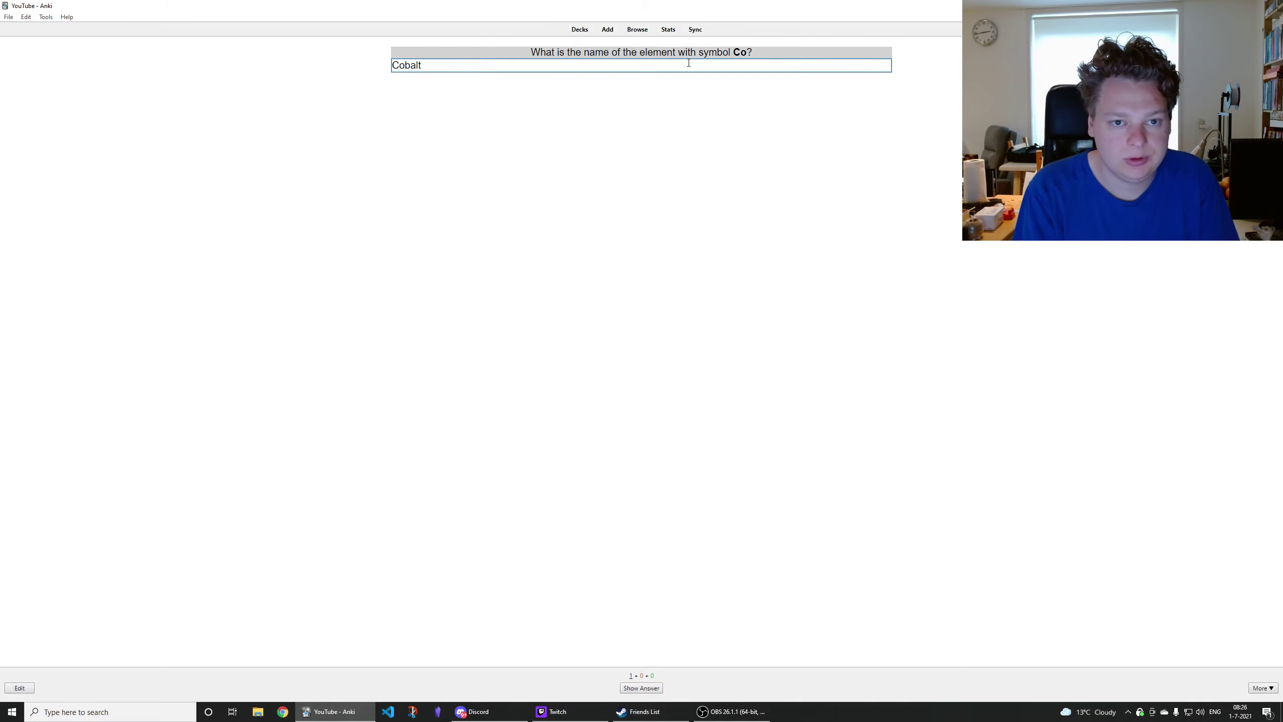
{"action": "key", "text": "Return"}
{"action": "key", "text": "Return"}
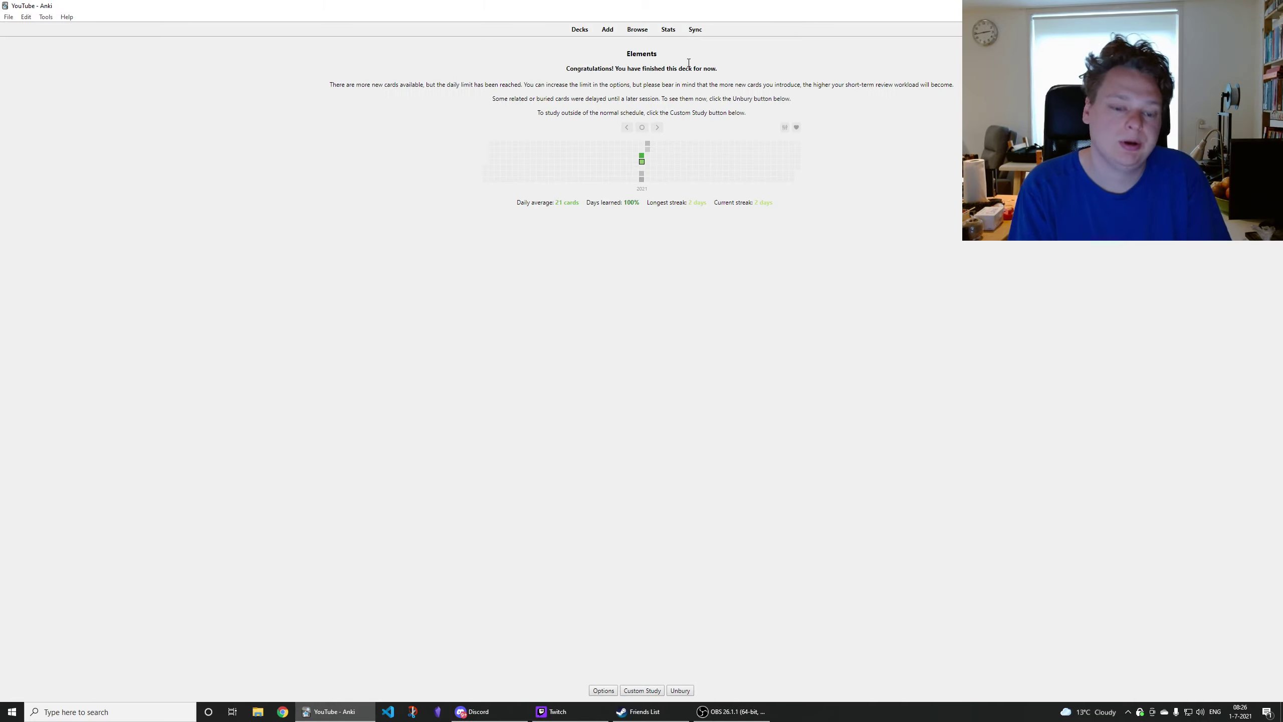
Grade the final Elements card, look through the deck statistics and close them
{"action": "key", "text": "t"}
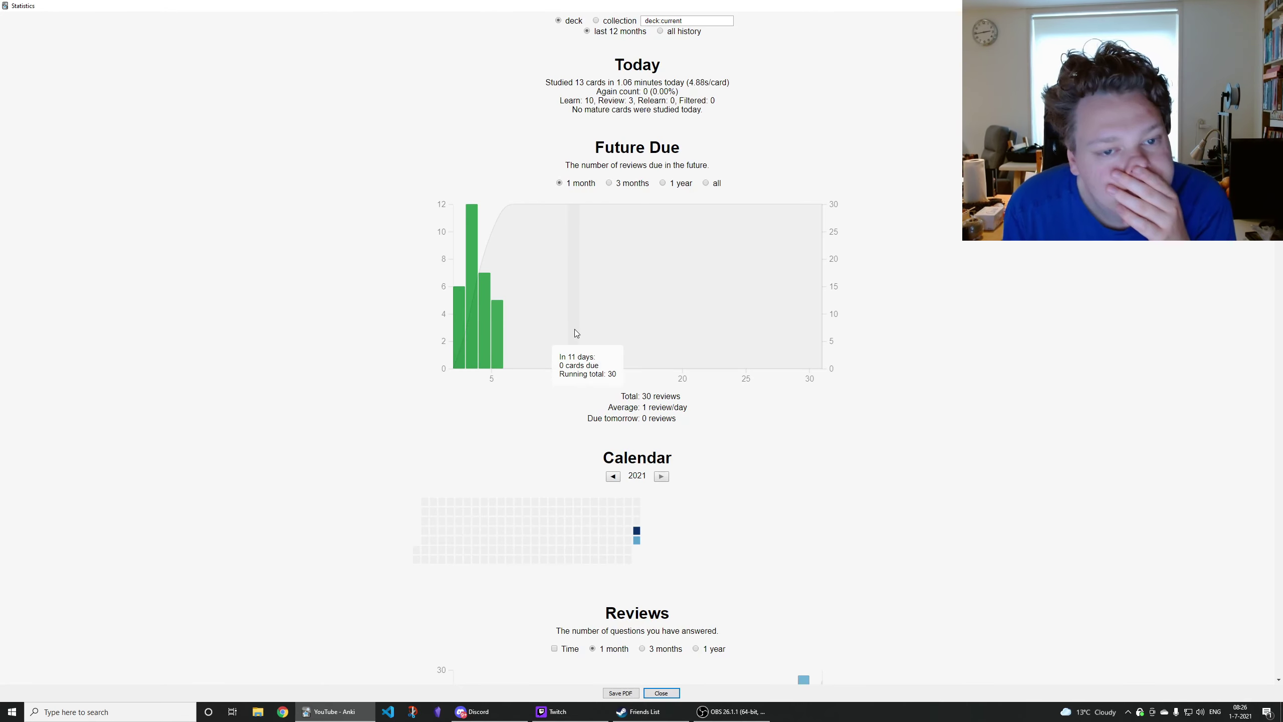
{"action": "scroll", "coordinate": [575, 329], "scroll_direction": "down", "scroll_amount": 10}
{"action": "scroll", "coordinate": [574, 328], "scroll_direction": "up", "scroll_amount": 10}
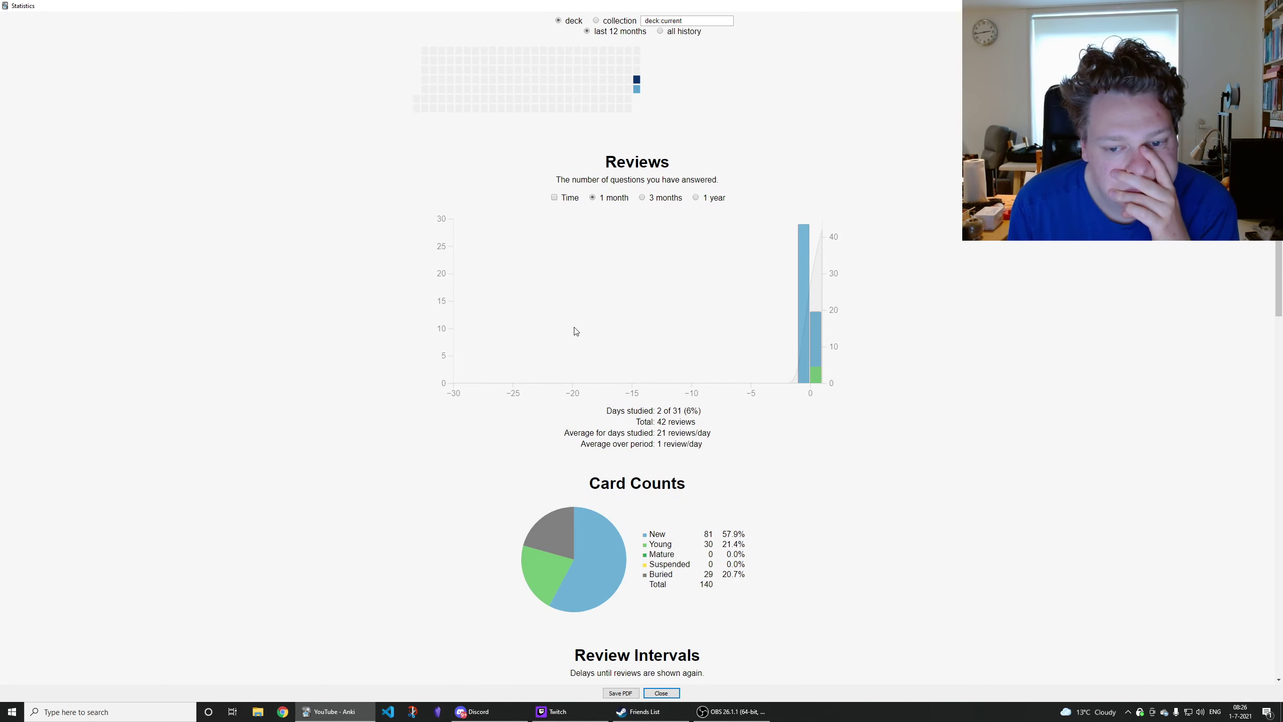
{"action": "key", "text": "Escape"}
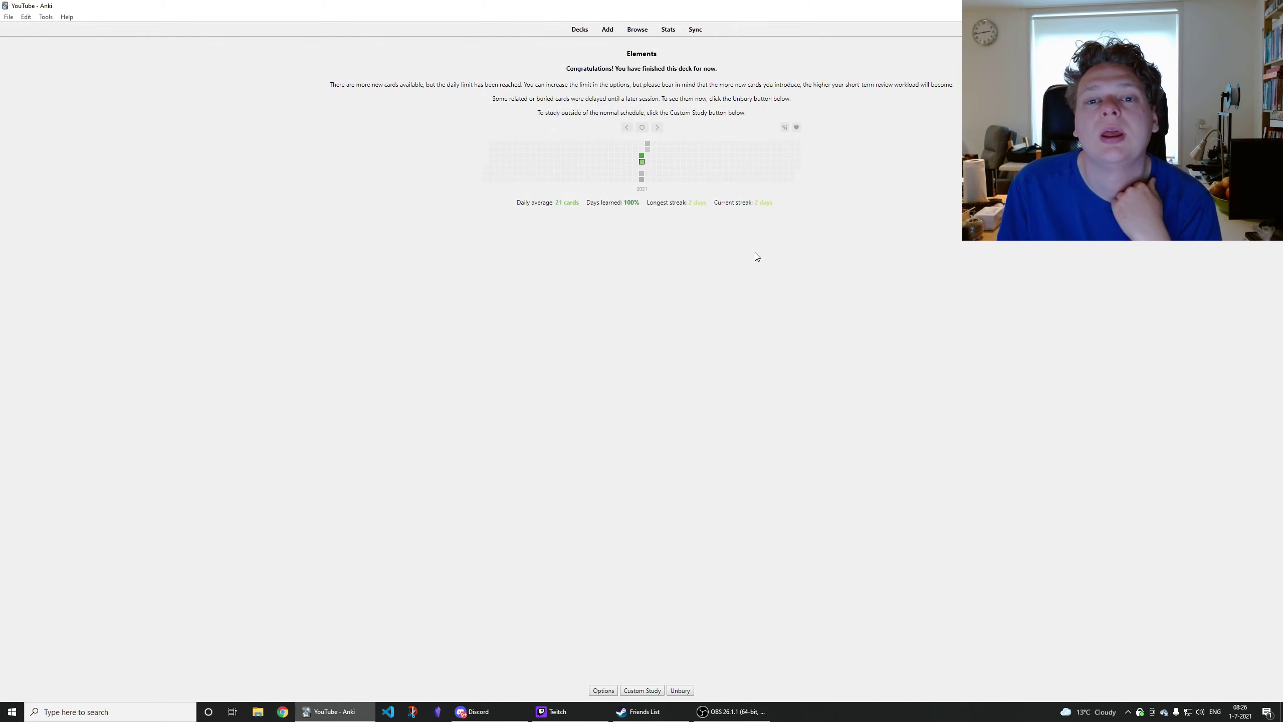
Return to the deck list, start the Countries review and answer Nicaragua
{"action": "key", "text": "d"}
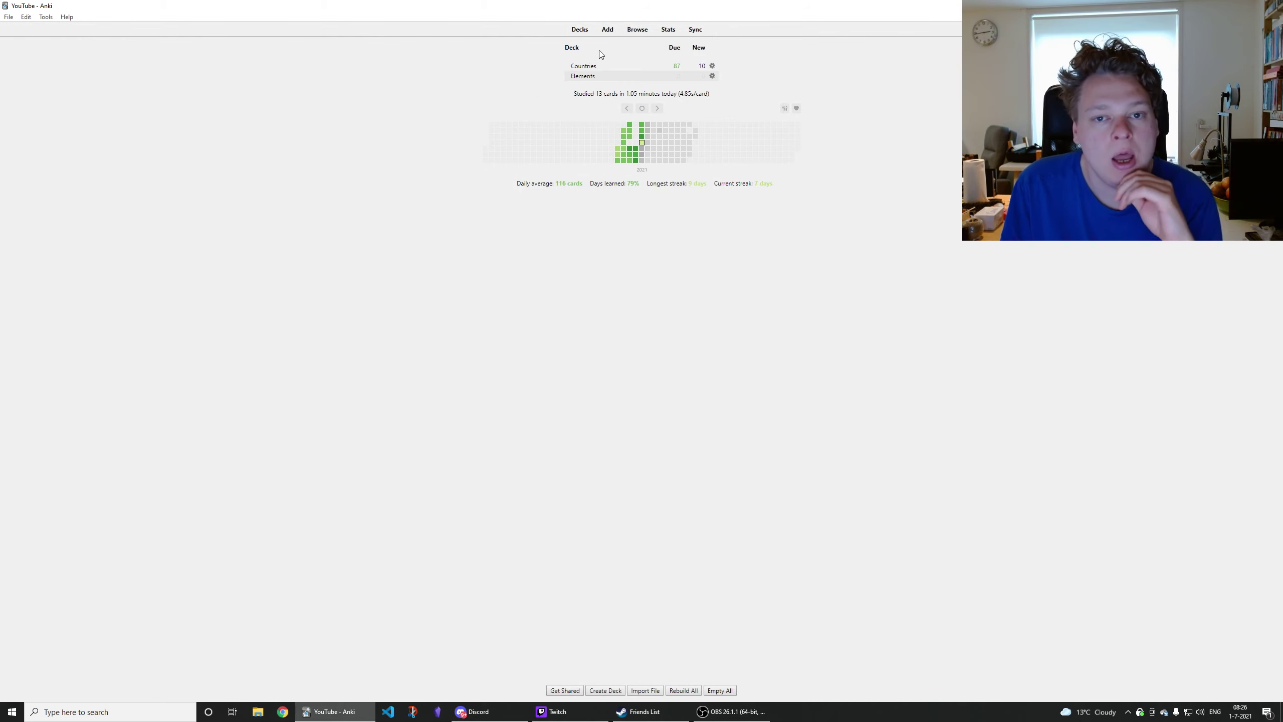
{"action": "left_click", "coordinate": [591, 67]}
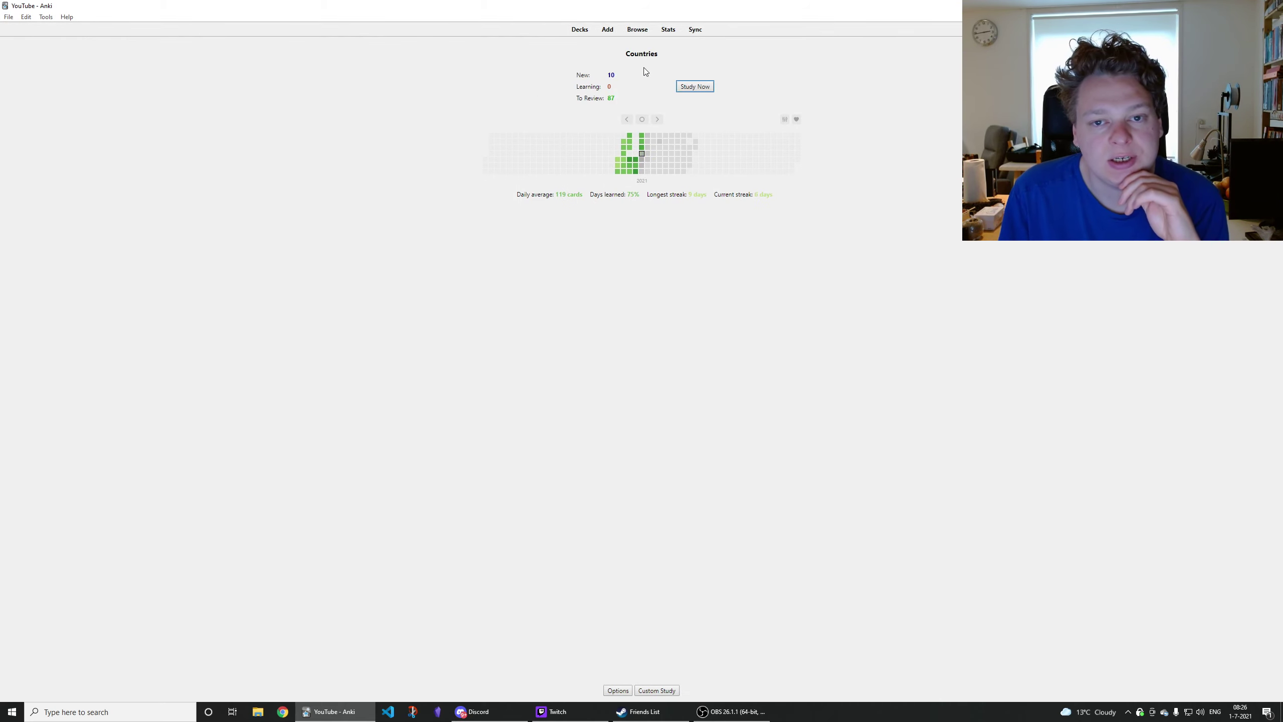
{"action": "left_click", "coordinate": [696, 86]}
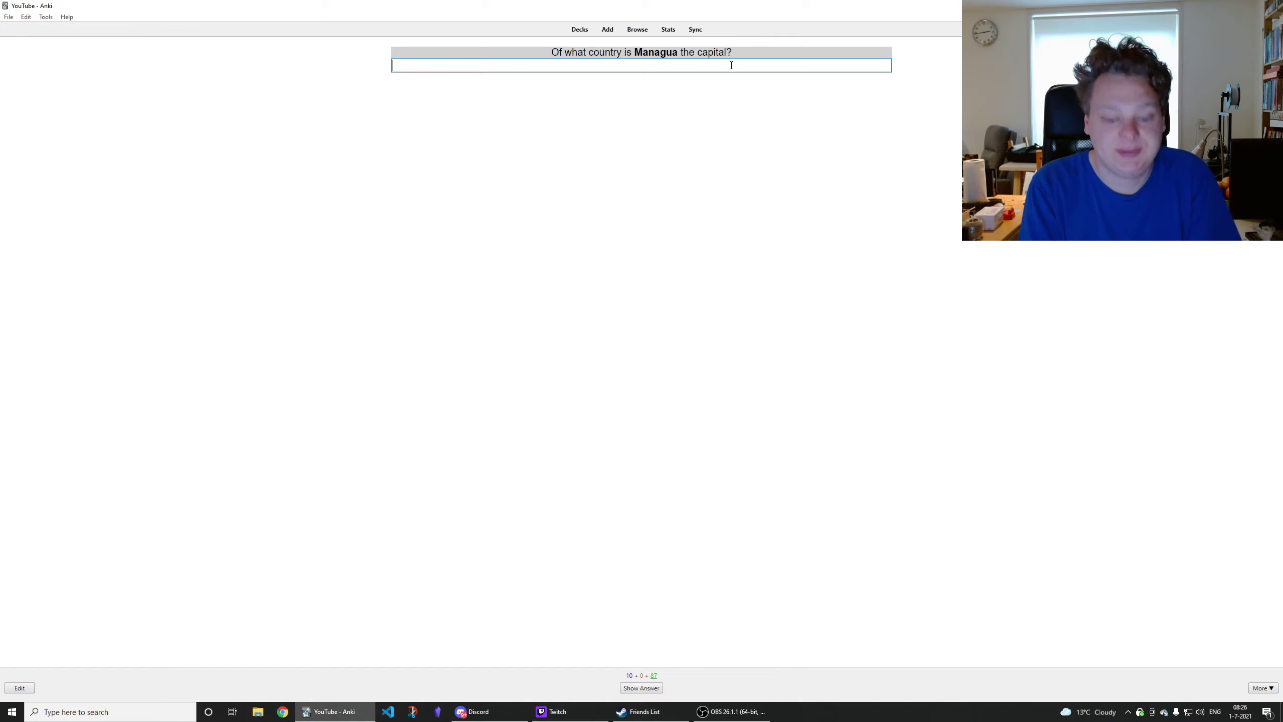
{"action": "type", "text": "Nicaragua"}
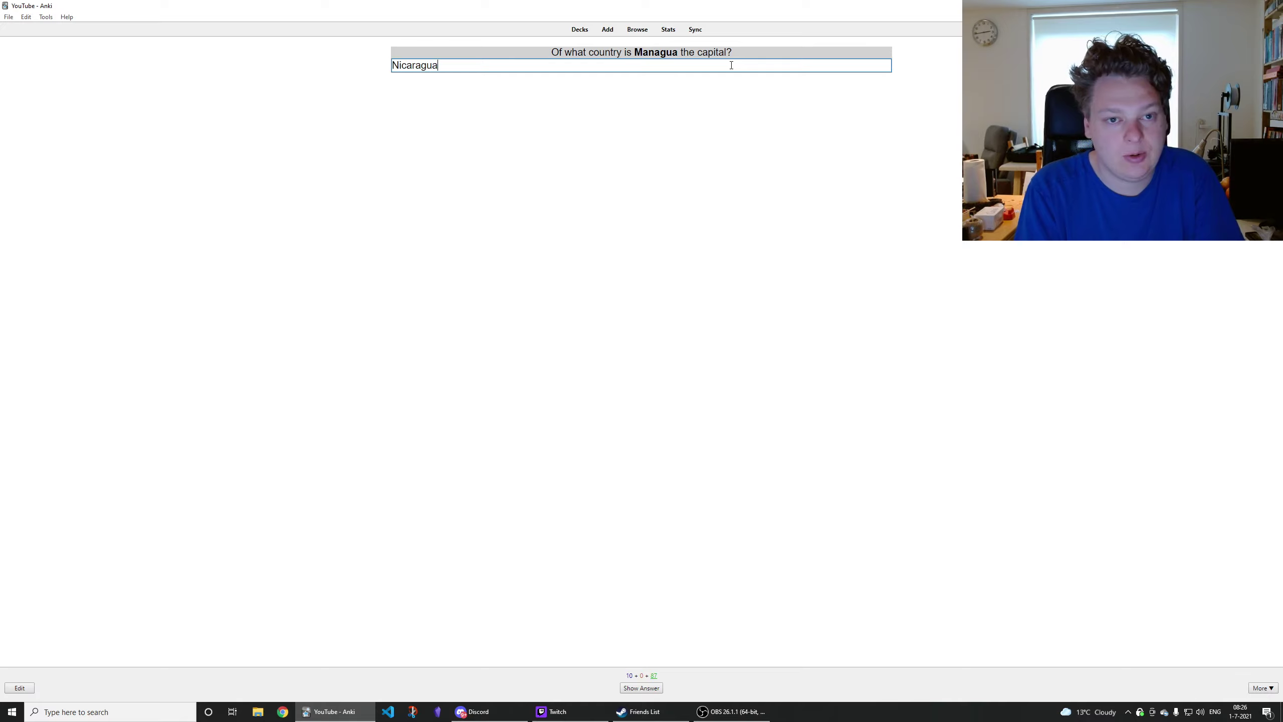
{"action": "key", "text": "Return"}
{"action": "key", "text": "Return"}
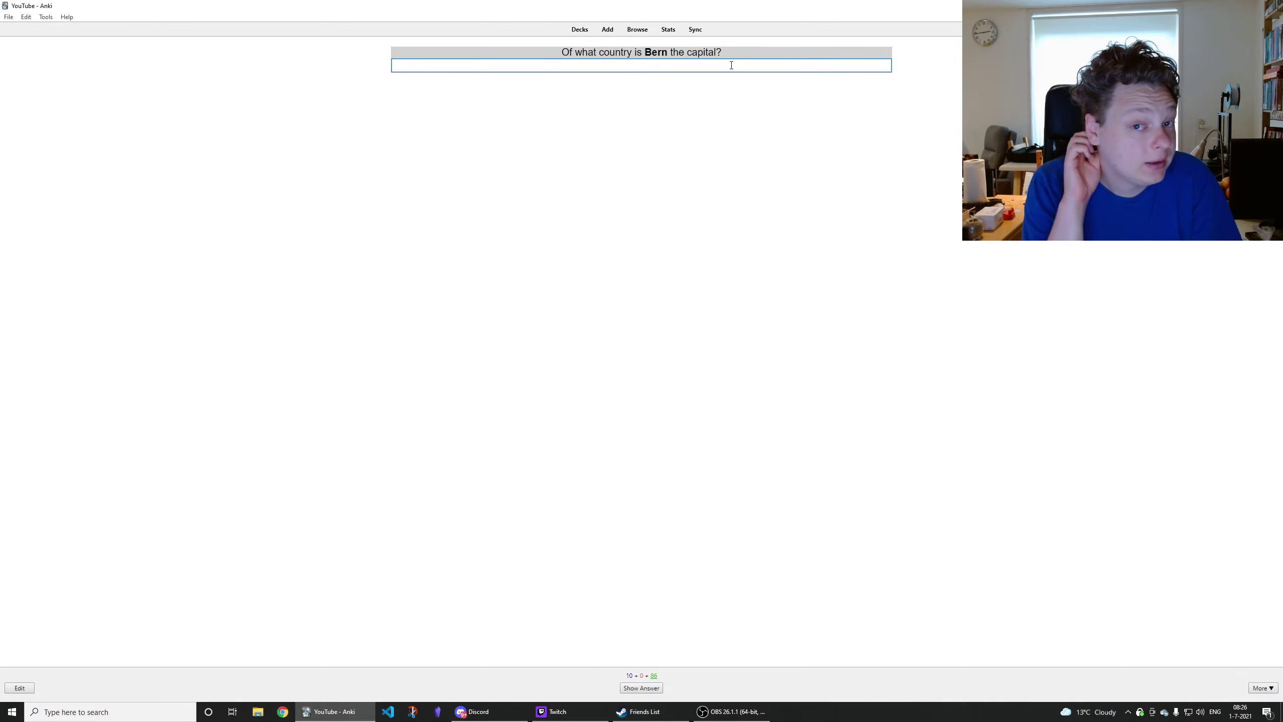
Answer the cards with Zwitserland and Republic of the Congo, rating each Good
{"action": "type", "text": "Z"}
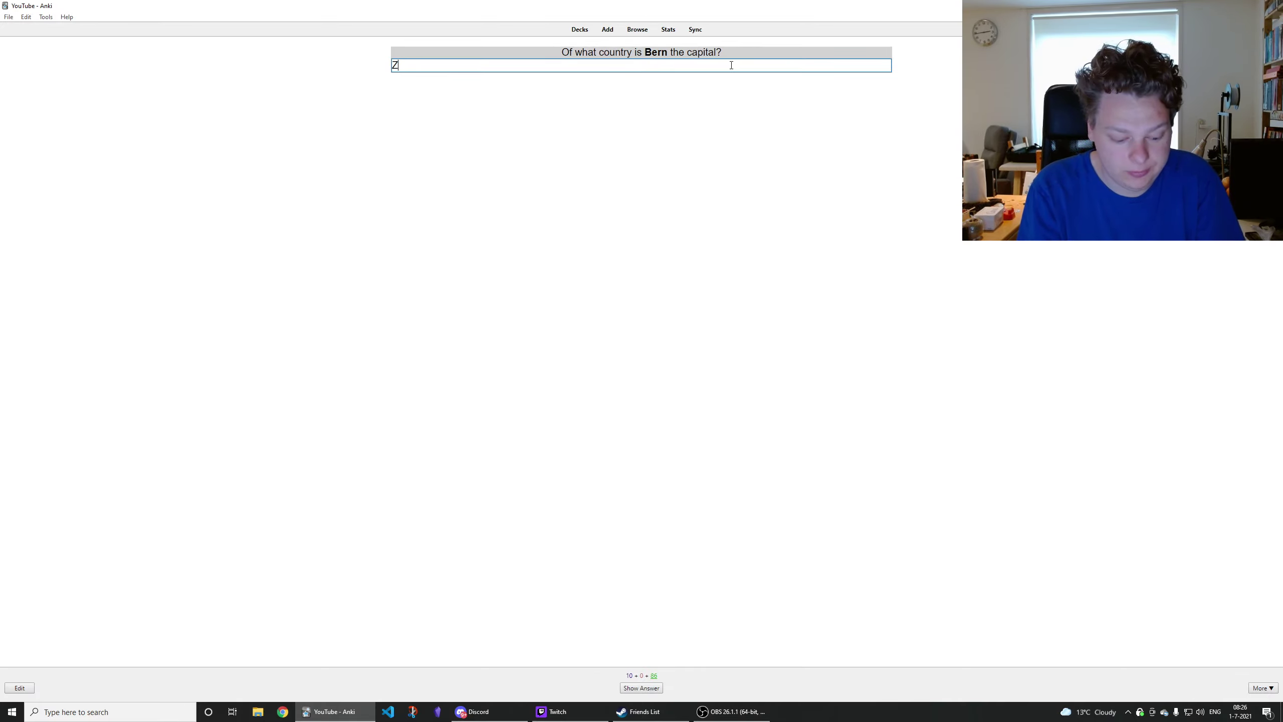
{"action": "type", "text": "witserland"}
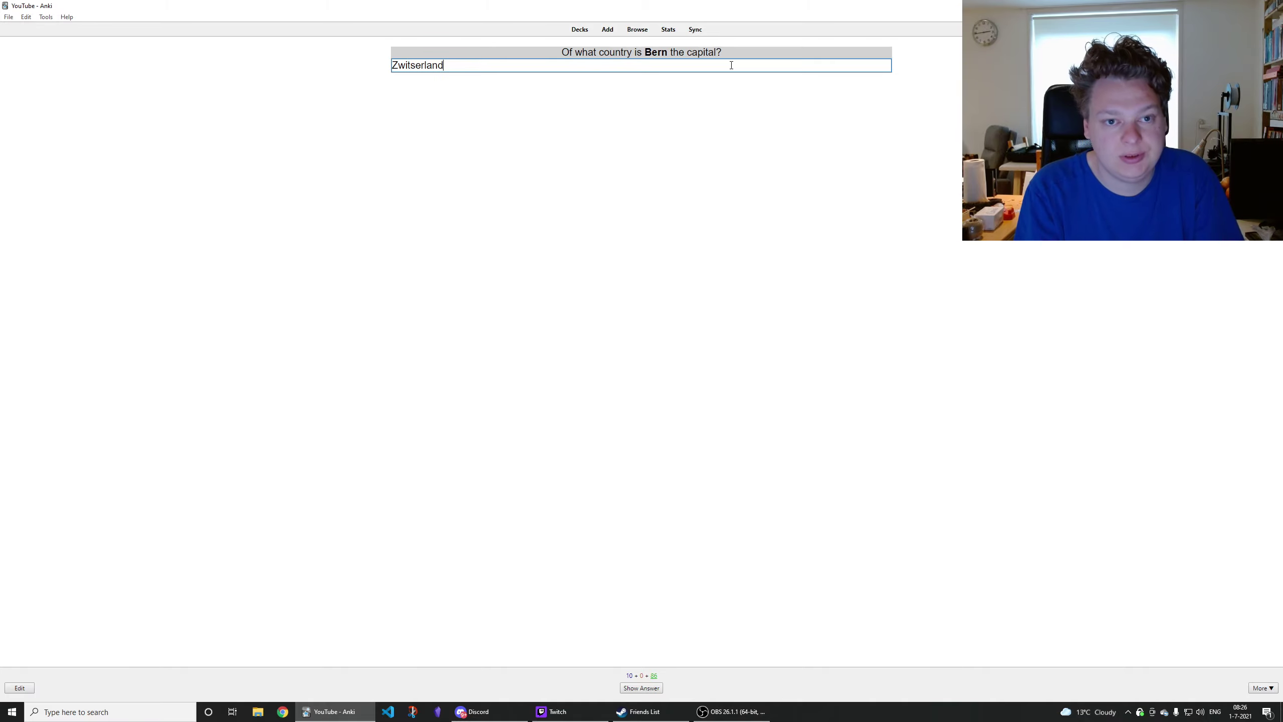
{"action": "key", "text": "Return"}
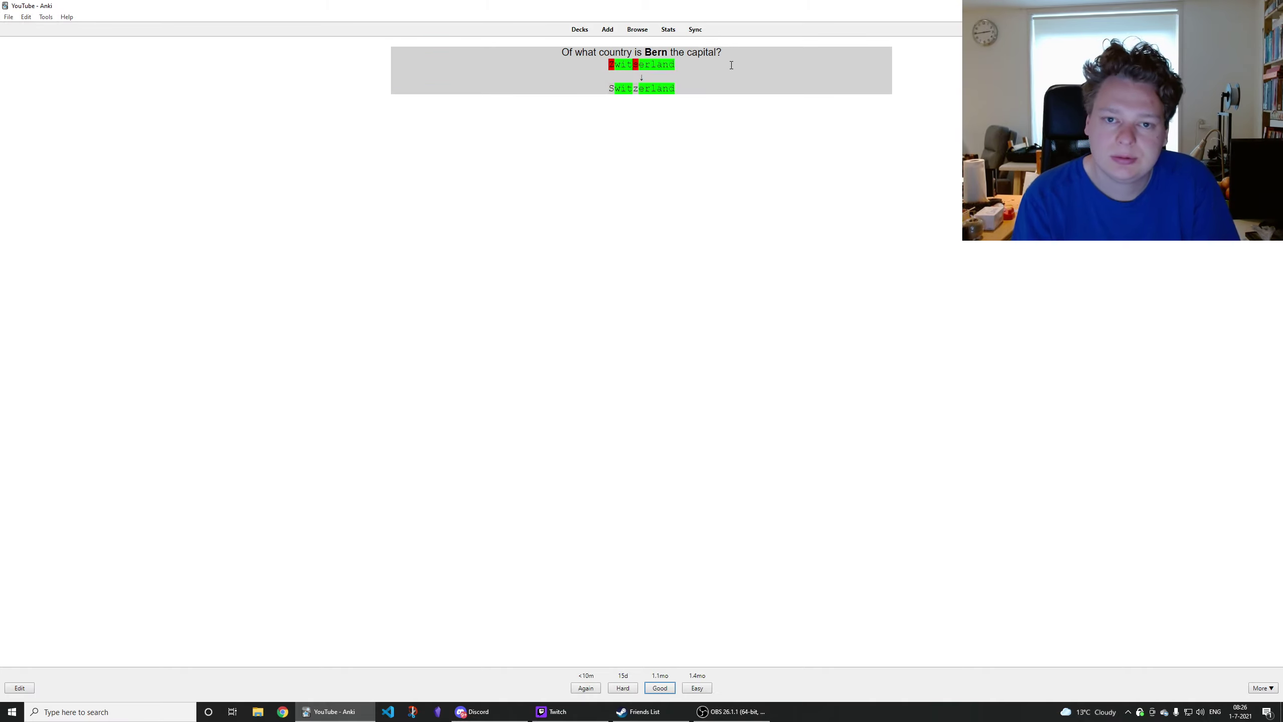
{"action": "key", "text": "Return"}
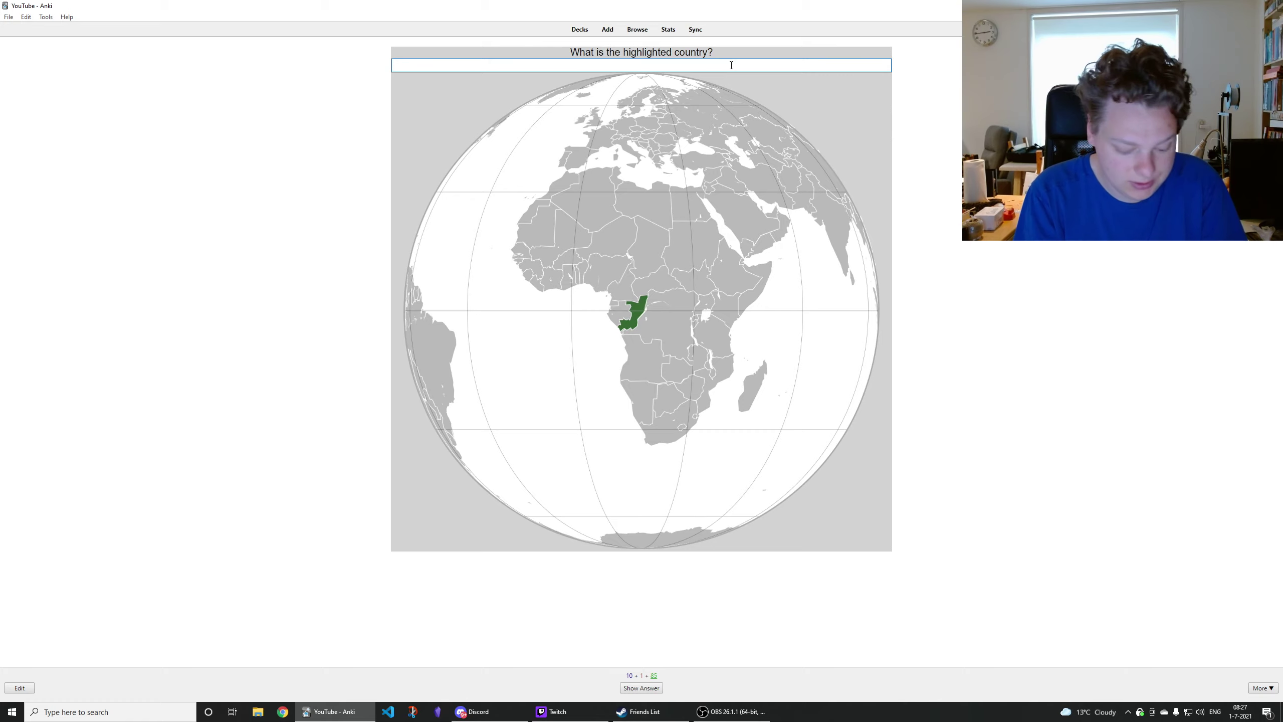
{"action": "type", "text": "Republic "}
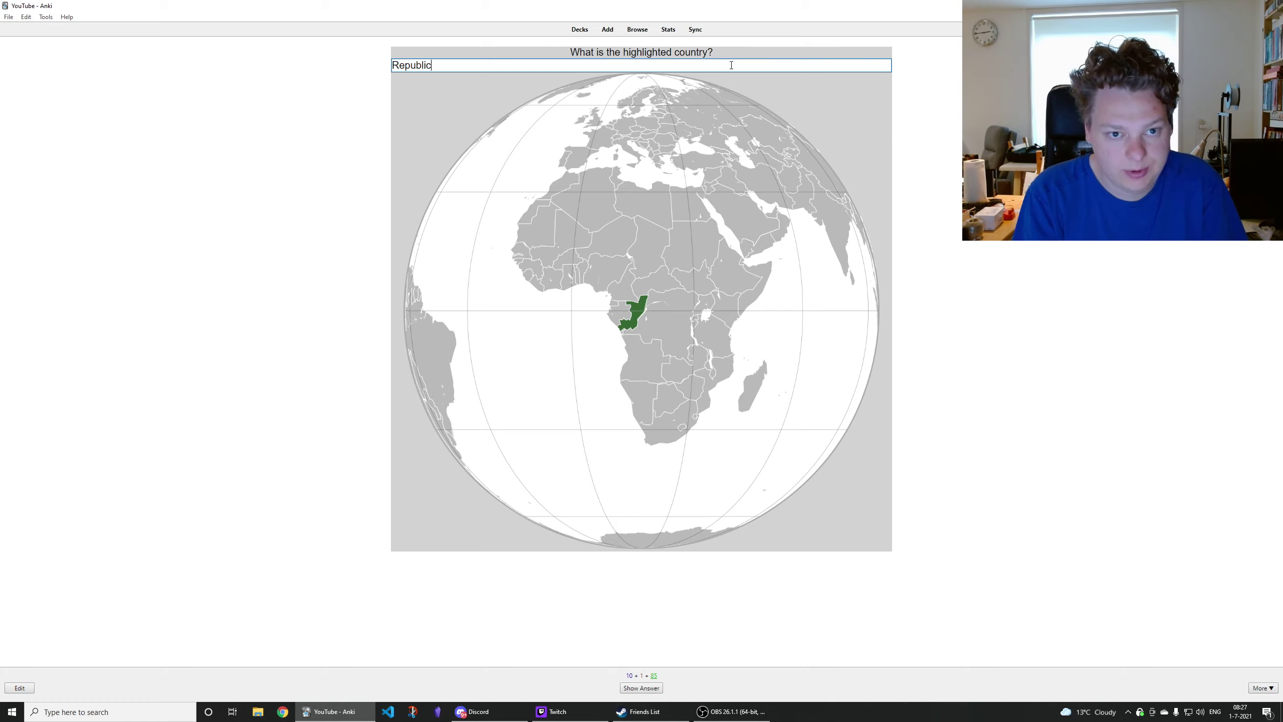
{"action": "type", "text": "of hte"}
{"action": "key", "text": "BackSpace"}
{"action": "key", "text": "BackSpace"}
{"action": "key", "text": "BackSpace"}
{"action": "key", "text": "BackSpace"}
{"action": "type", "text": "the COngo"}
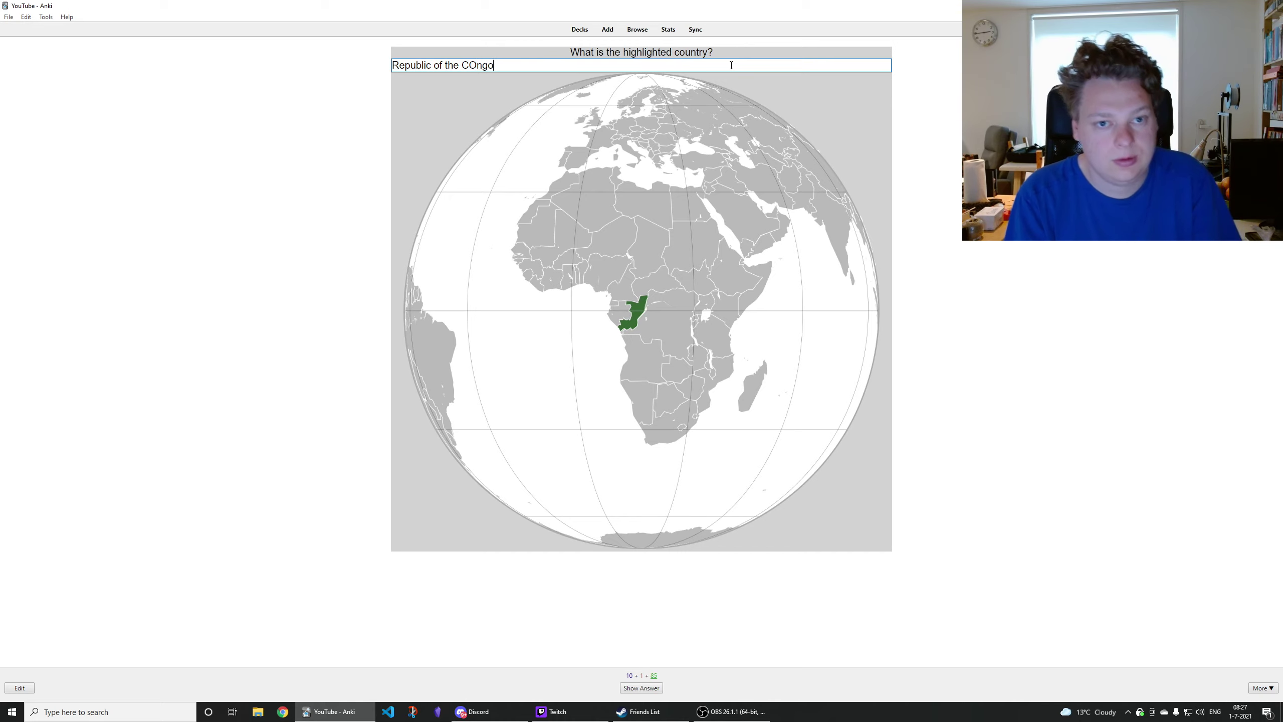
{"action": "key", "text": "Return"}
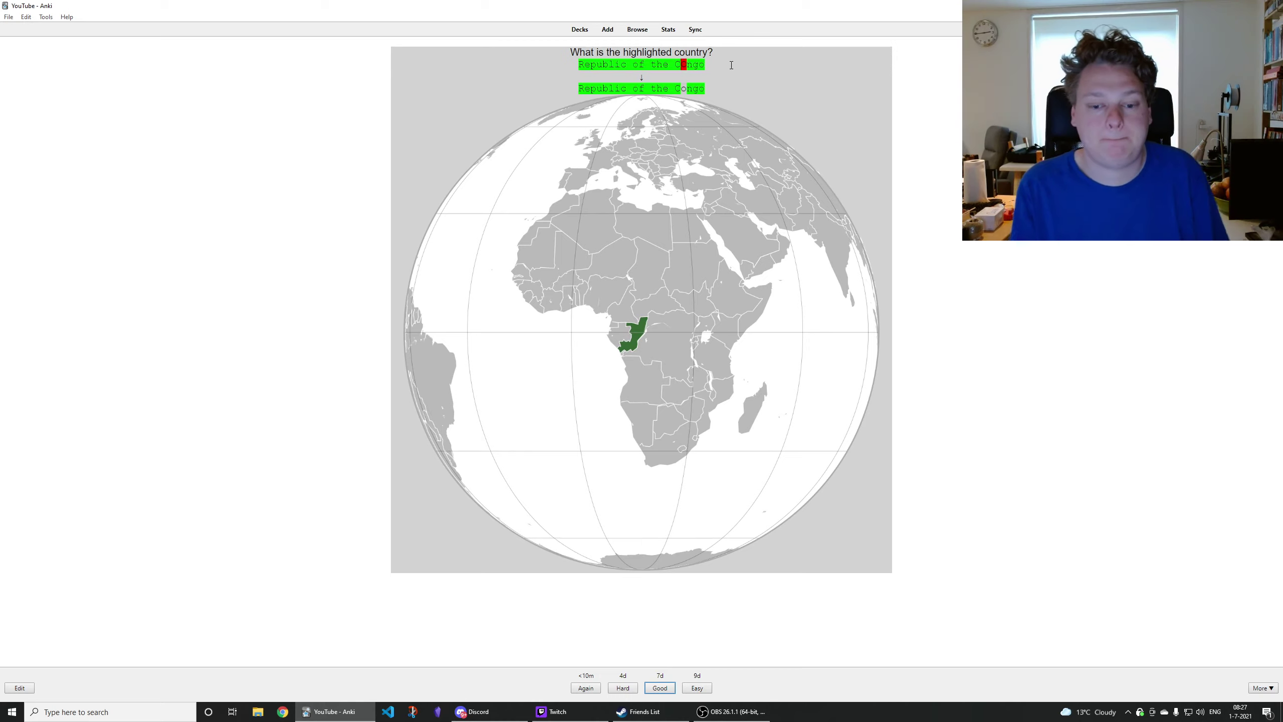
{"action": "key", "text": "Return"}
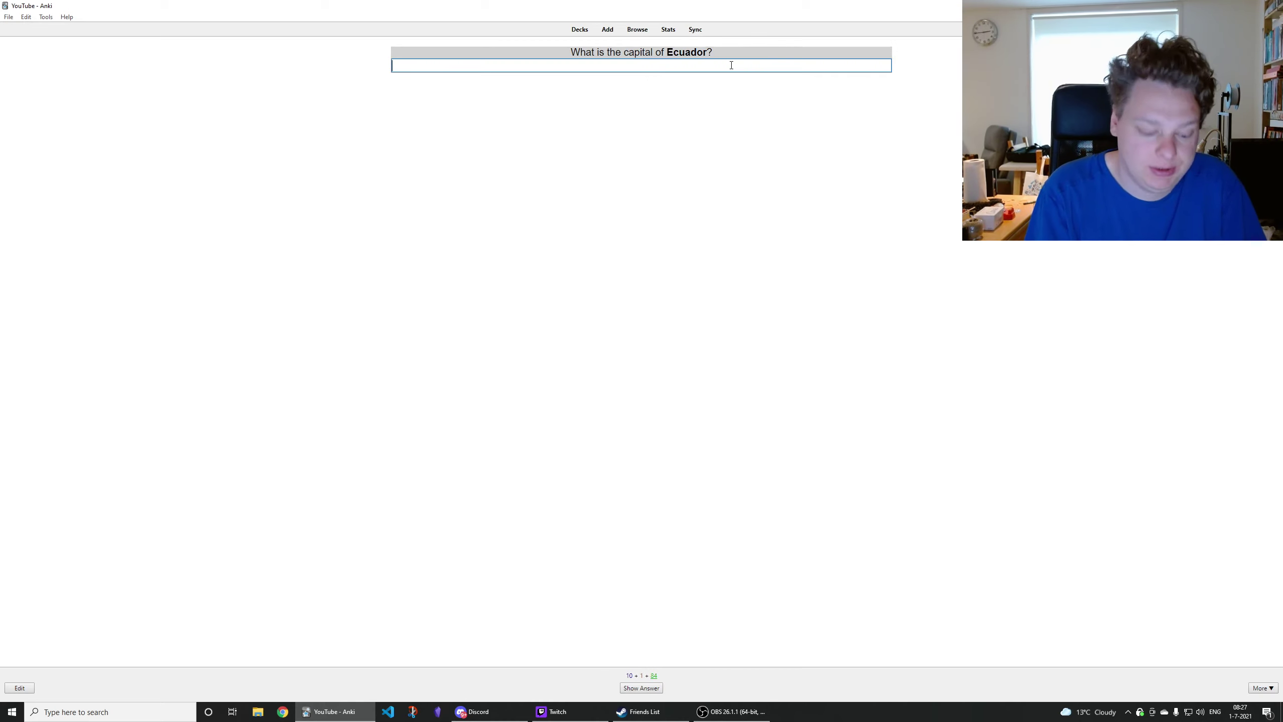
Answer Quito for Ecuador's capital and Senegal for the flag card
{"action": "type", "text": "Quito"}
{"action": "key", "text": "Return"}
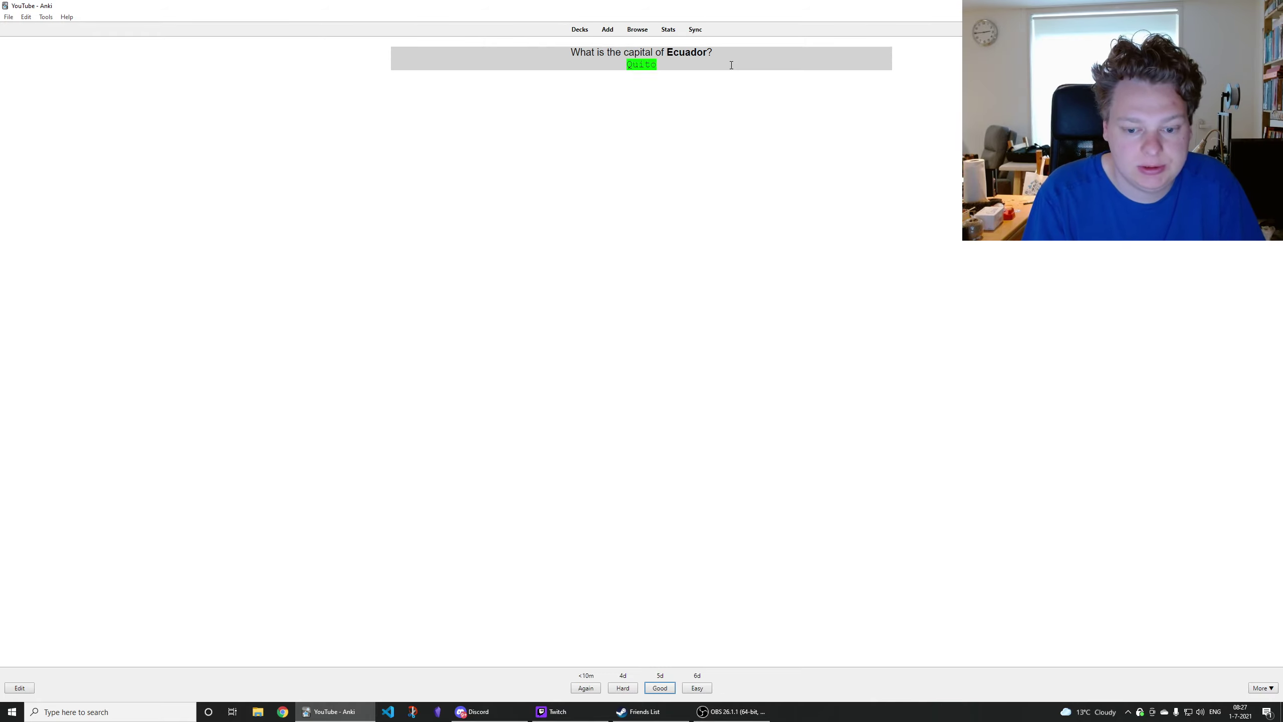
{"action": "key", "text": "Return"}
{"action": "type", "text": "Senegal"}
{"action": "key", "text": "BackSpace"}
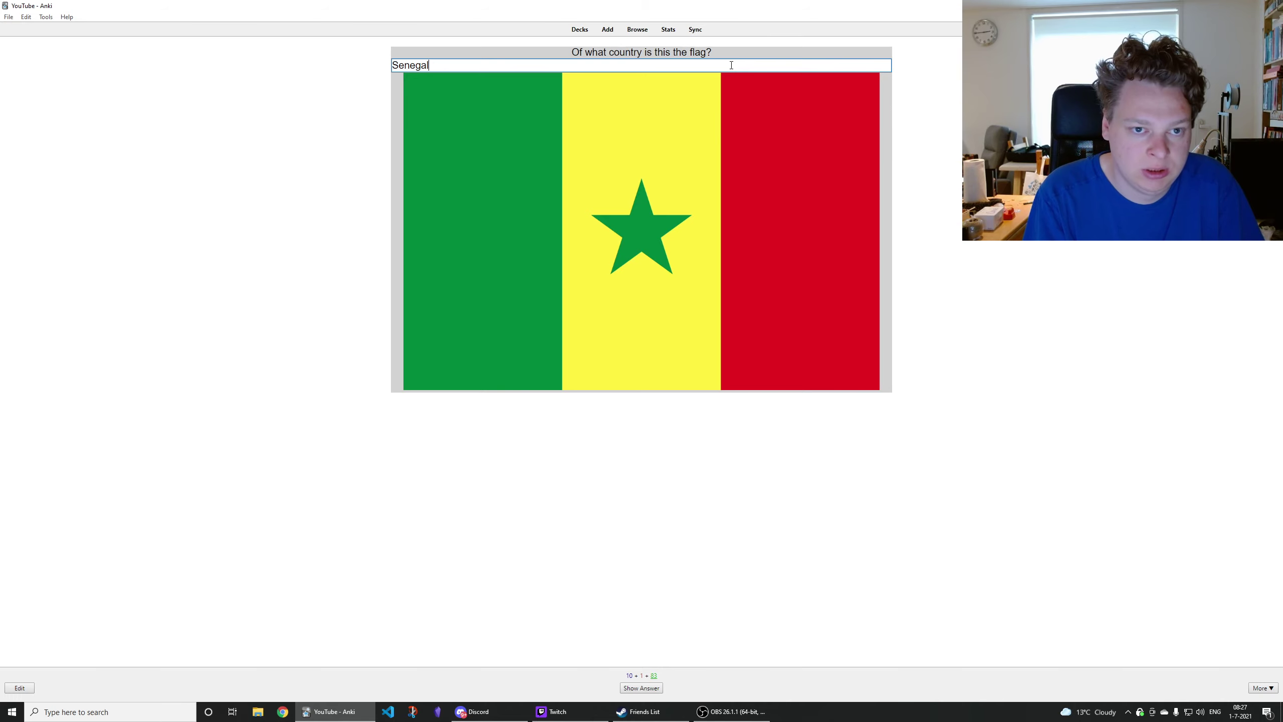
{"action": "key", "text": "Return"}
{"action": "key", "text": "Return"}
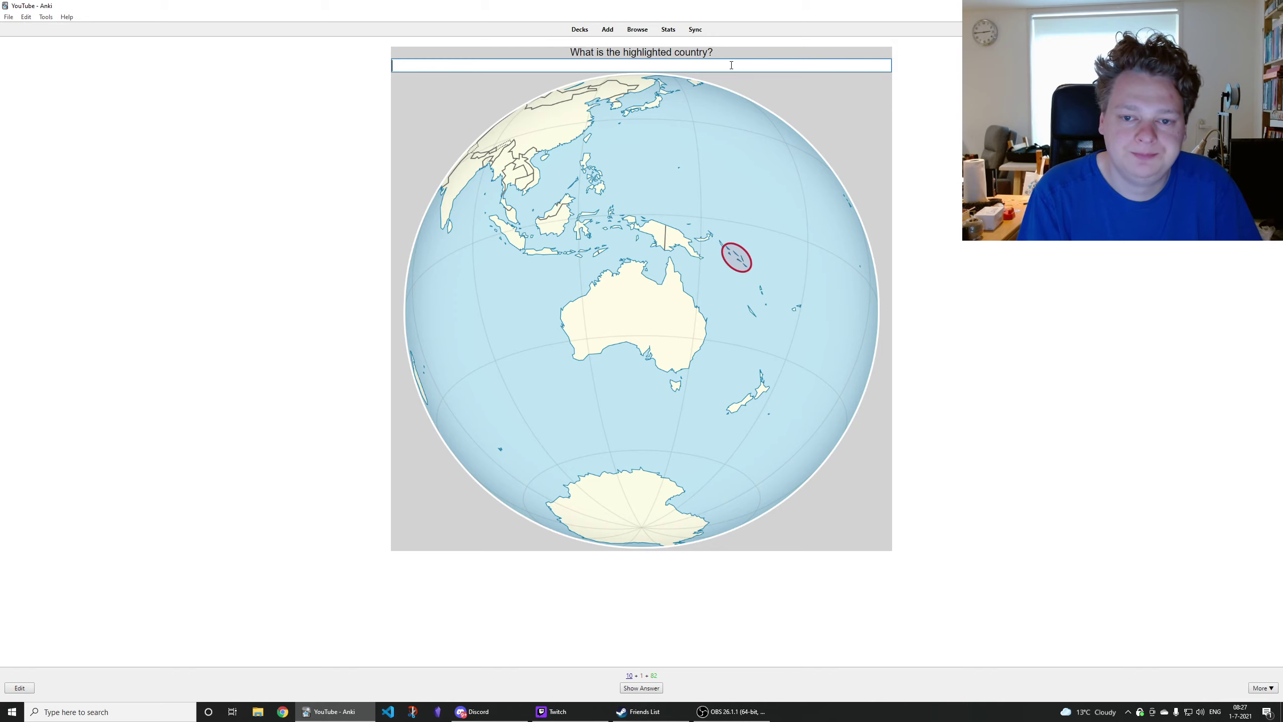
Answer Solomon Islands and Niamey for Niger's capital, rating both cards
{"action": "type", "text": "Solomon Islands"}
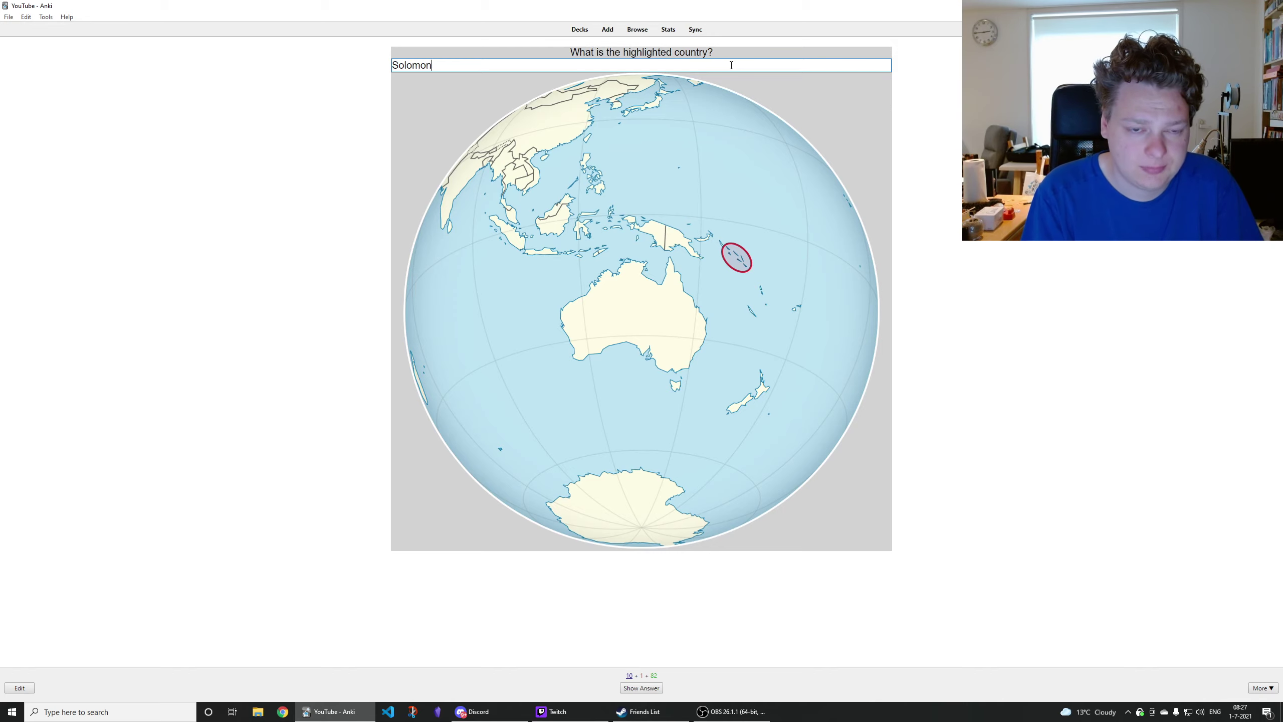
{"action": "key", "text": "Return"}
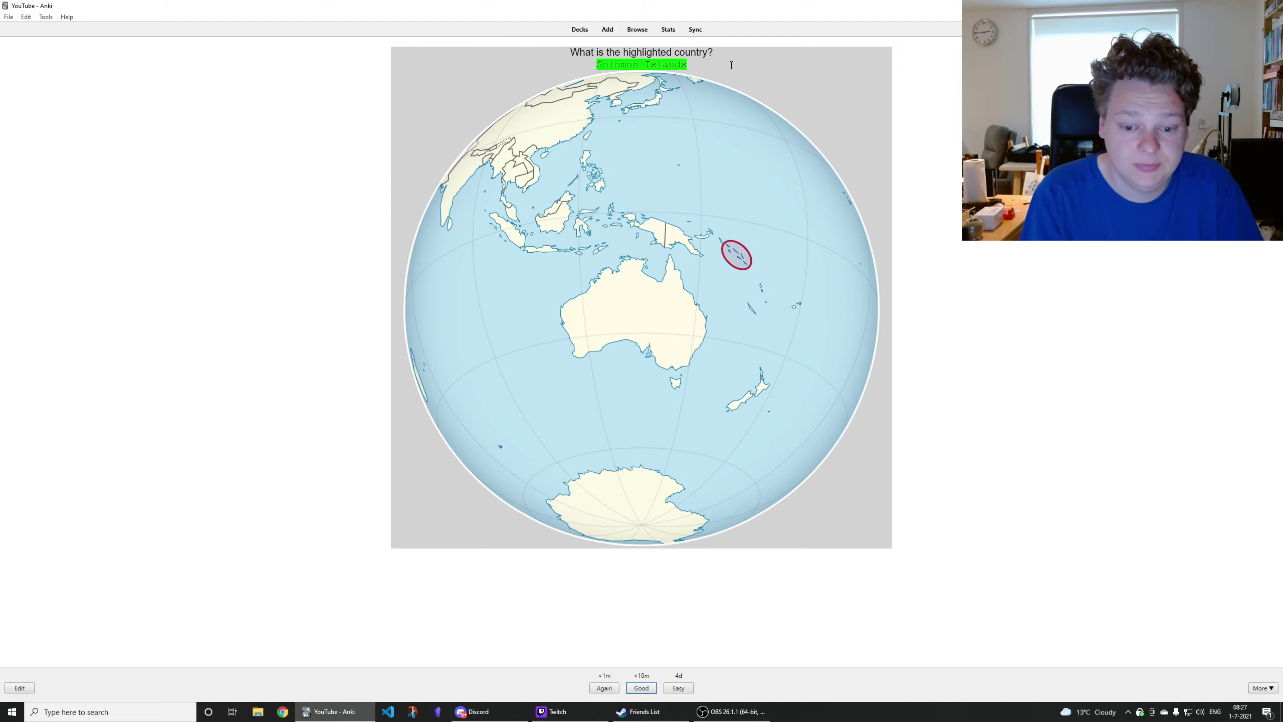
{"action": "key", "text": "Return"}
{"action": "type", "text": "Niamey"}
{"action": "key", "text": "Return"}
{"action": "key", "text": "1"}
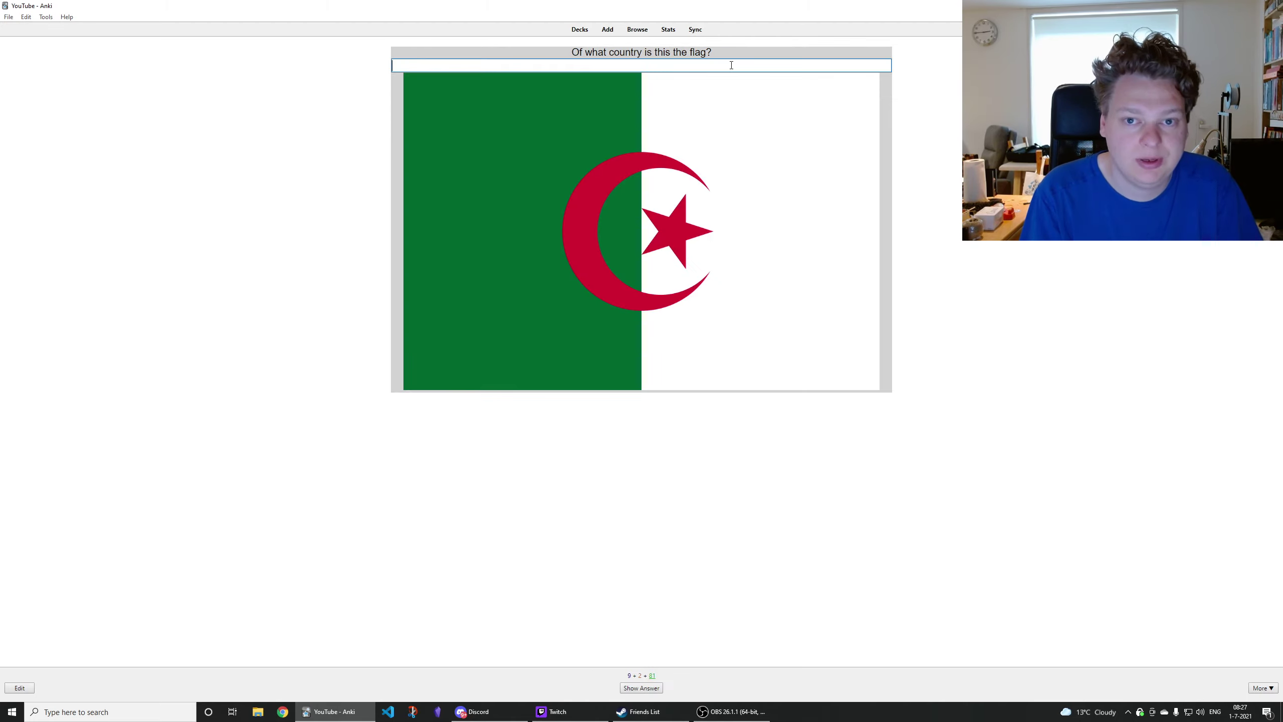
Answer Algeria for the flag and Damascus for Syria's capital
{"action": "type", "text": "Algeria"}
{"action": "key", "text": "Return"}
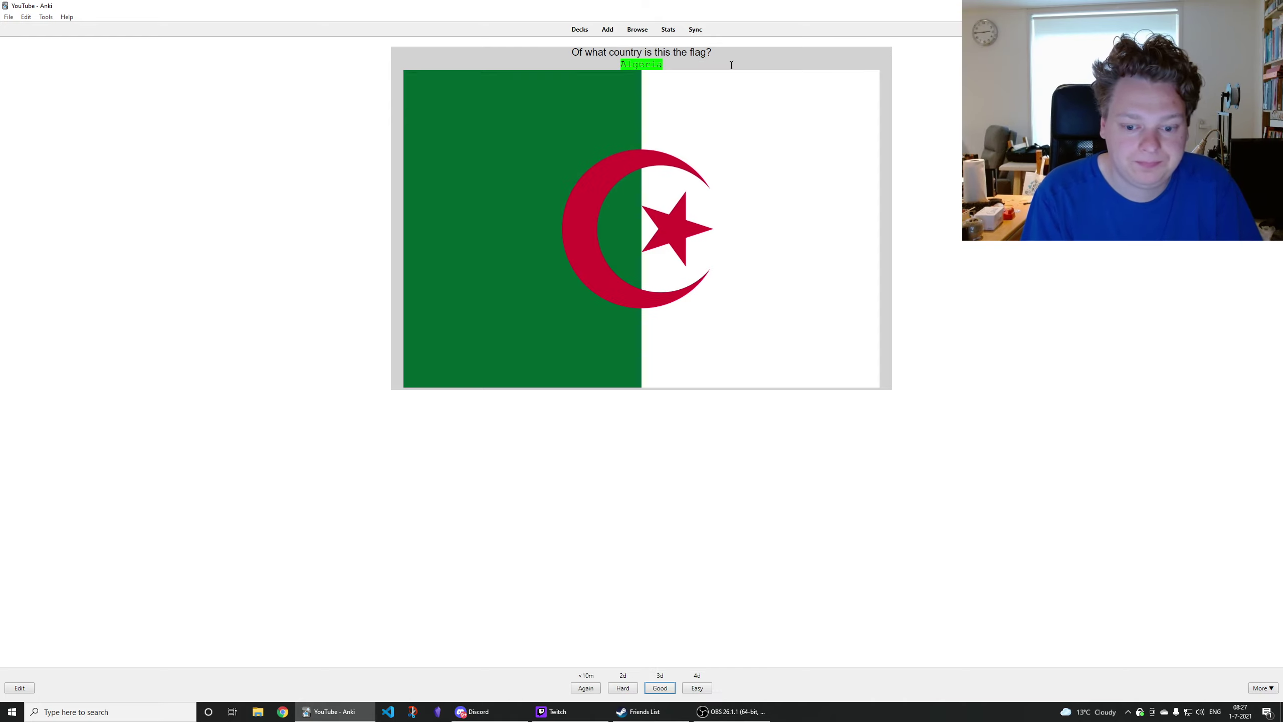
{"action": "key", "text": "Return"}
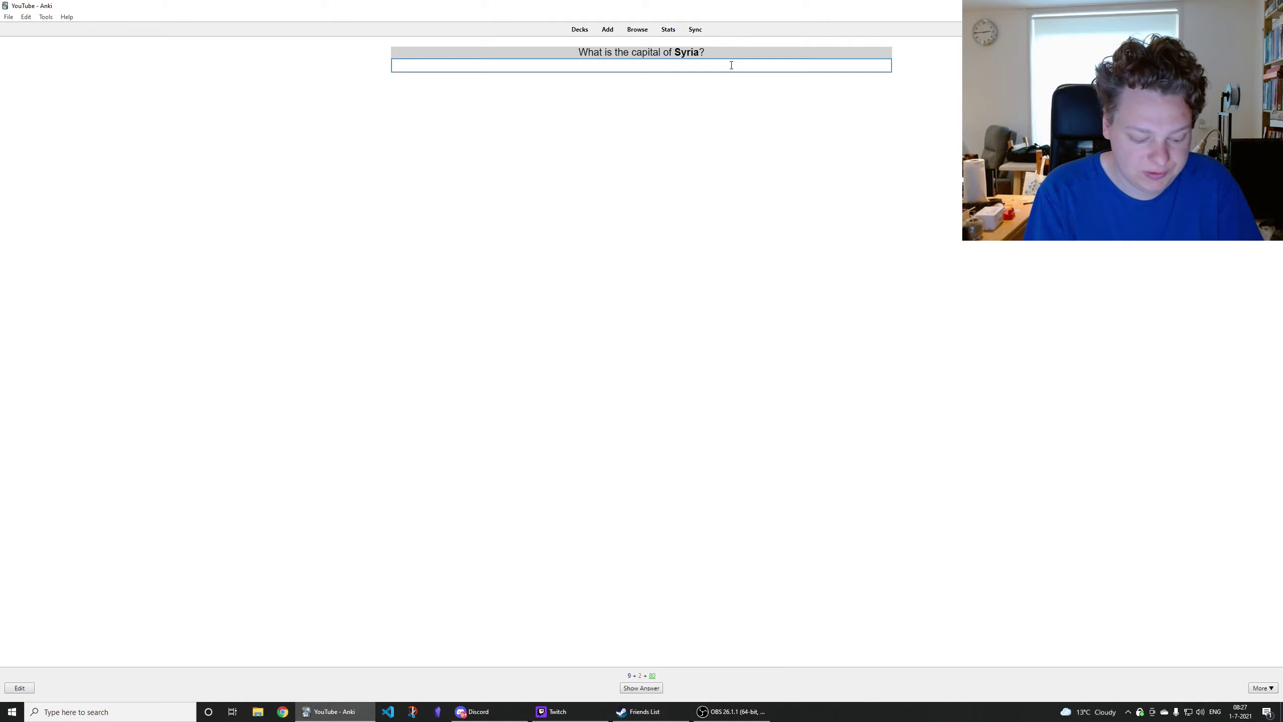
{"action": "type", "text": "Damascus"}
{"action": "key", "text": "Return"}
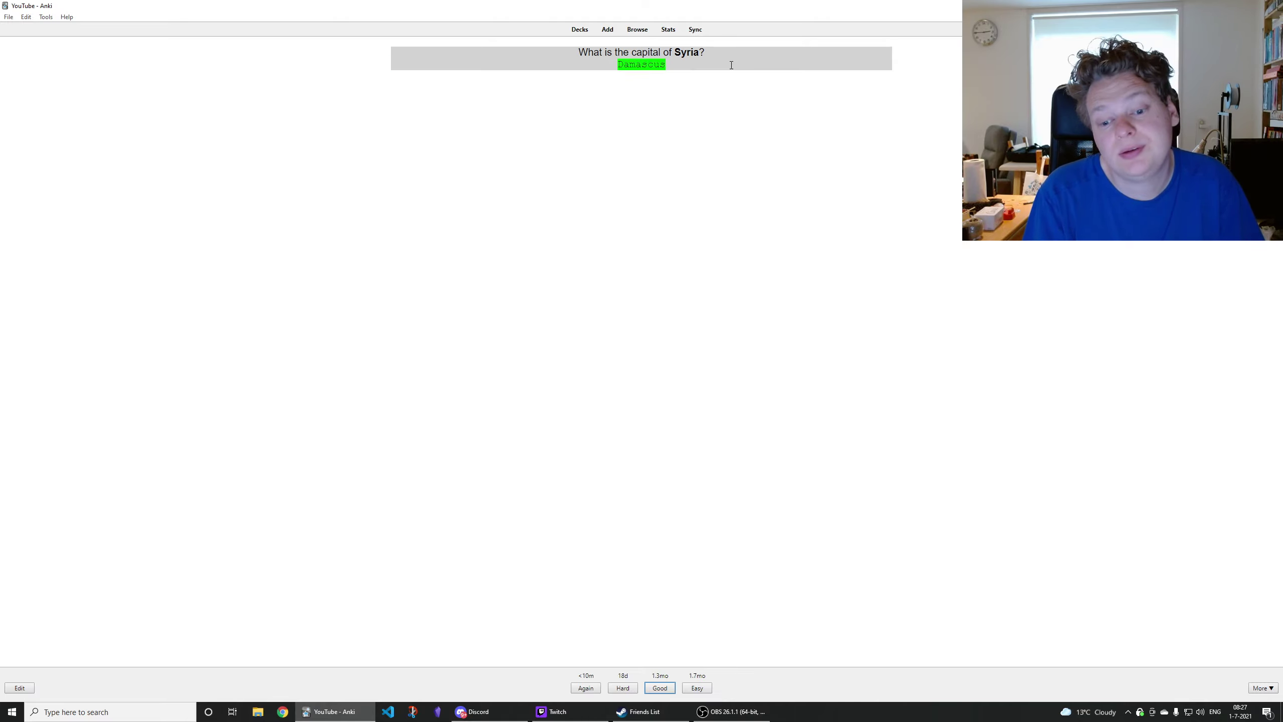
{"action": "key", "text": "Return"}
Answer Hong Kong, Juba for South Sudan, and New Zealand for the flag
{"action": "type", "text": "Hong Kong"}
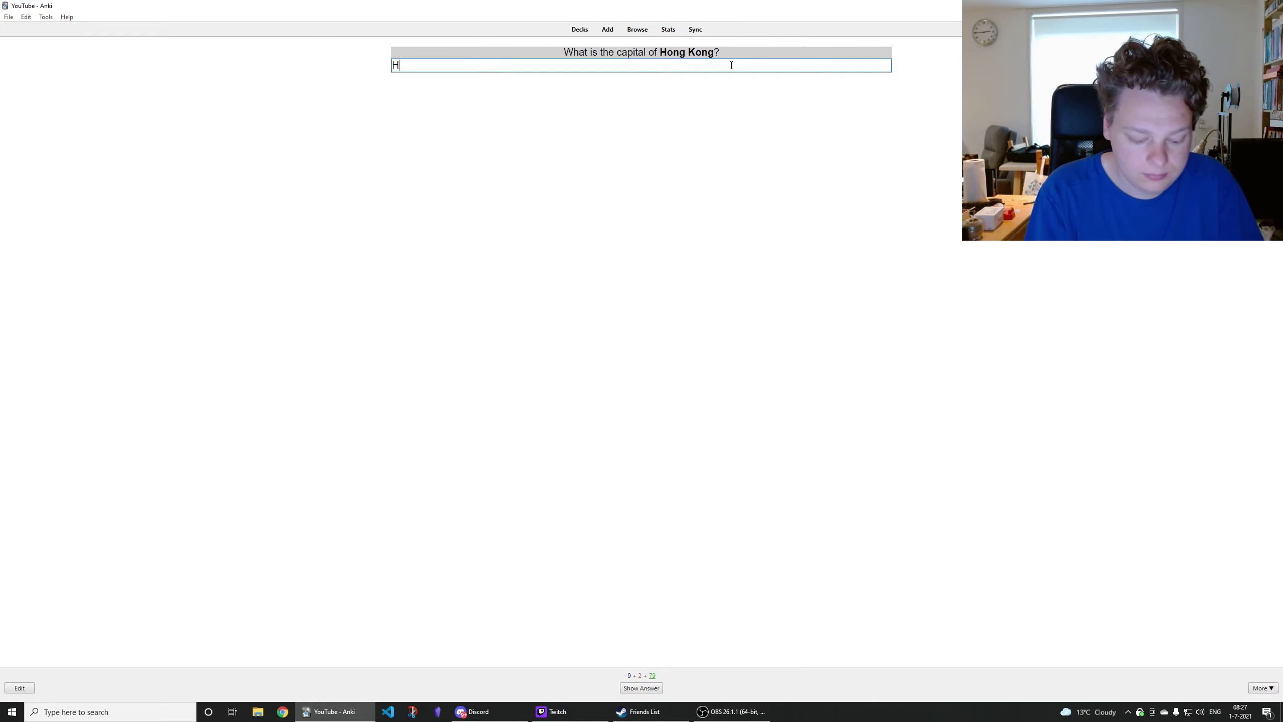
{"action": "key", "text": "Return"}
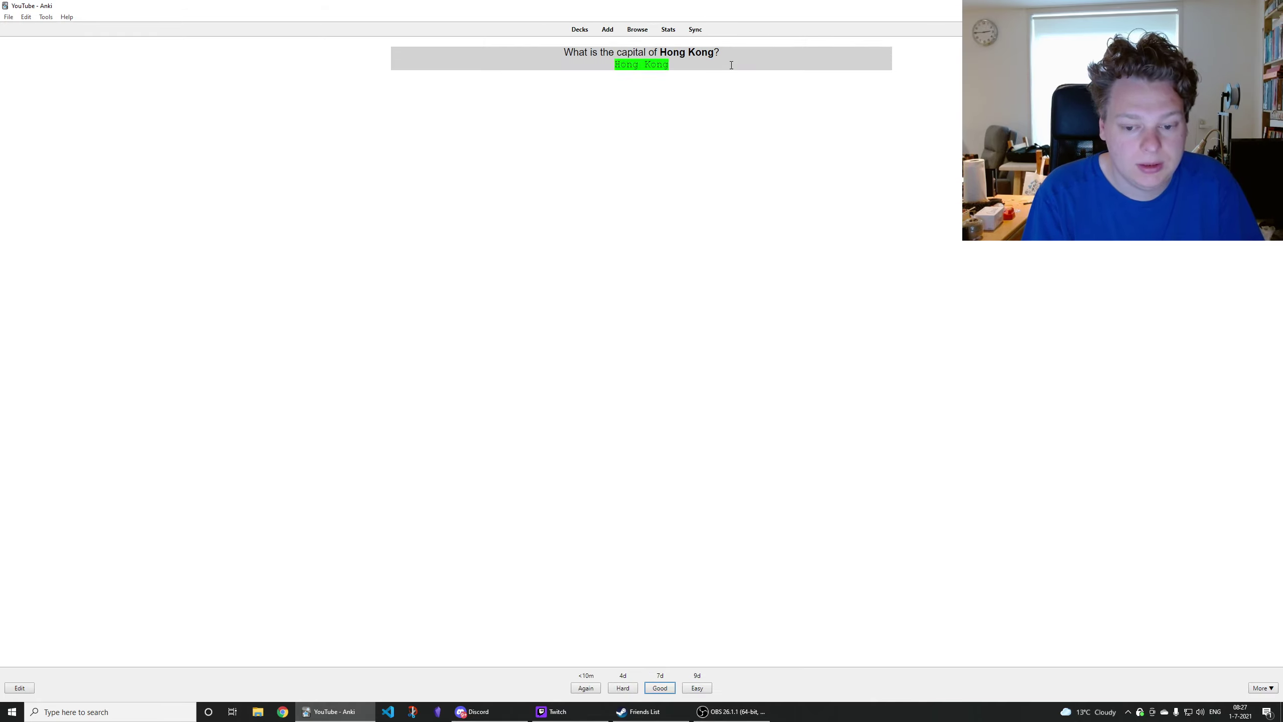
{"action": "key", "text": "Return"}
{"action": "type", "text": "Juba"}
{"action": "key", "text": "Return"}
{"action": "key", "text": "Return"}
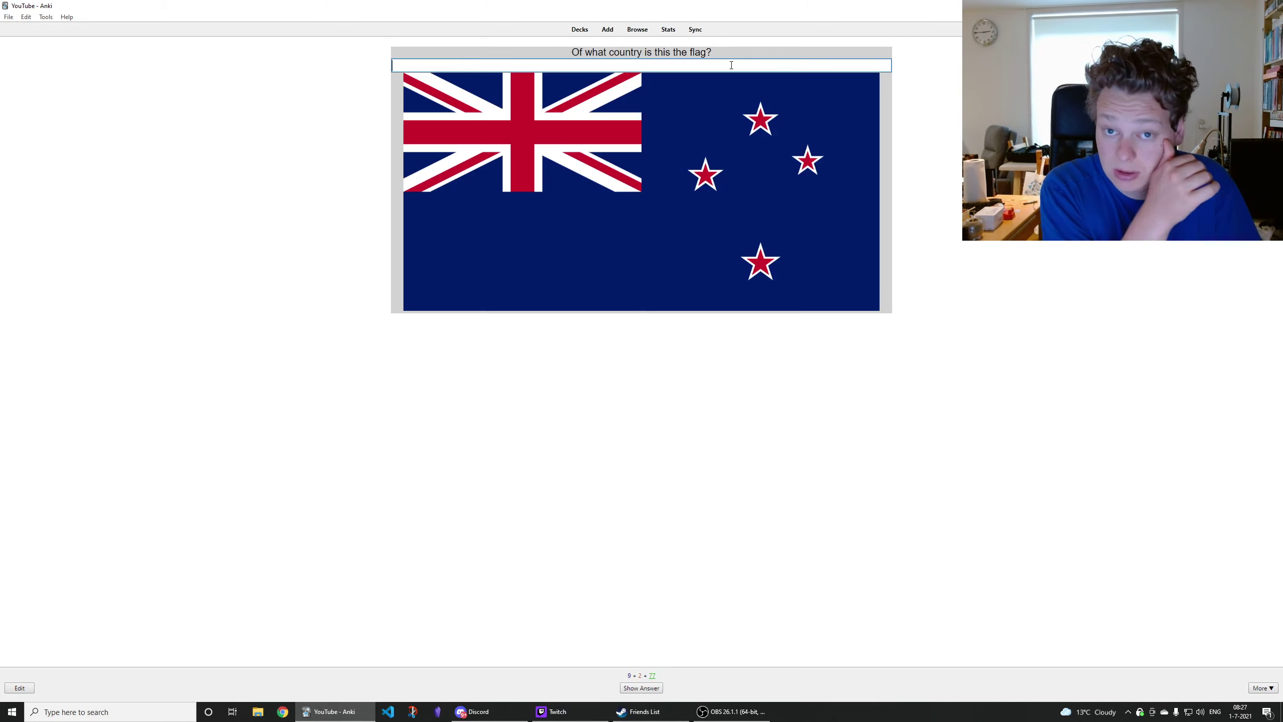
{"action": "type", "text": "New Zealand"}
{"action": "key", "text": "Return"}
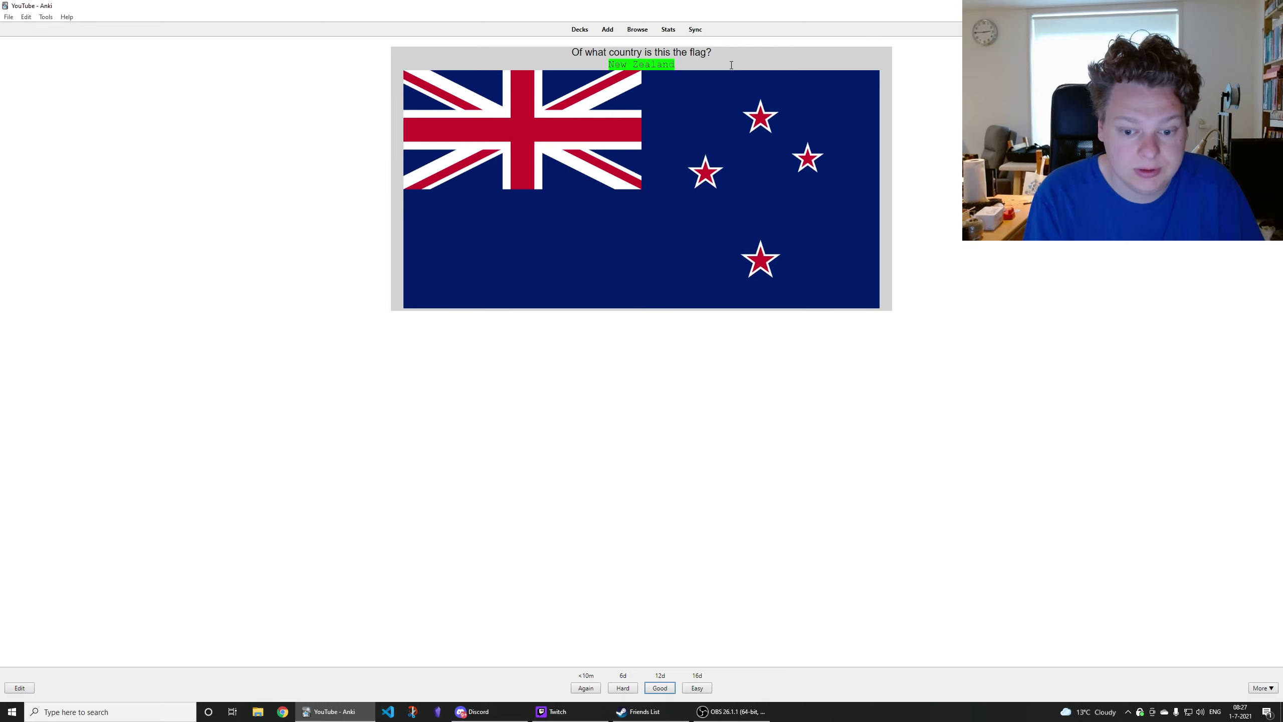
{"action": "key", "text": "Return"}
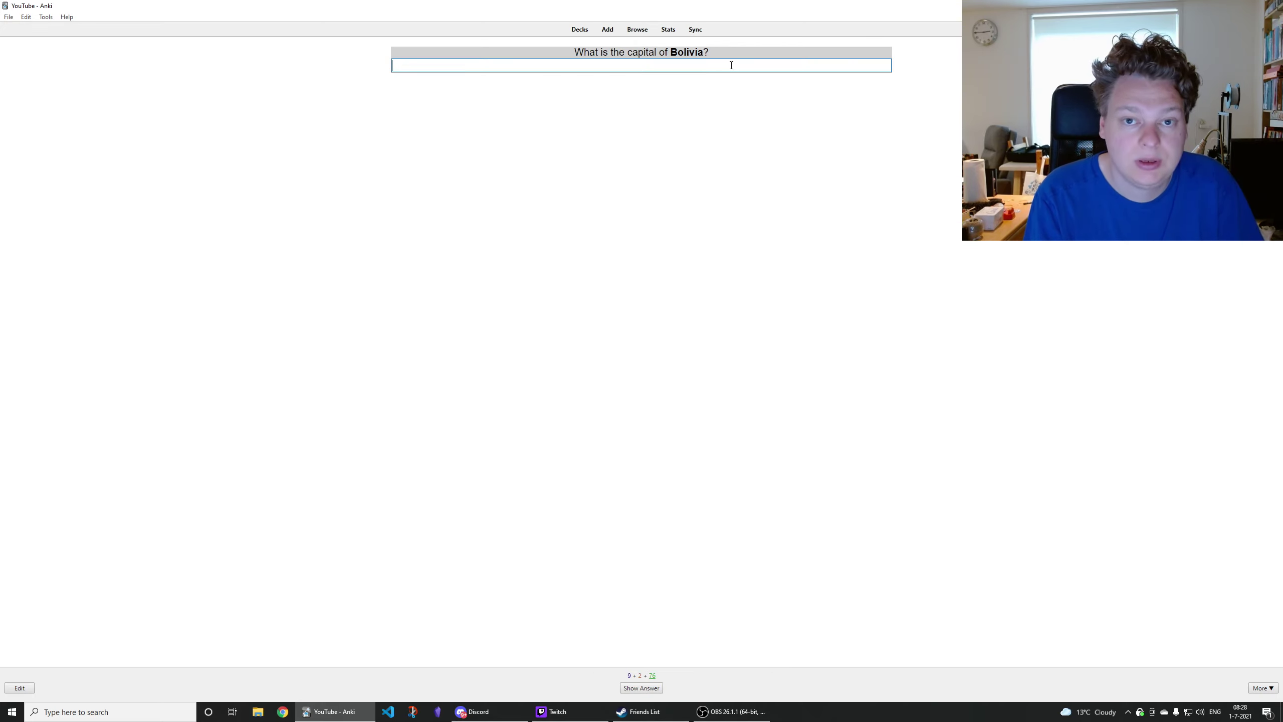
Answer Bolivia's capital card with 'Sucre, La Paz' and rate it Good
{"action": "type", "text": "S"}
{"action": "key", "text": "BackSpace"}
{"action": "type", "text": "Sucre, La Paz"}
{"action": "key", "text": "Return"}
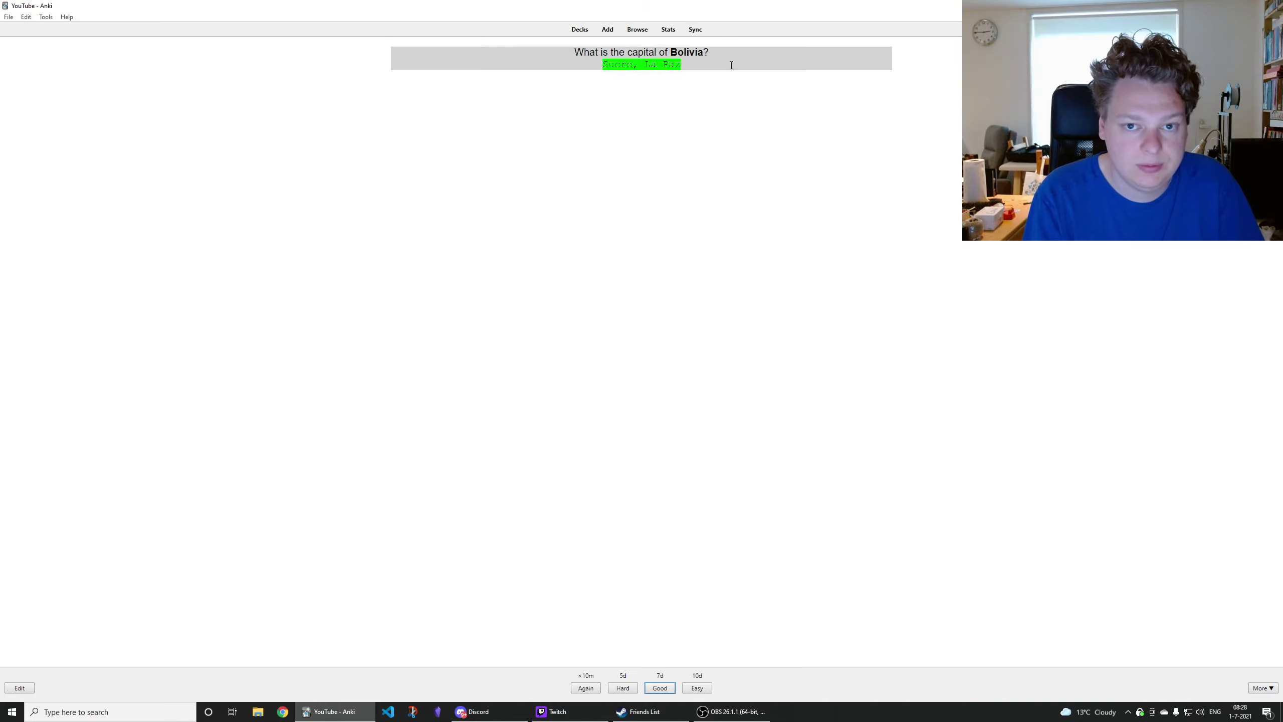
{"action": "key", "text": "Return"}
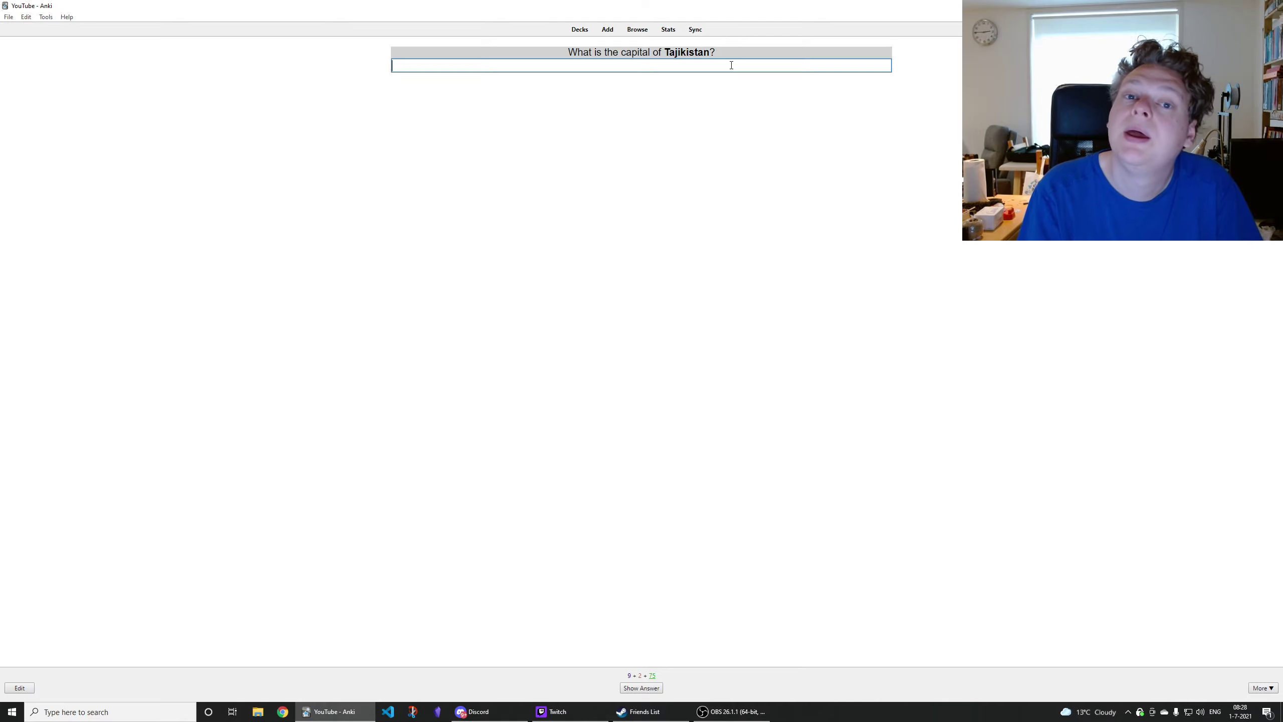
Answer Dushanbe for Tajikistan and Bahrain for the flag, rating both Good
{"action": "type", "text": "Dushn"}
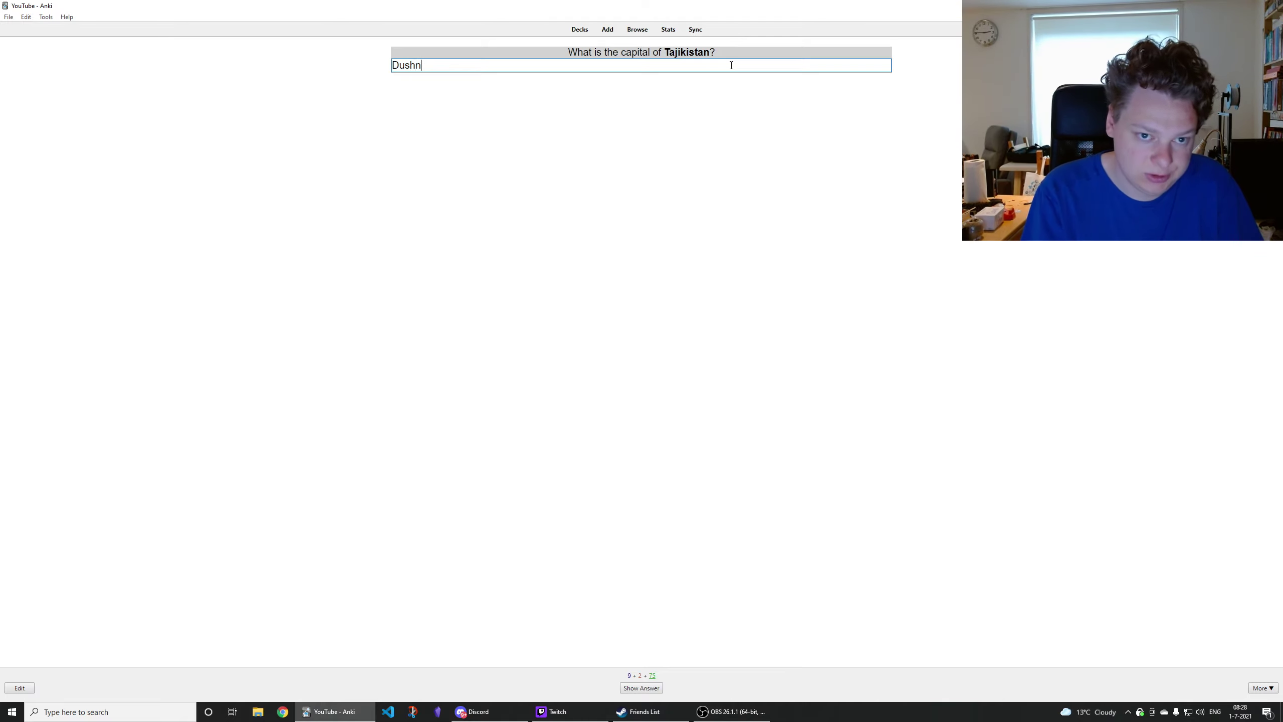
{"action": "type", "text": "nbe"}
{"action": "key", "text": "Return"}
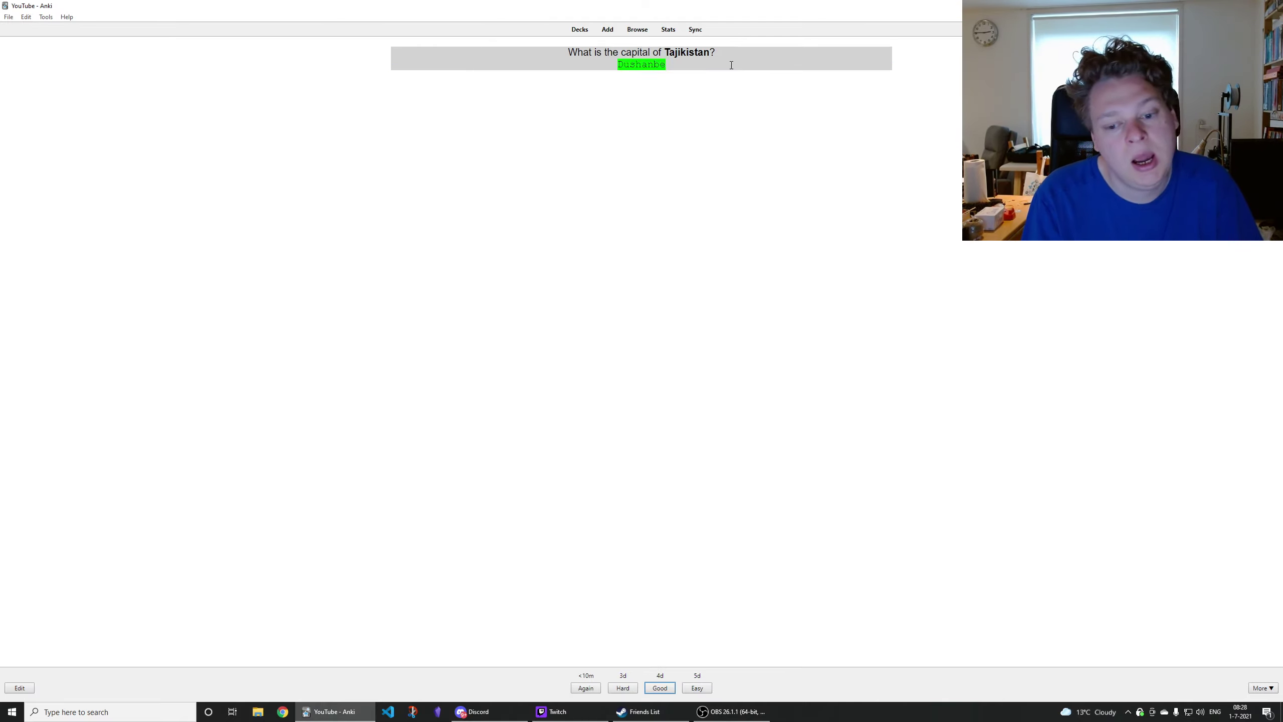
{"action": "key", "text": "Return"}
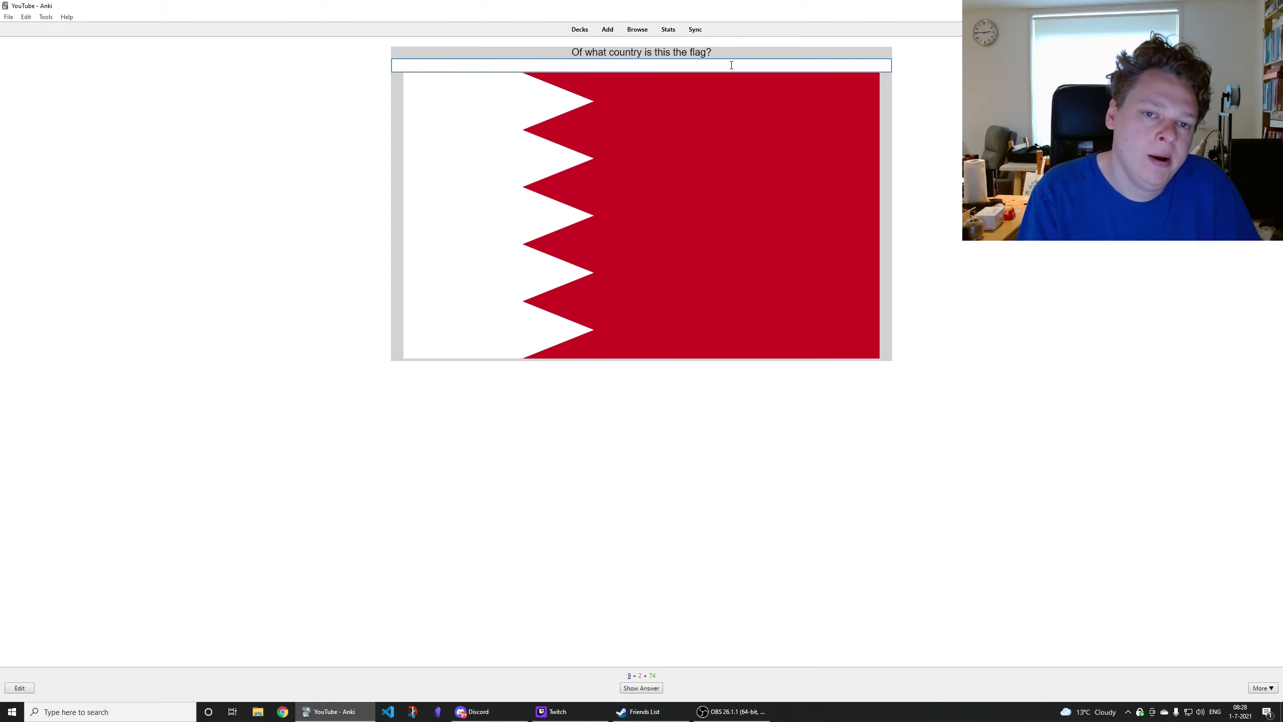
{"action": "type", "text": "Bahrain"}
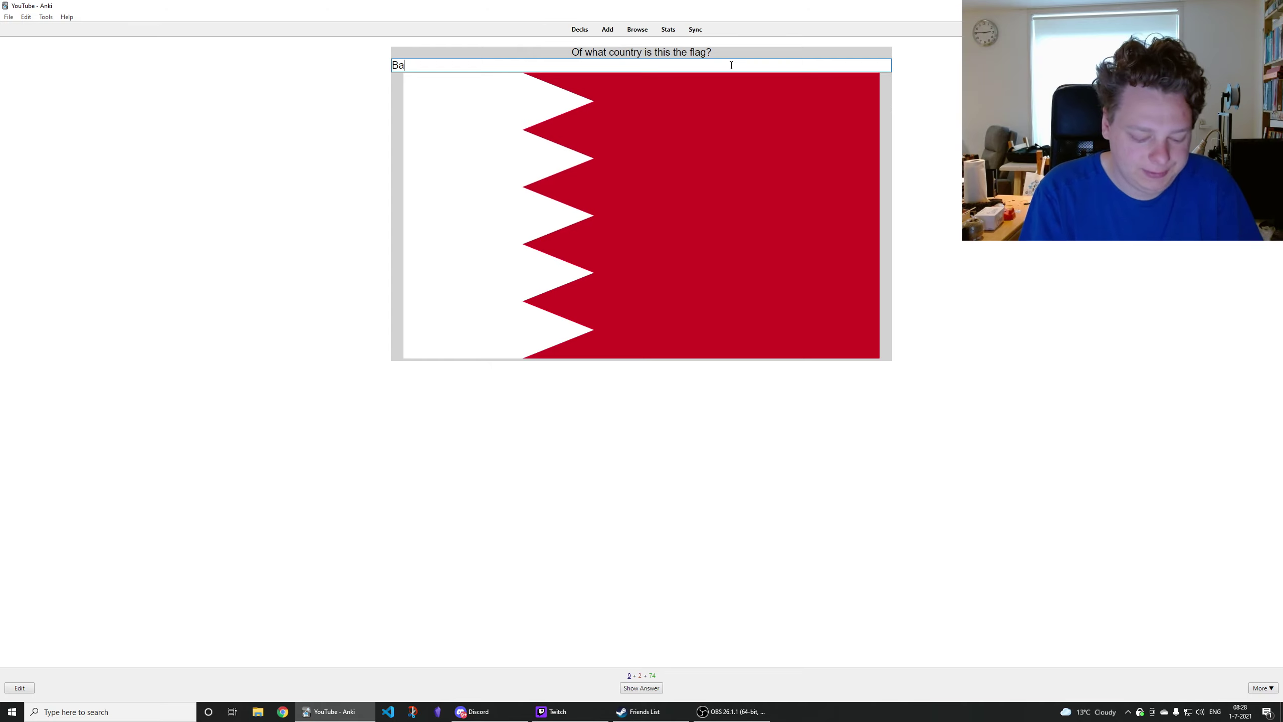
{"action": "key", "text": "Return"}
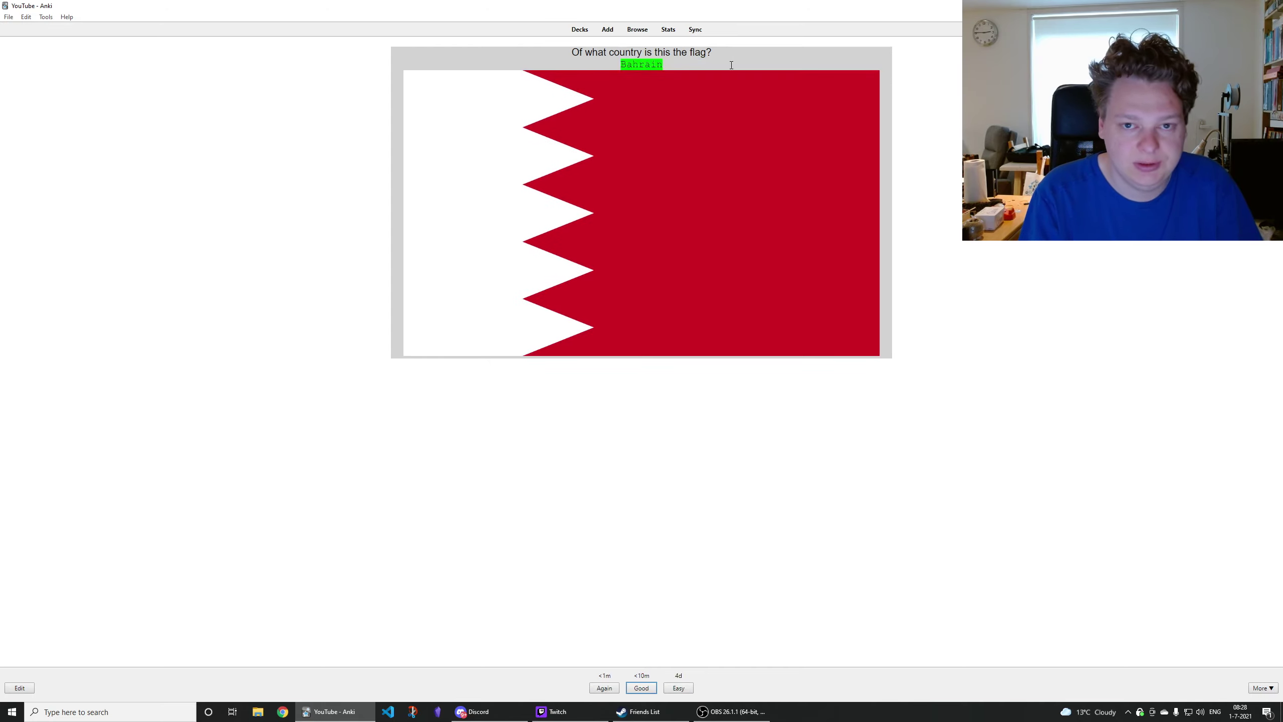
{"action": "key", "text": "Return"}
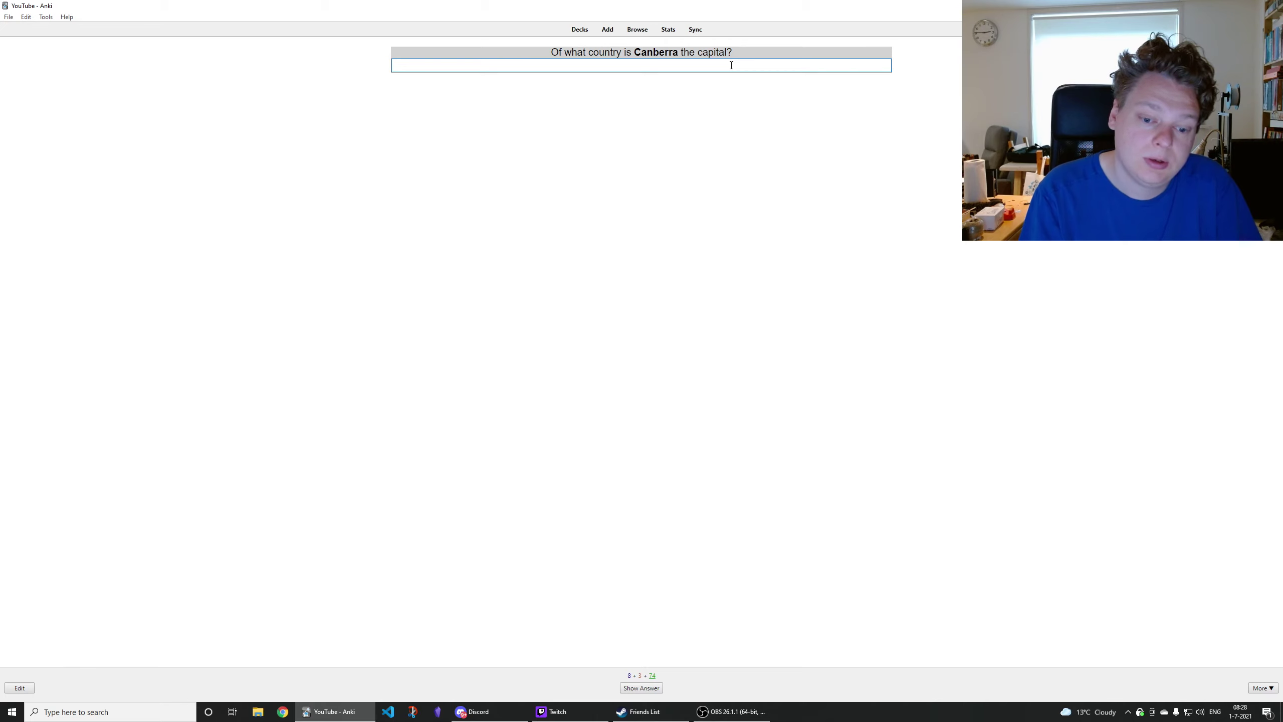
Answer the cards with Australia, Kazakhstan and Lebanon
{"action": "type", "text": "Australia"}
{"action": "key", "text": "Return"}
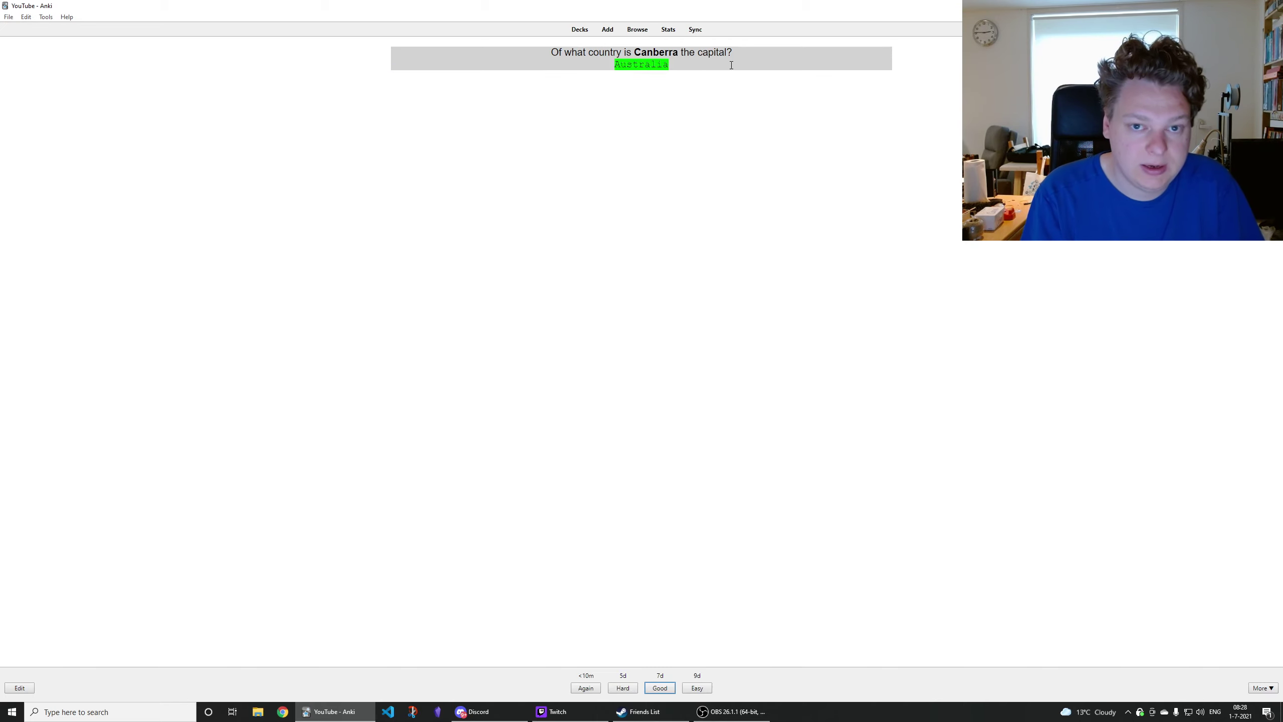
{"action": "key", "text": "Return"}
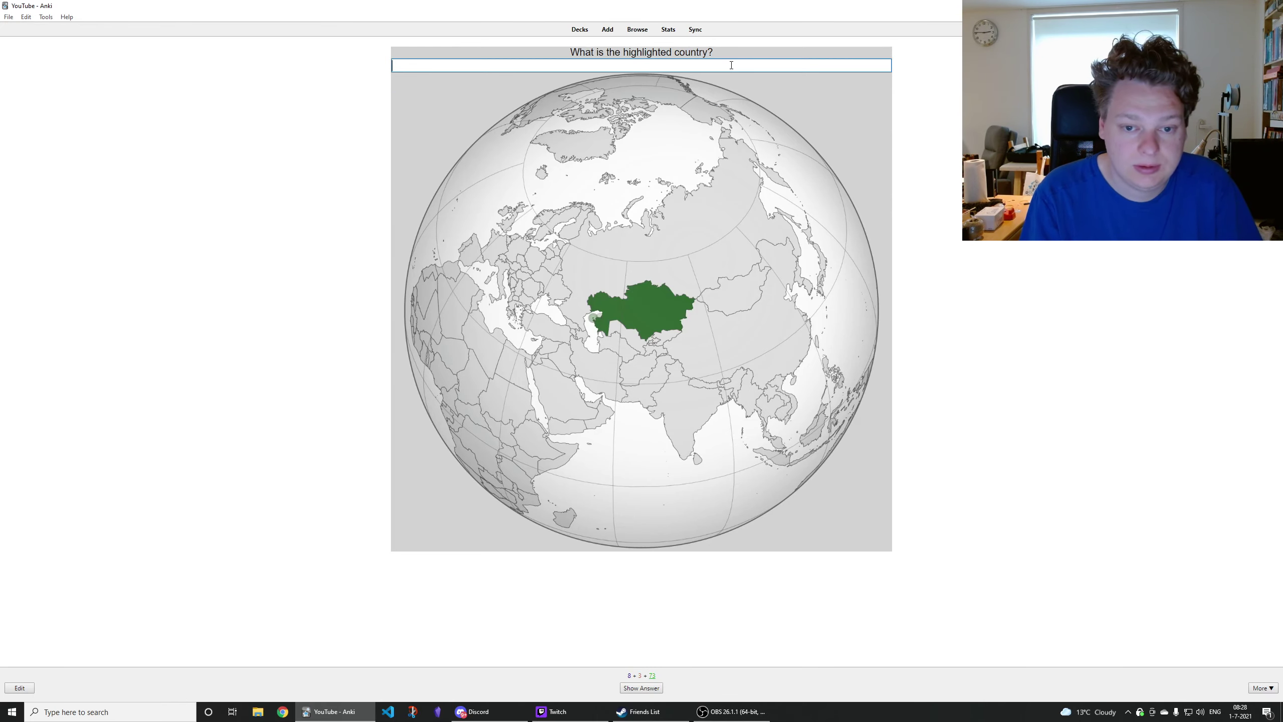
{"action": "type", "text": "Kazakhstan"}
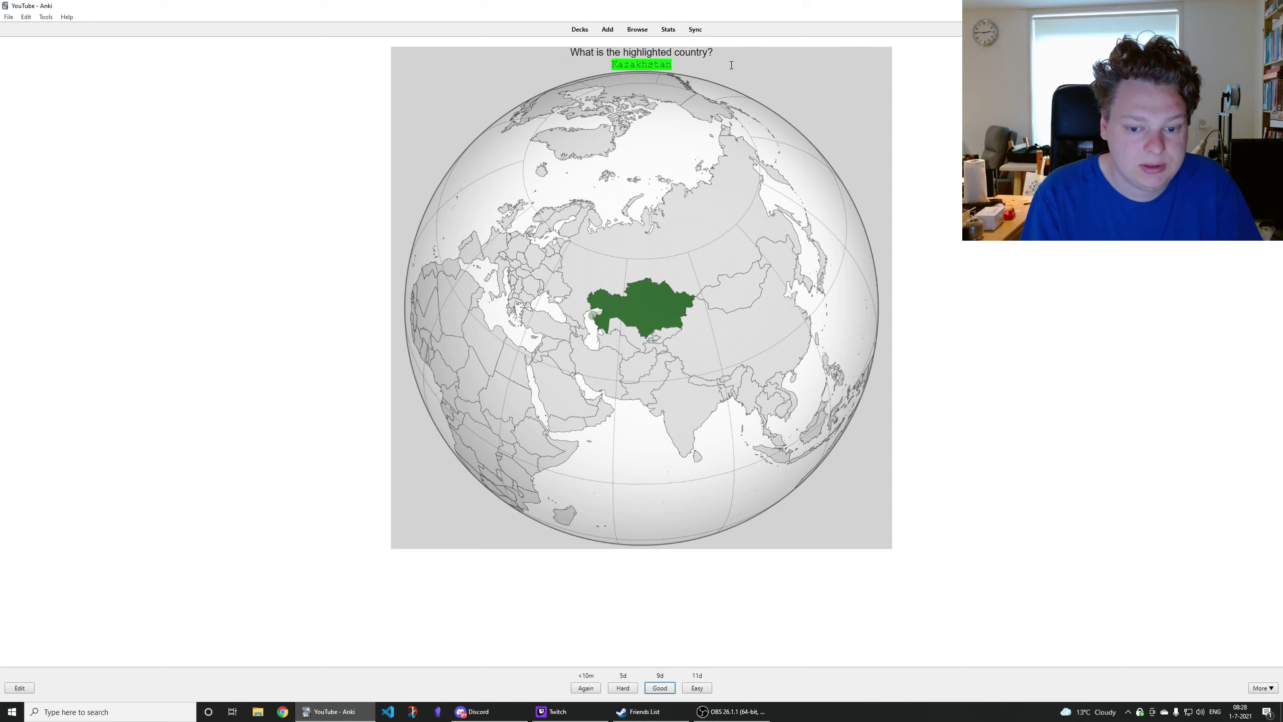
{"action": "key", "text": "Return"}
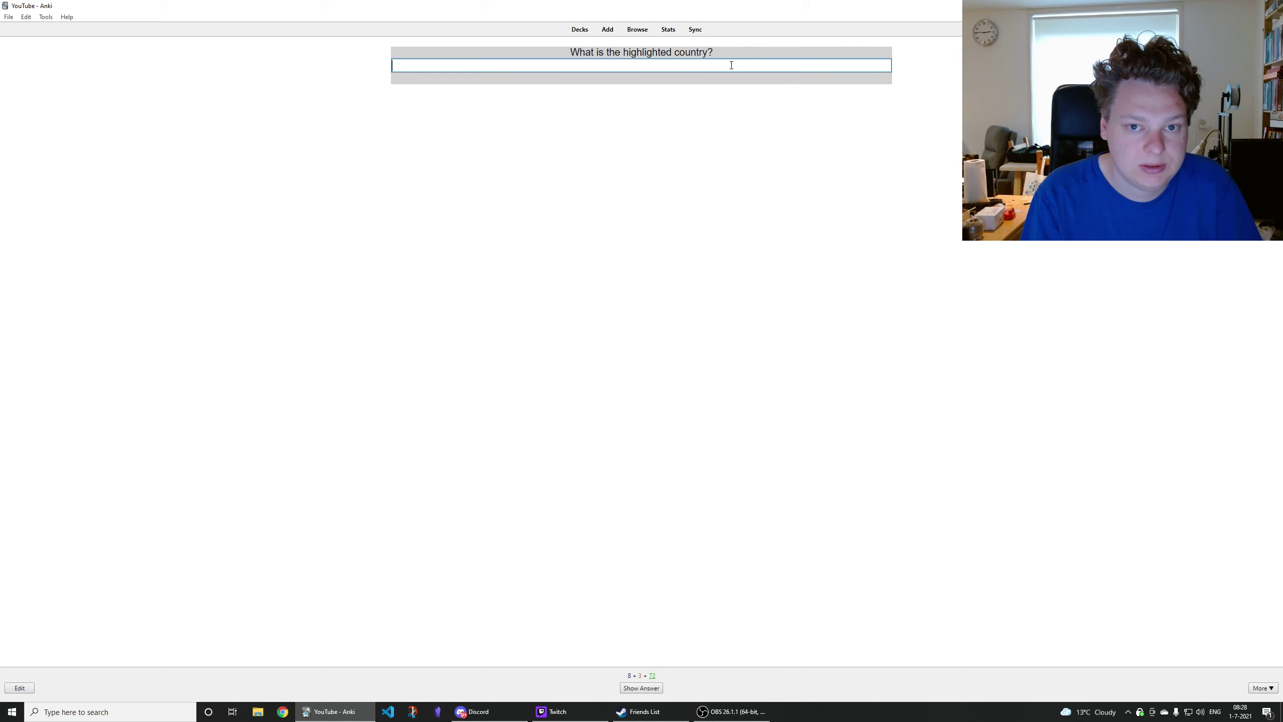
{"action": "type", "text": "Lebanon"}
{"action": "key", "text": "Return"}
{"action": "key", "text": "Return"}
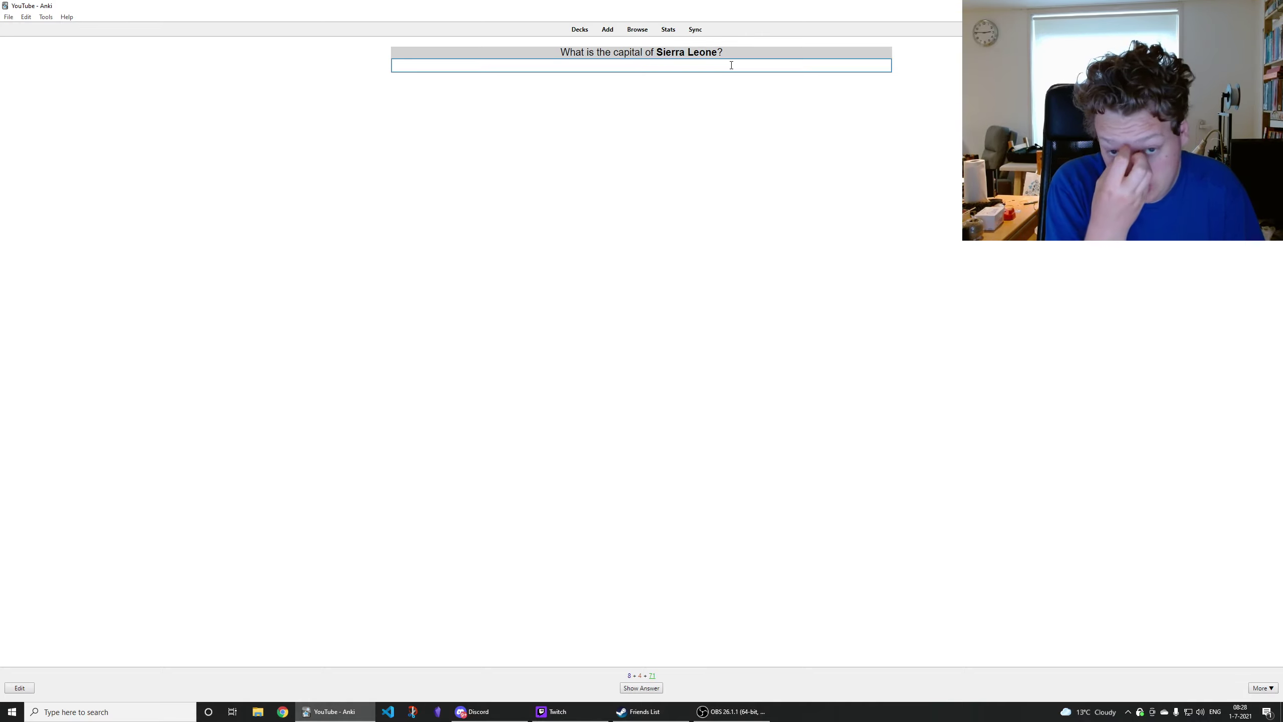
Answer Freetown for Sierra Leone and Denmark for the next card
{"action": "type", "text": "Freetown"}
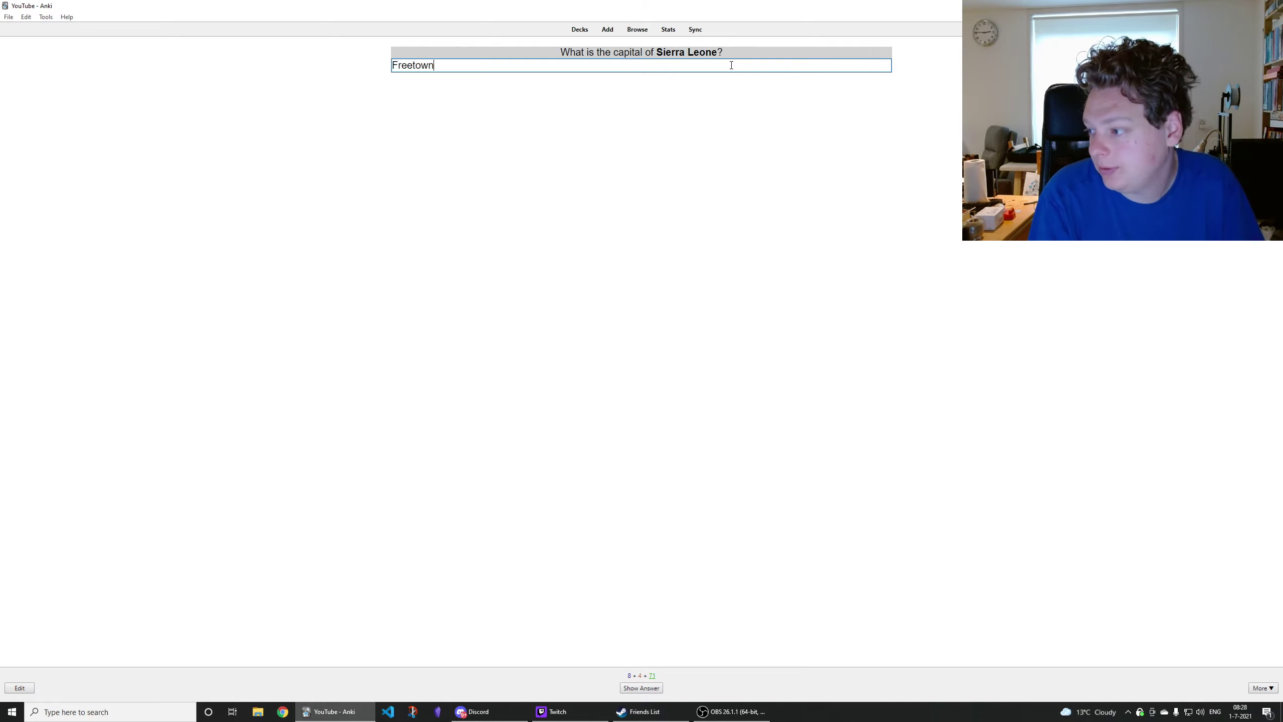
{"action": "key", "text": "Return"}
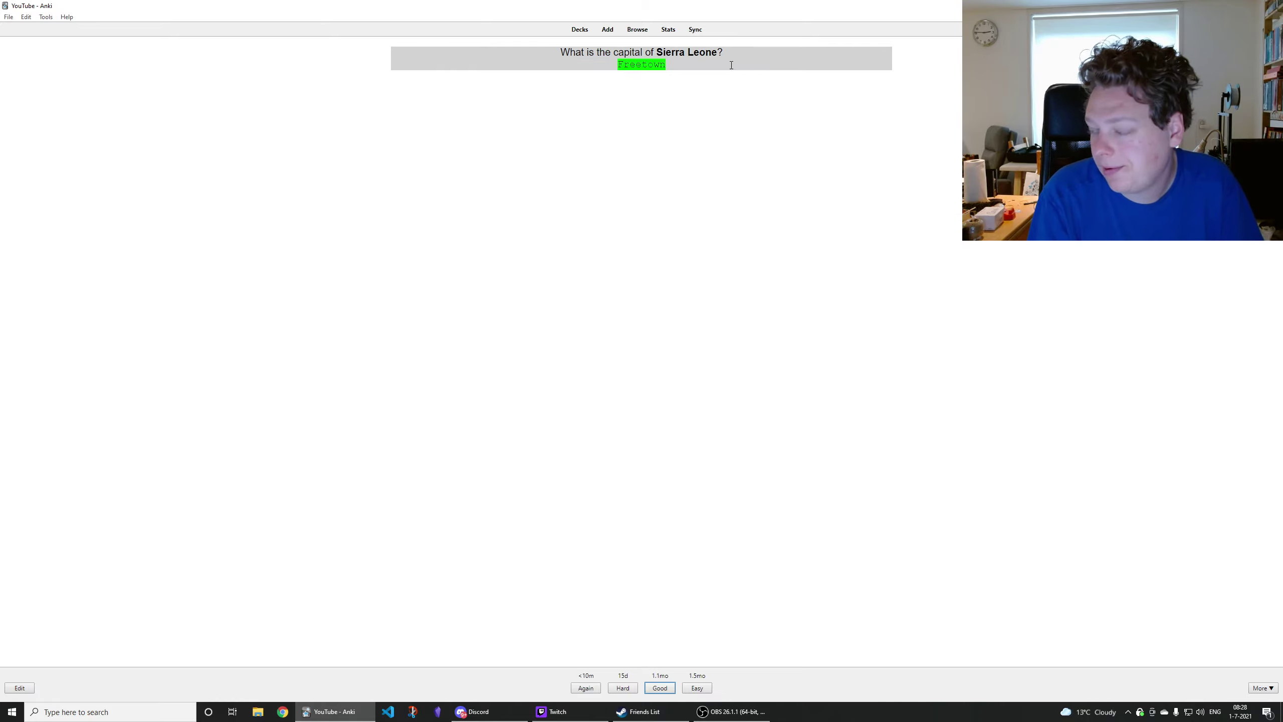
{"action": "key", "text": "Return"}
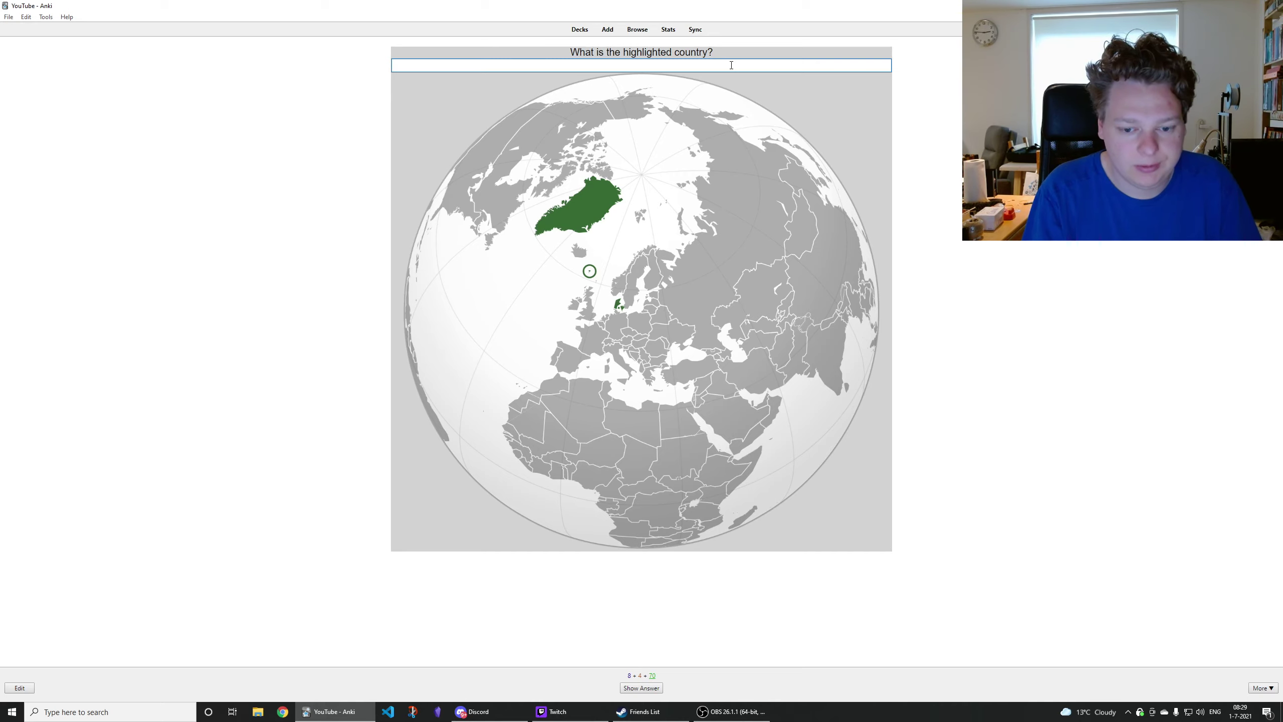
{"action": "type", "text": "Denmark"}
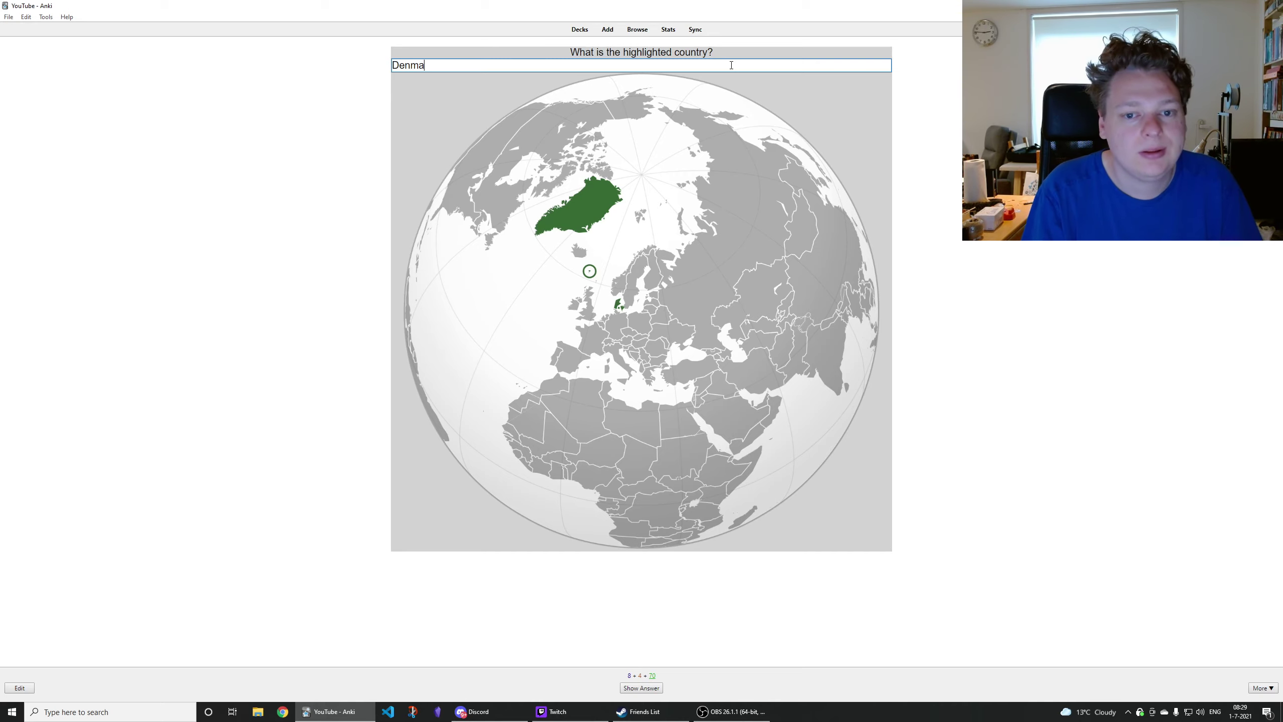
{"action": "key", "text": "Return"}
{"action": "key", "text": "Return"}
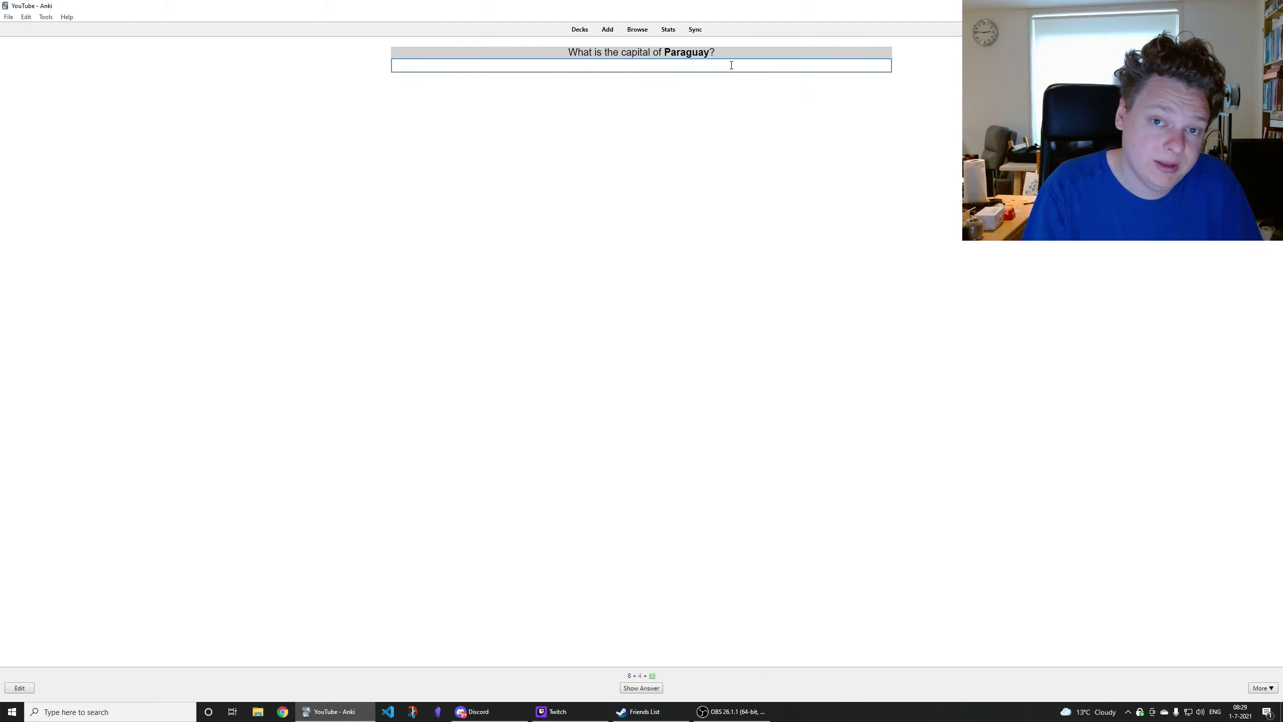
Answer Ascunción for Paraguay's capital and Belarus for the highlighted country
{"action": "type", "text": "A"}
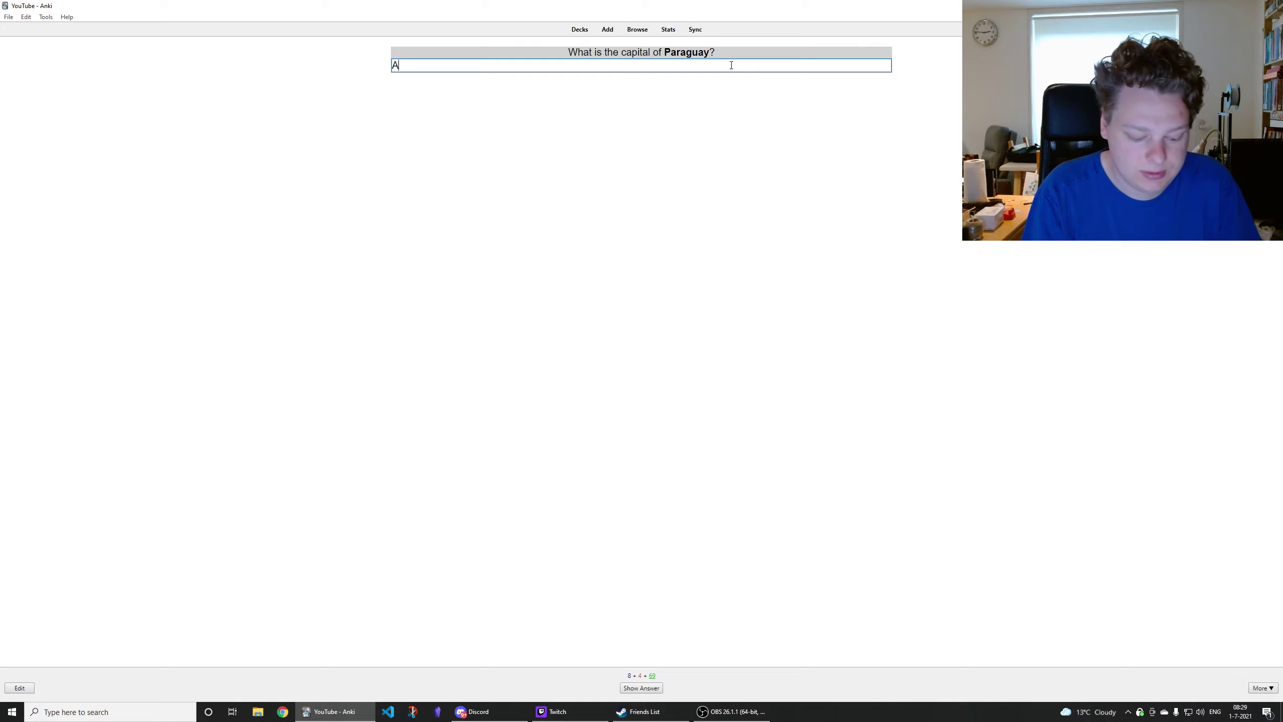
{"action": "type", "text": "scunción"}
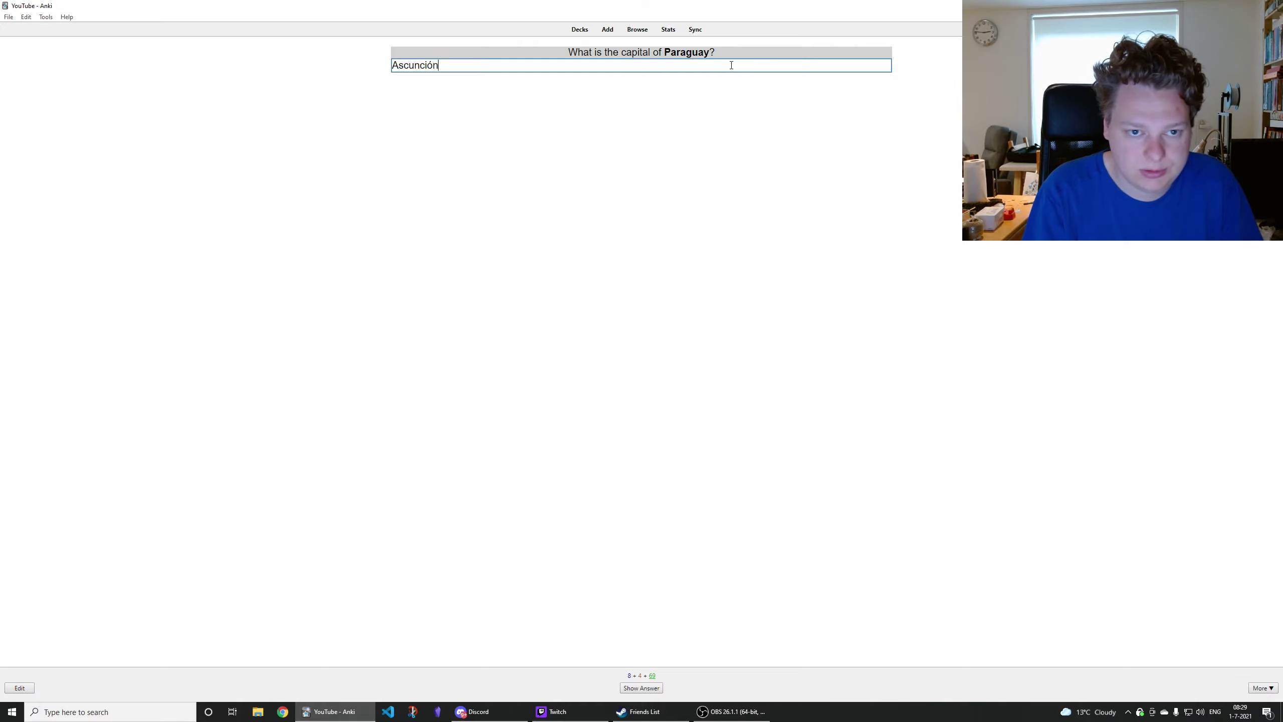
{"action": "key", "text": "Return"}
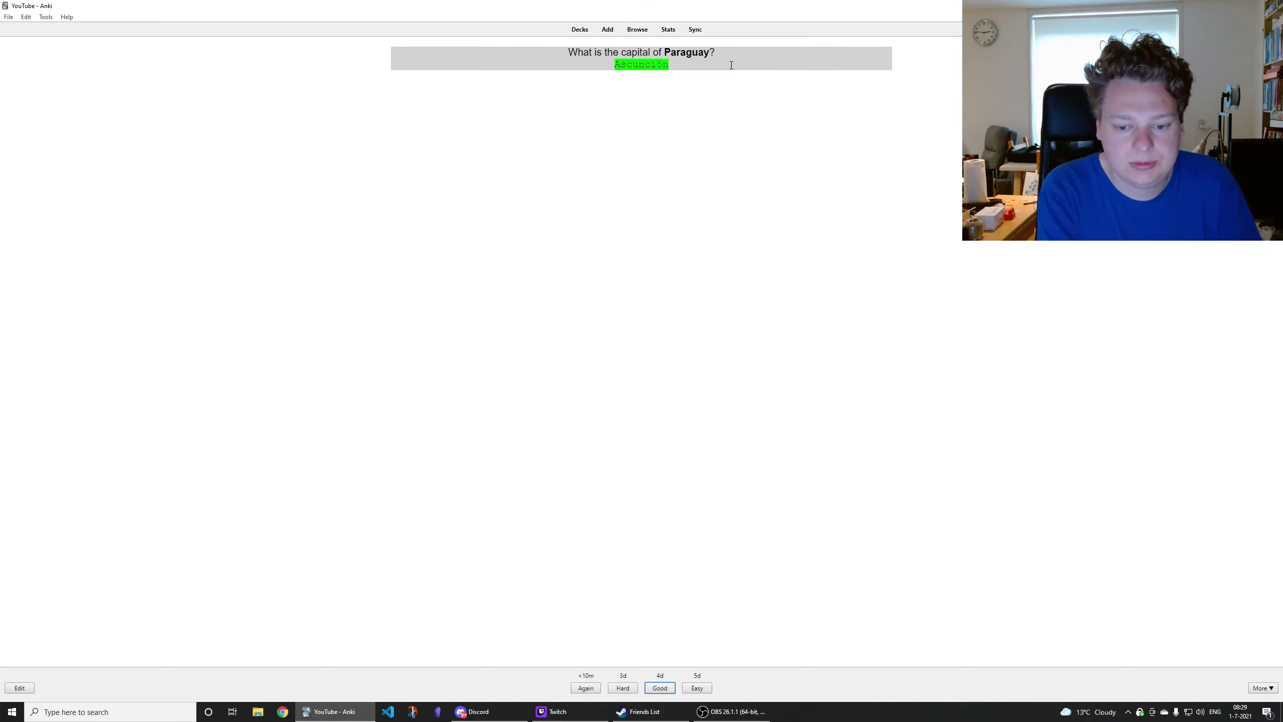
{"action": "key", "text": "Return"}
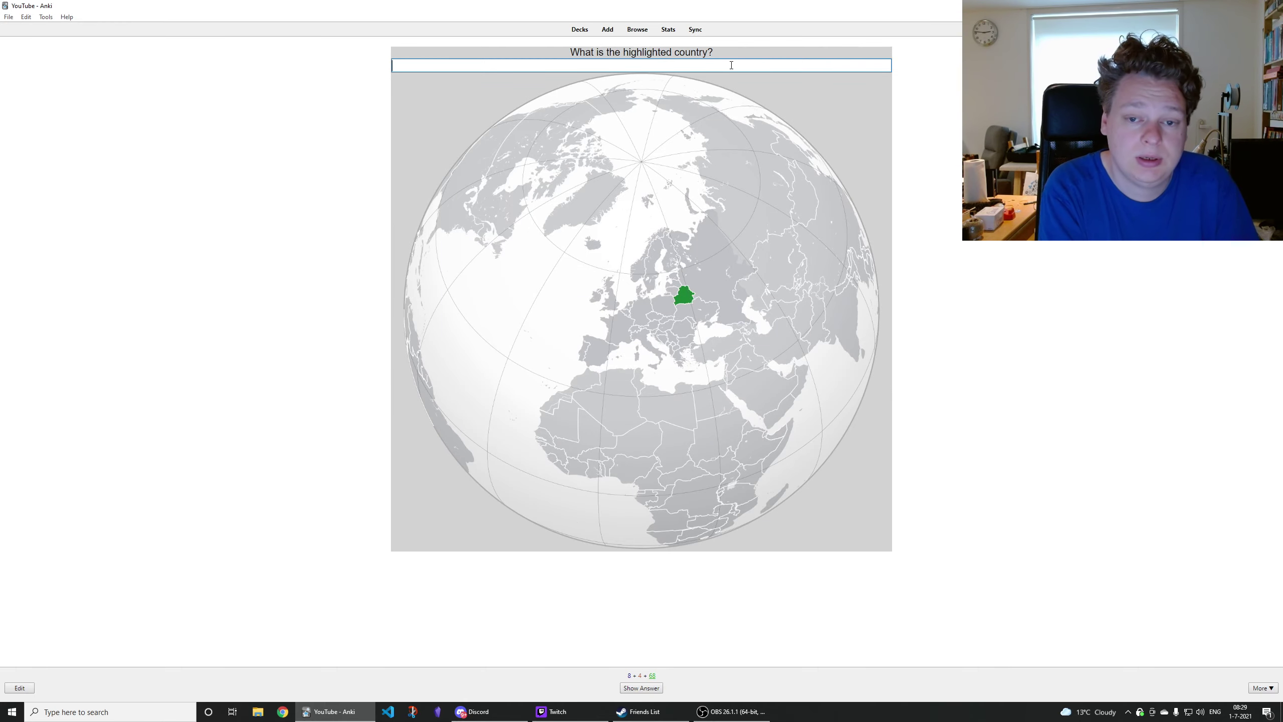
{"action": "type", "text": "Belaru"}
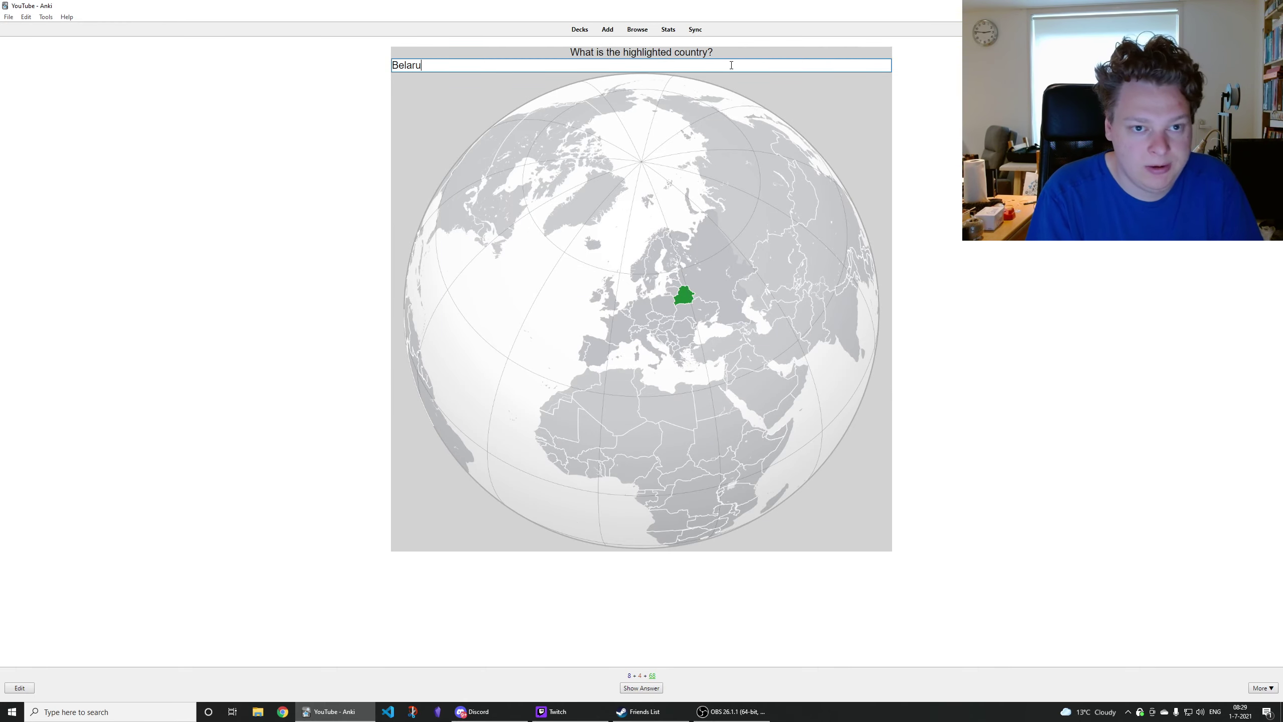
{"action": "type", "text": "s"}
{"action": "key", "text": "Return"}
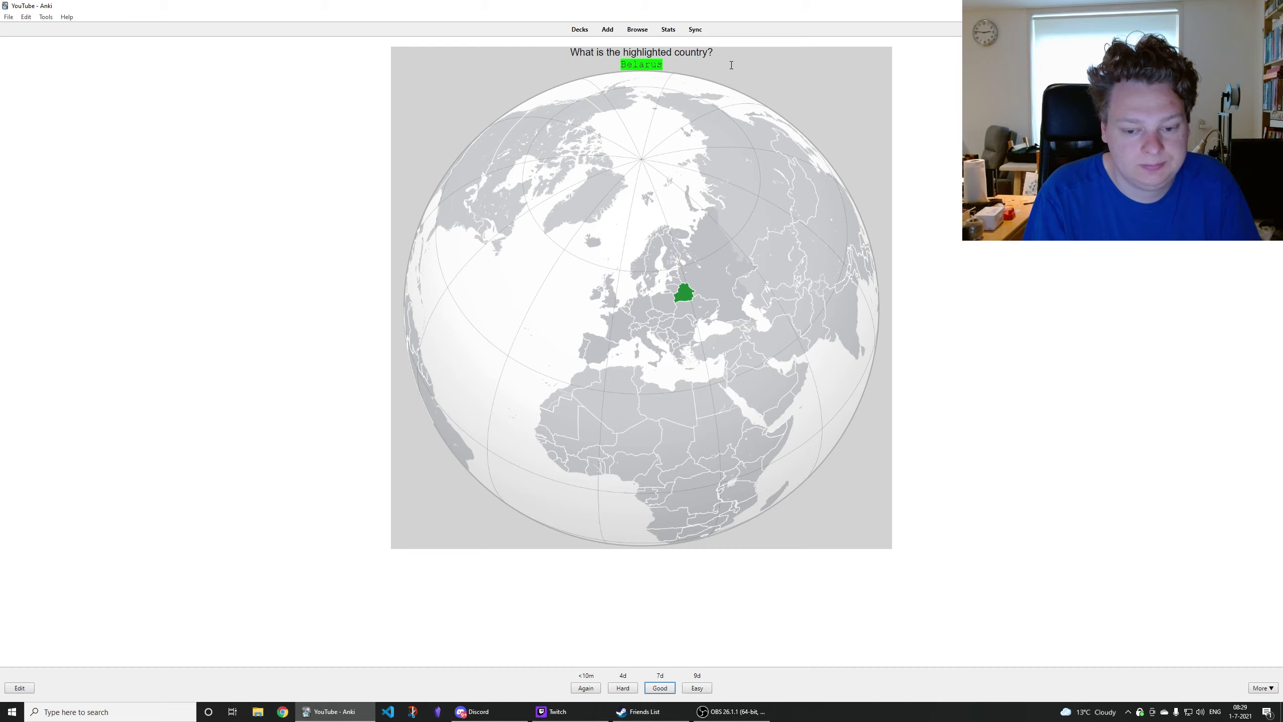
{"action": "key", "text": "Return"}
Answer Zimbabwe for the Harare card and Brunei for the flag card
{"action": "type", "text": "Zimbabwe"}
{"action": "key", "text": "Return"}
{"action": "key", "text": "Return"}
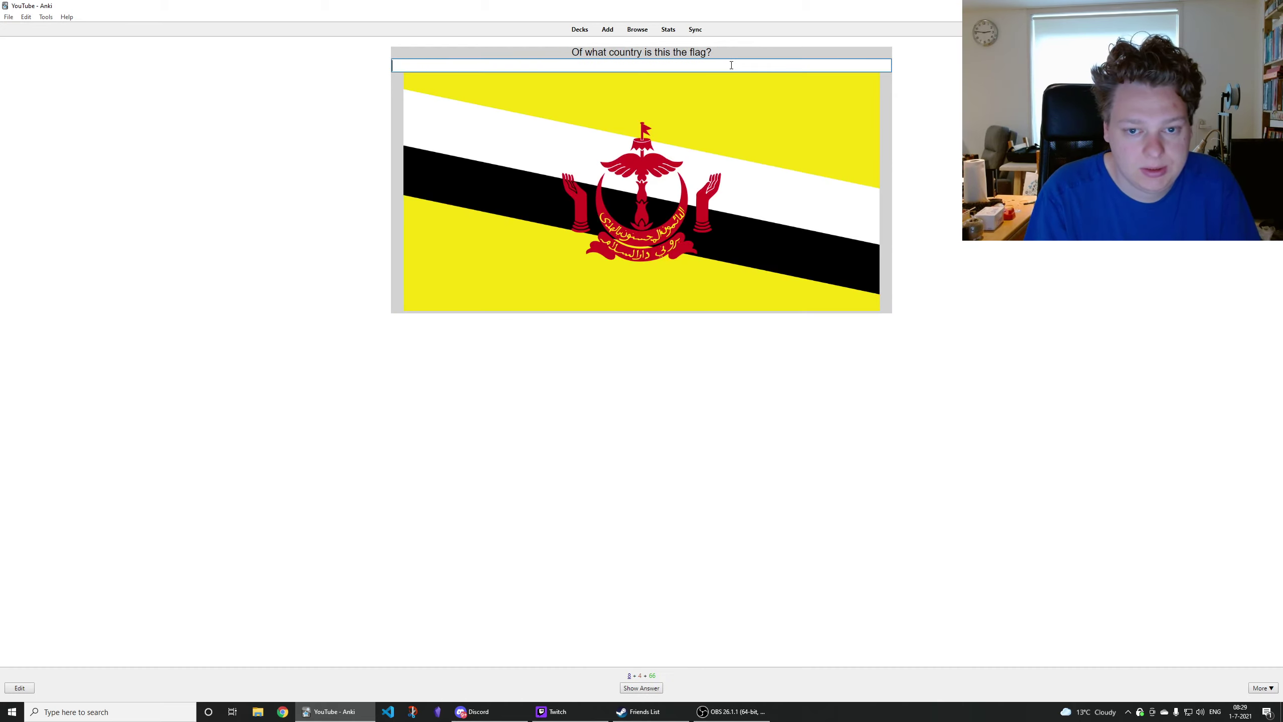
{"action": "type", "text": "Brunei"}
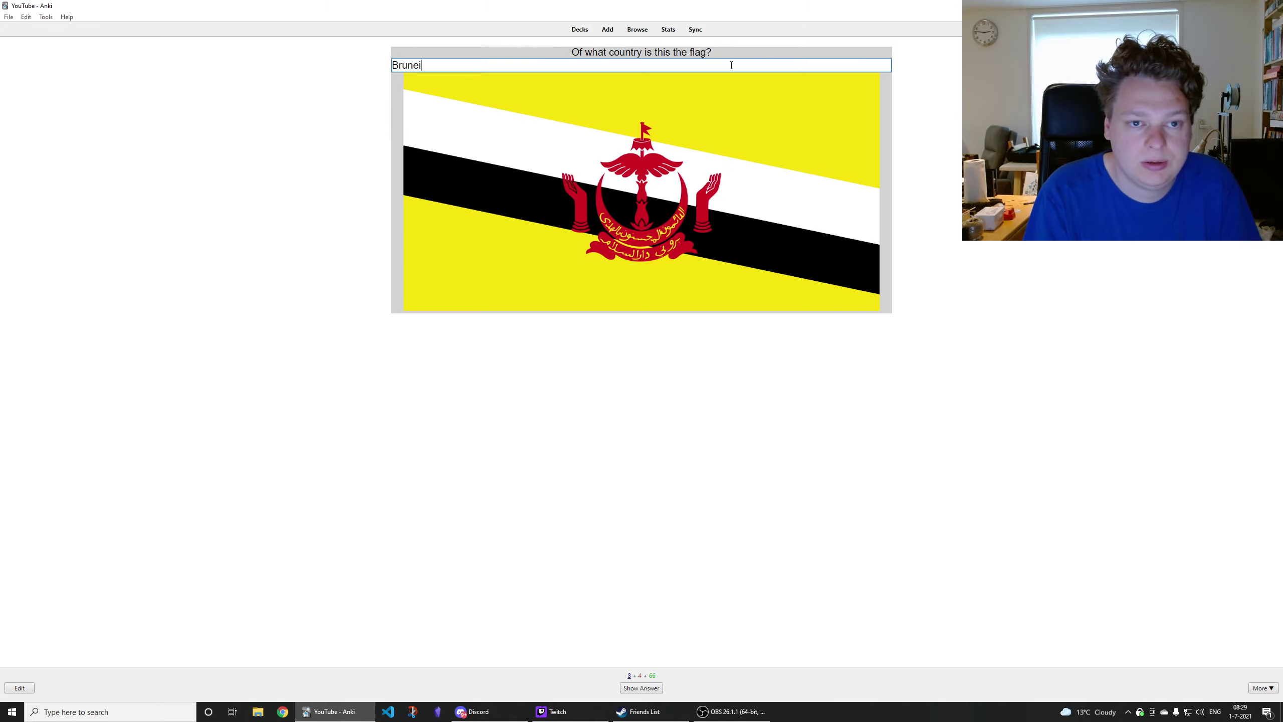
{"action": "key", "text": "Return"}
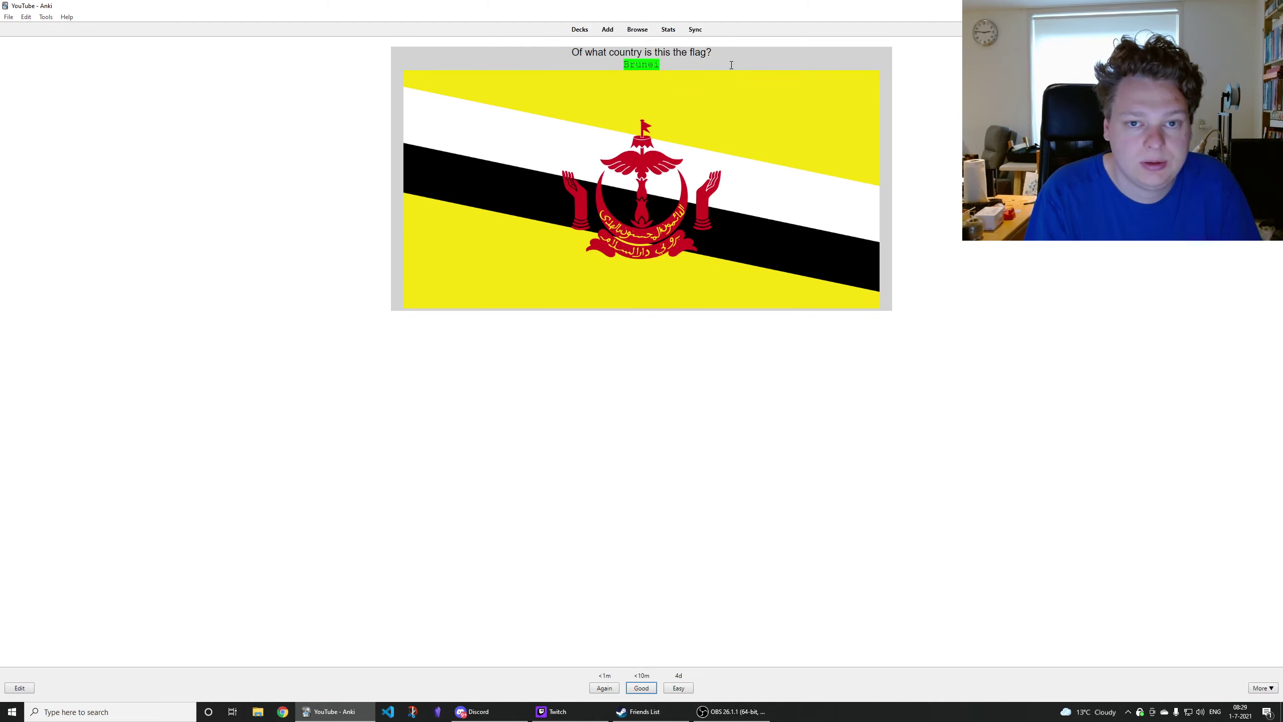
{"action": "key", "text": "Return"}
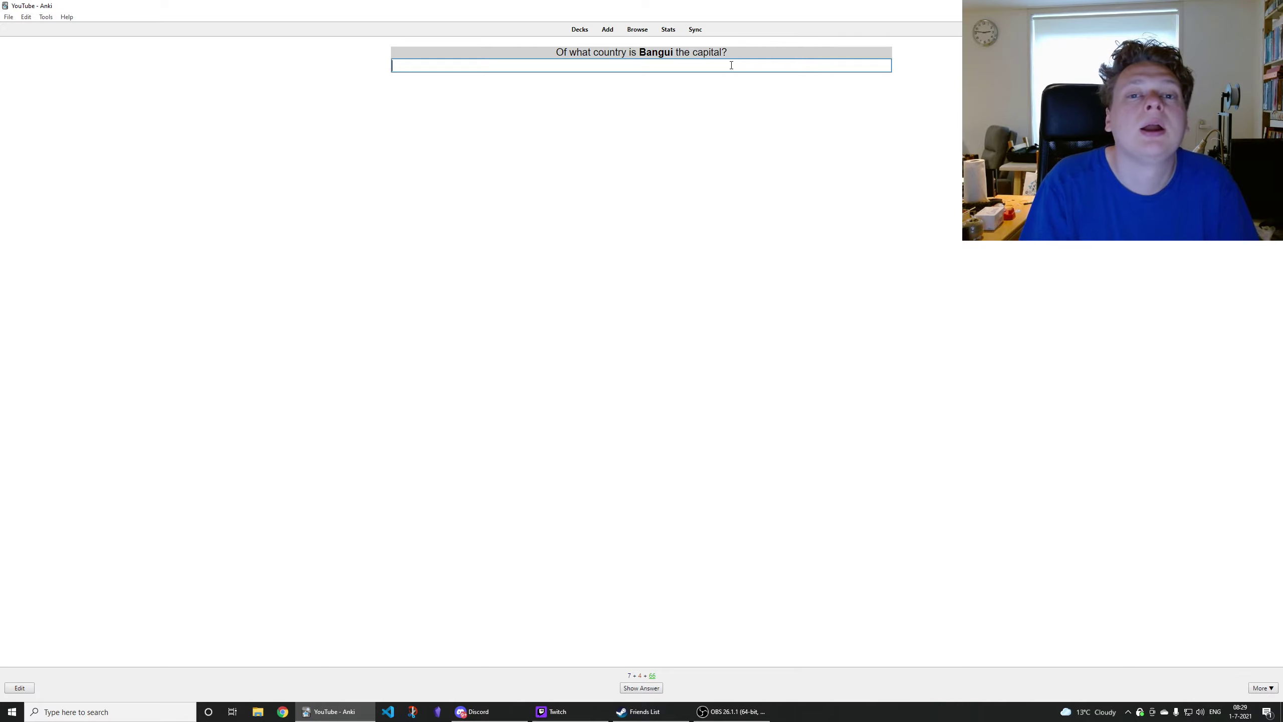
Answer Central African Republic for Bangui and Dhaka for Bangladesh
{"action": "type", "text": "Central African Republic"}
{"action": "key", "text": "Return"}
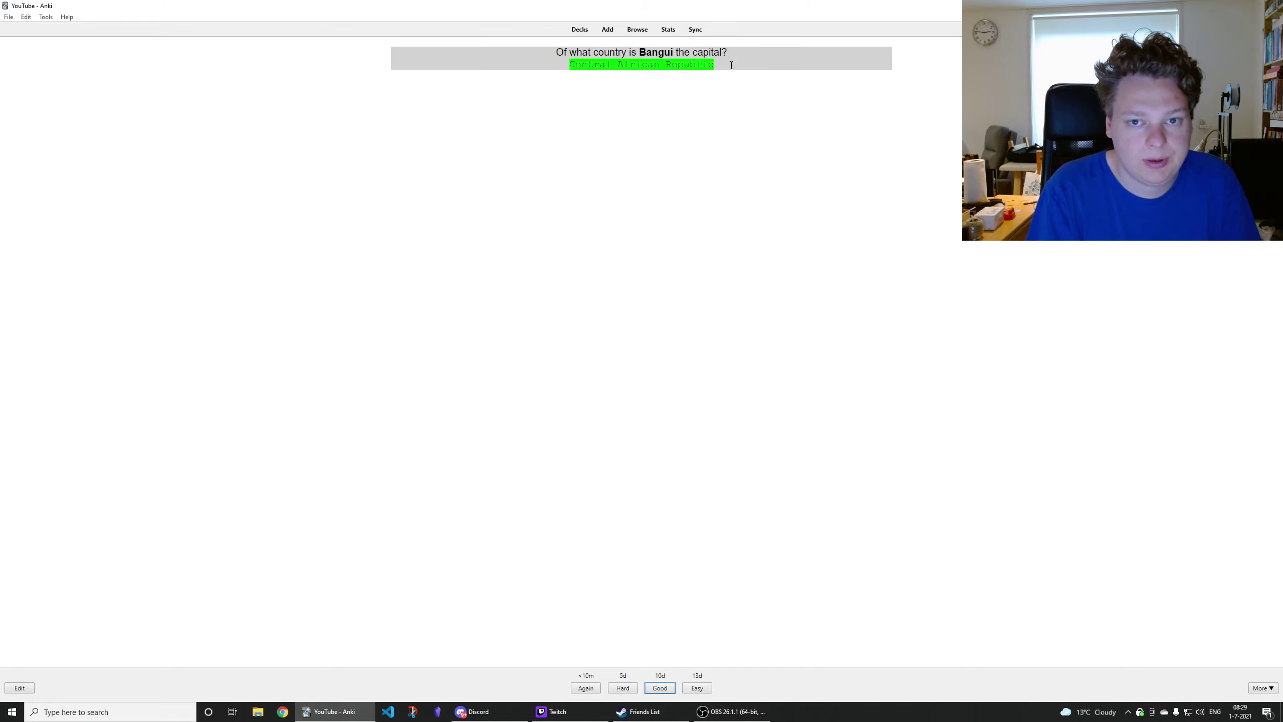
{"action": "key", "text": "Return"}
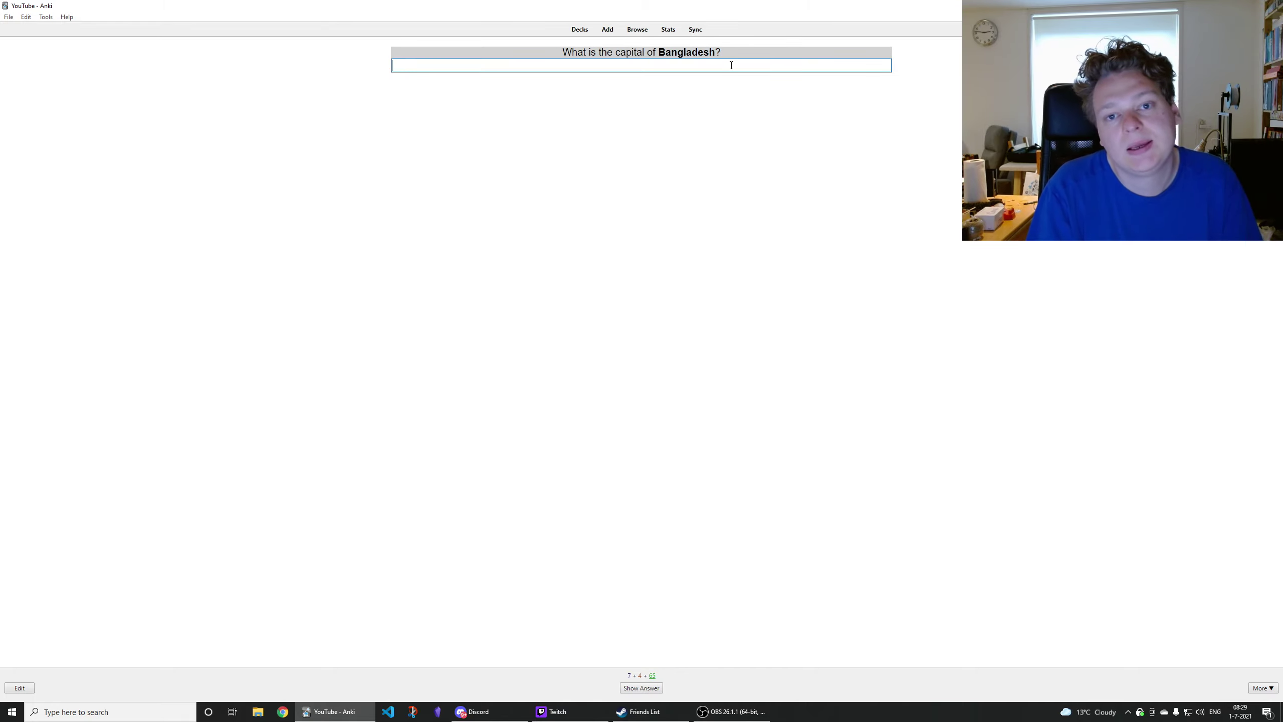
{"action": "type", "text": "Dhaka"}
{"action": "key", "text": "Return"}
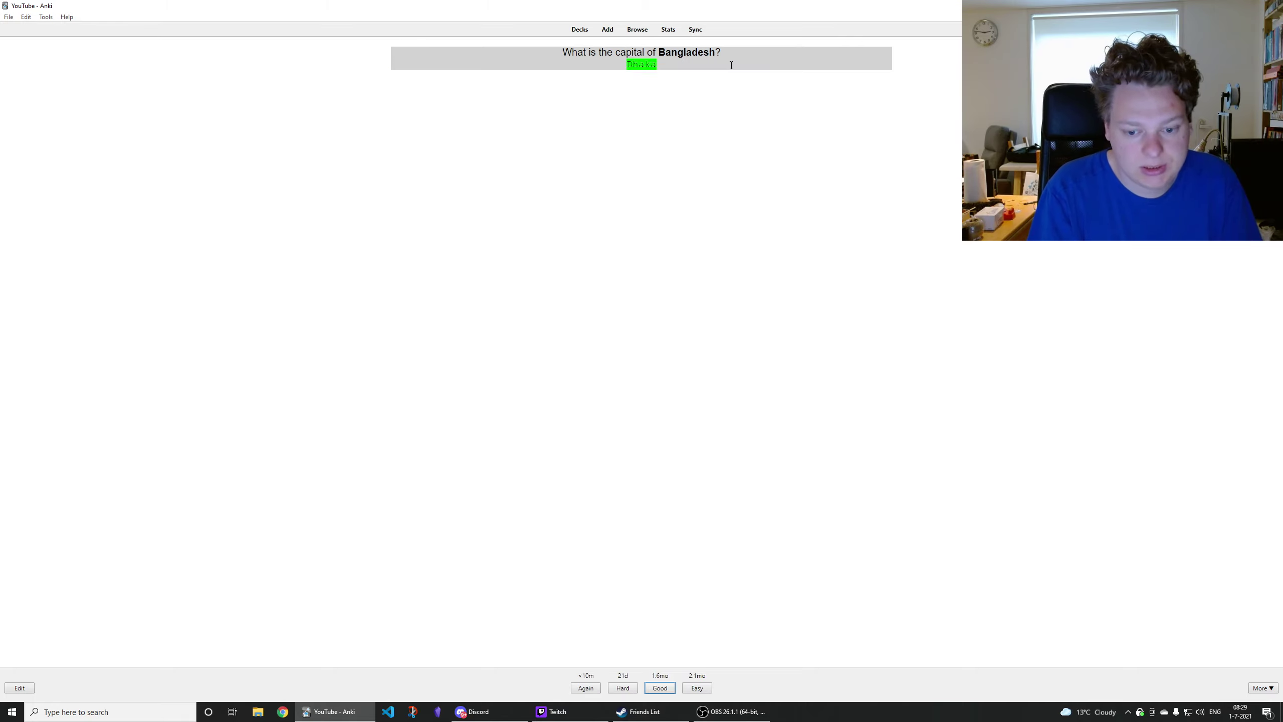
{"action": "key", "text": "Return"}
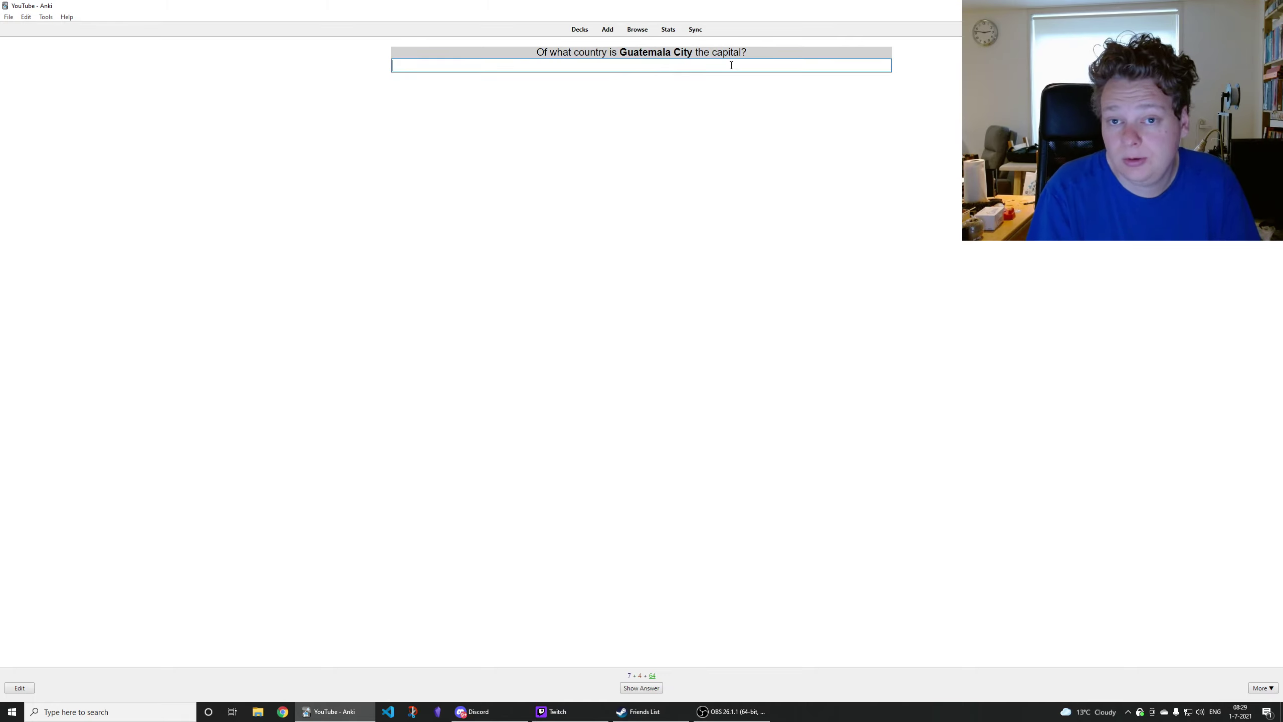
Answer Guatemala, then San Jose after fixing a typo, for the Costa Rica card
{"action": "type", "text": "Guatemala"}
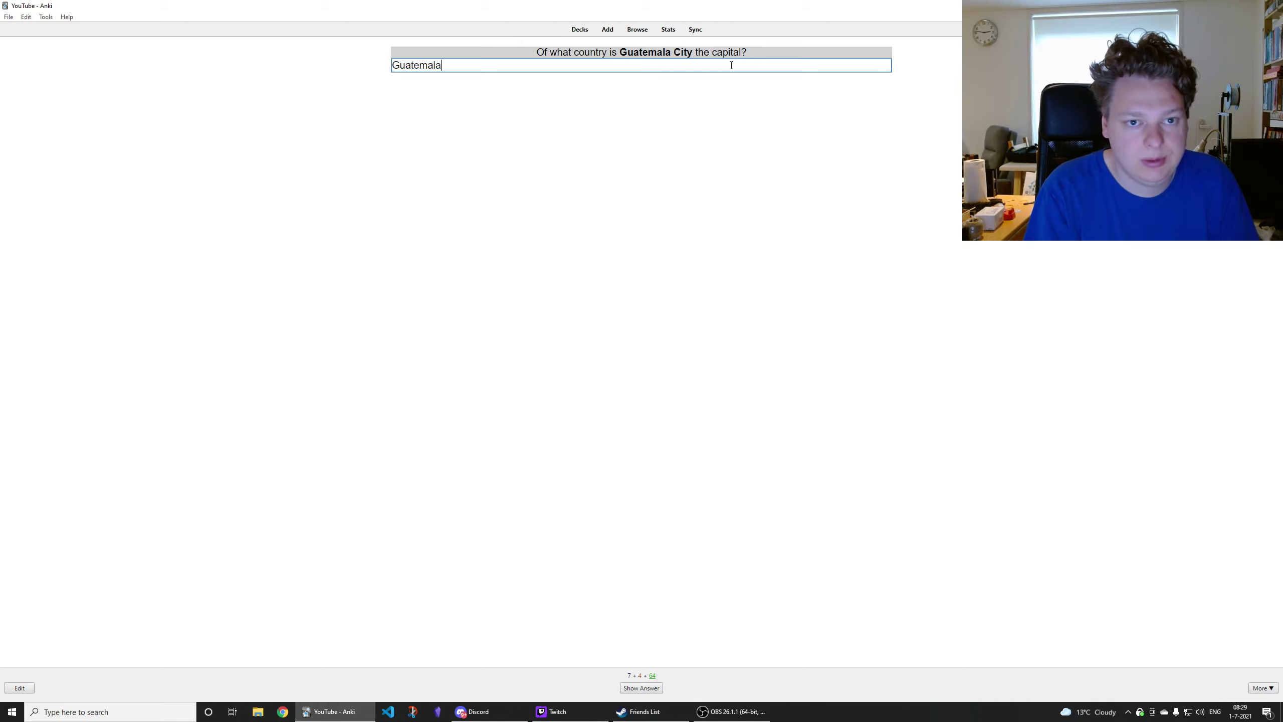
{"action": "key", "text": "Return"}
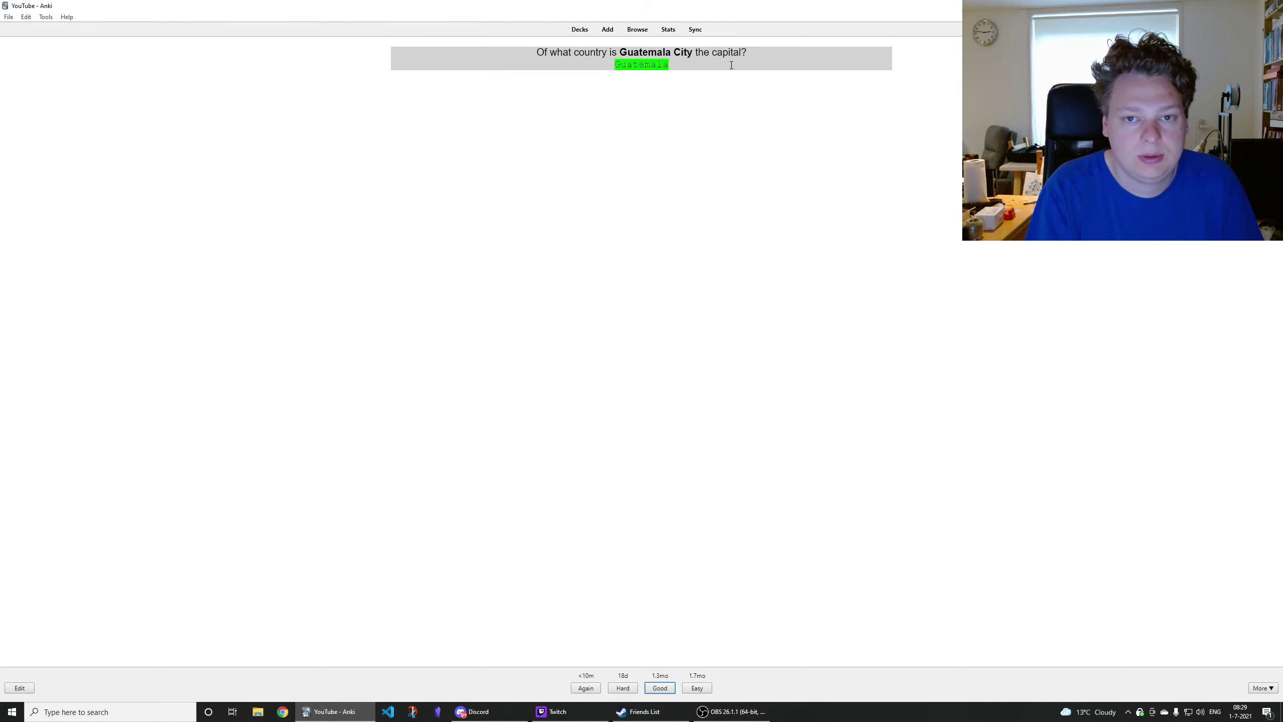
{"action": "key", "text": "Return"}
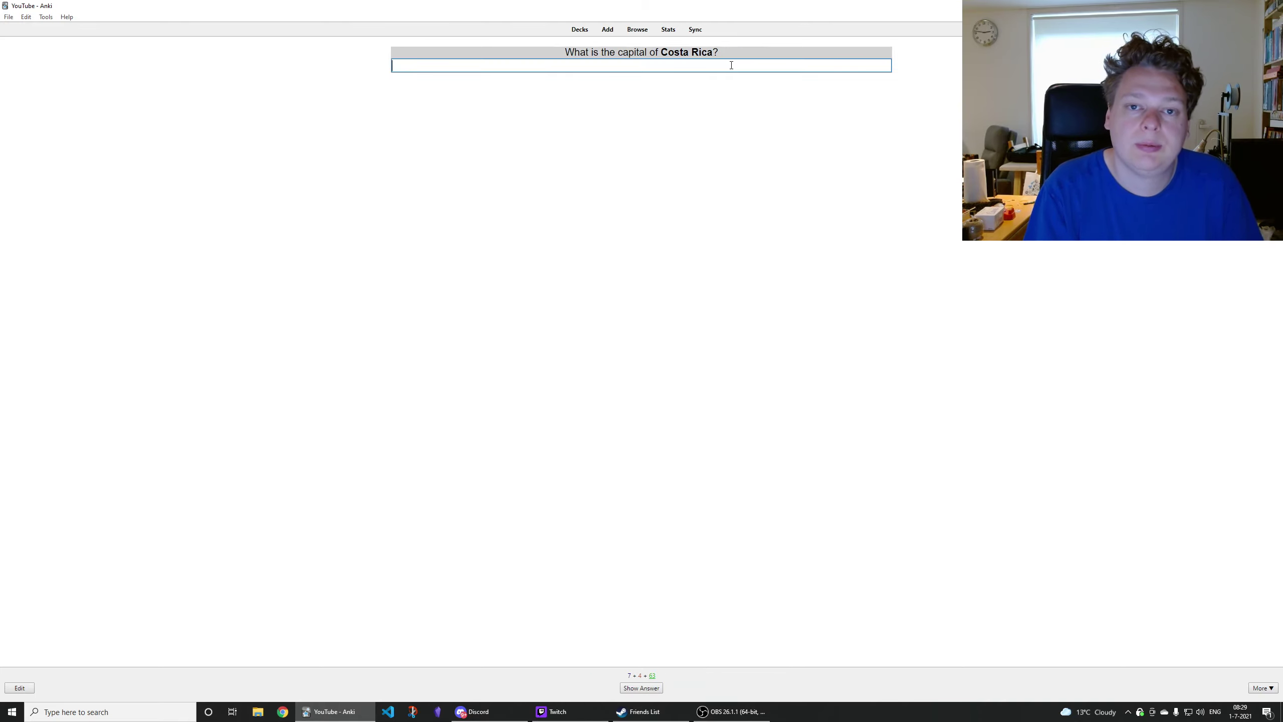
{"action": "type", "text": "San Joa"}
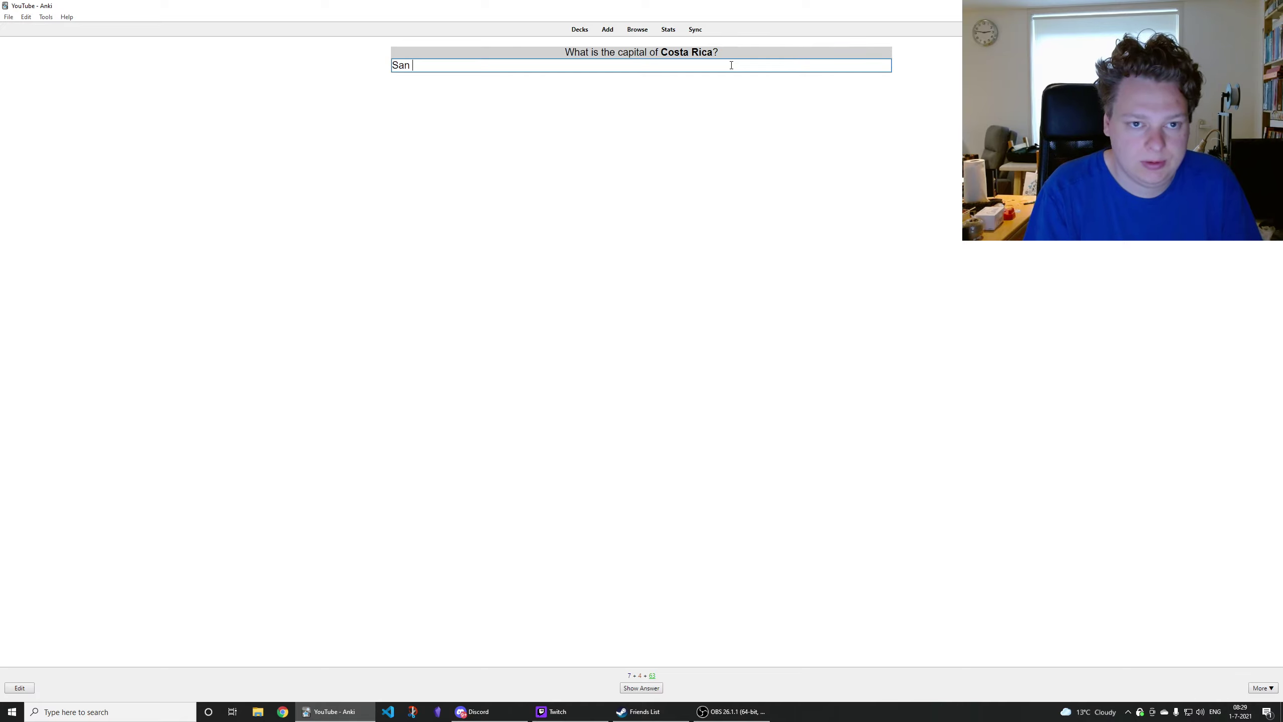
{"action": "key", "text": "BackSpace"}
{"action": "key", "text": "BackSpace"}
{"action": "type", "text": "ose"}
{"action": "key", "text": "Return"}
{"action": "key", "text": "Return"}
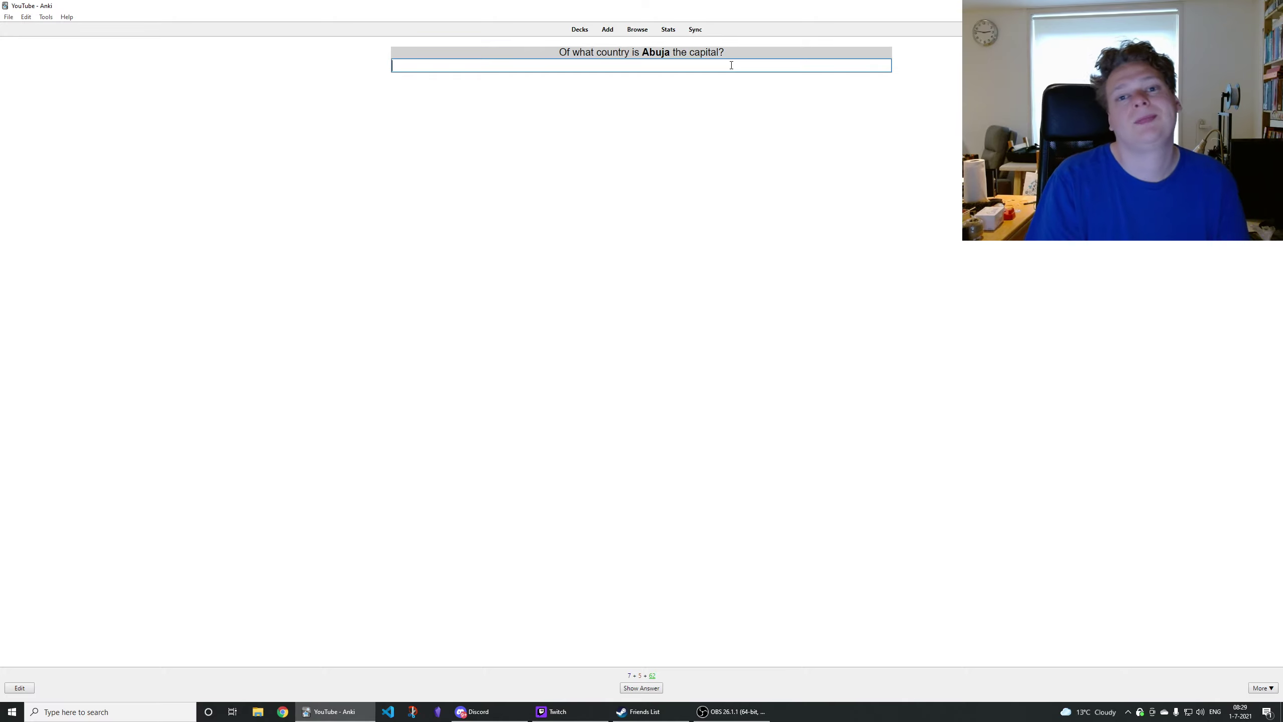
Answer Nigeria for the Abuja card and Uzbekistan for the Tashkent card
{"action": "type", "text": "Nigeria"}
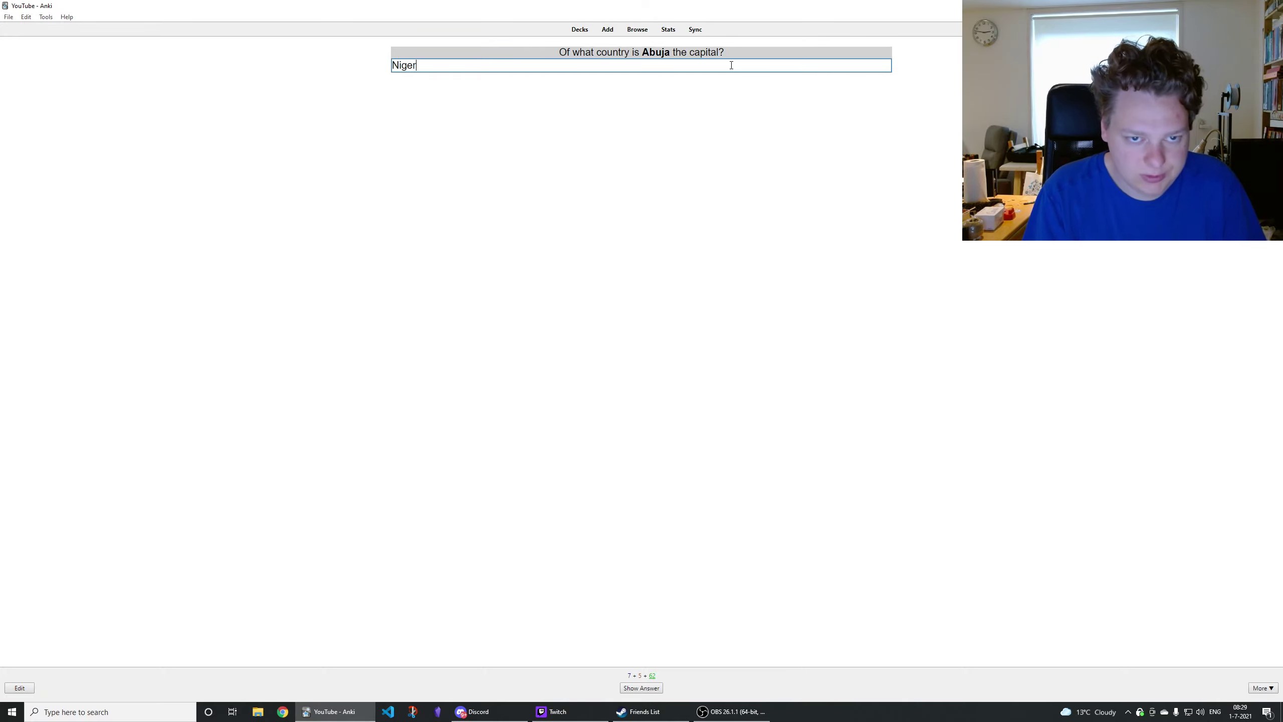
{"action": "key", "text": "Return"}
{"action": "key", "text": "Return"}
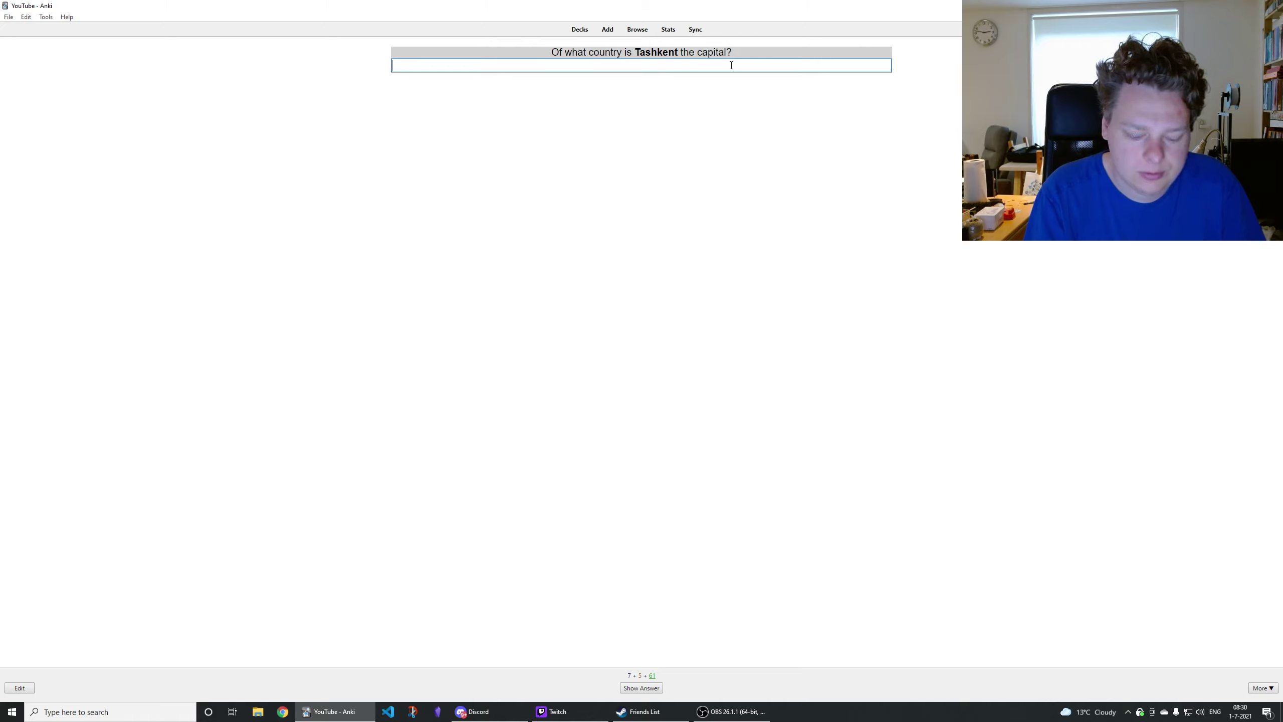
{"action": "type", "text": "ekistan"}
{"action": "key", "text": "Return"}
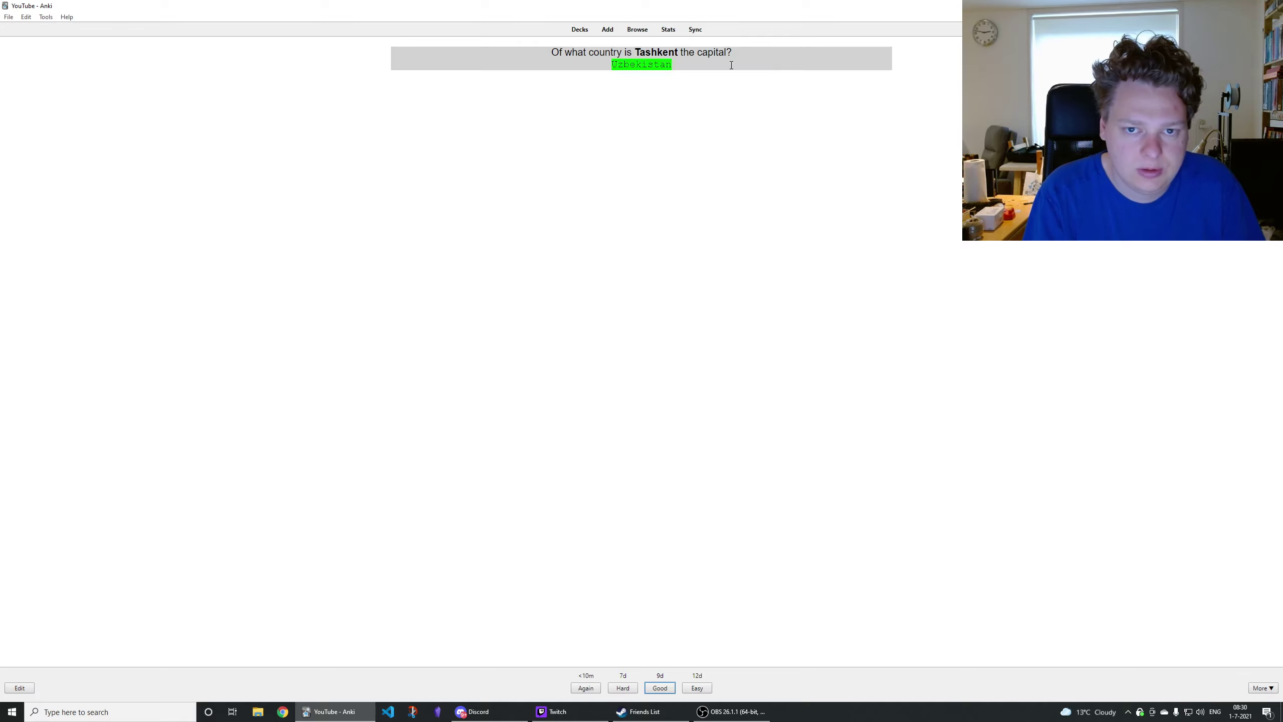
{"action": "key", "text": "Return"}
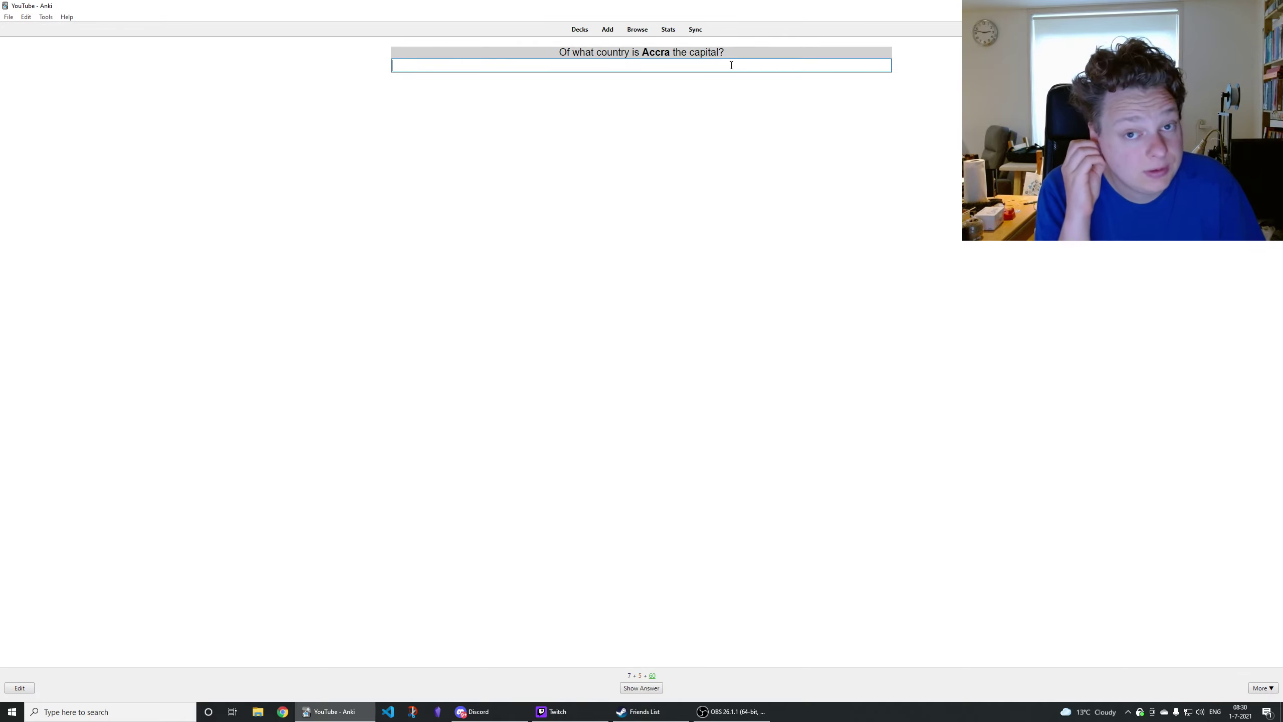
Answer Guinea and Sudan, then reveal the Slovenia flag card's answer
{"action": "type", "text": "Guinea"}
{"action": "key", "text": "Return"}
{"action": "key", "text": "Return"}
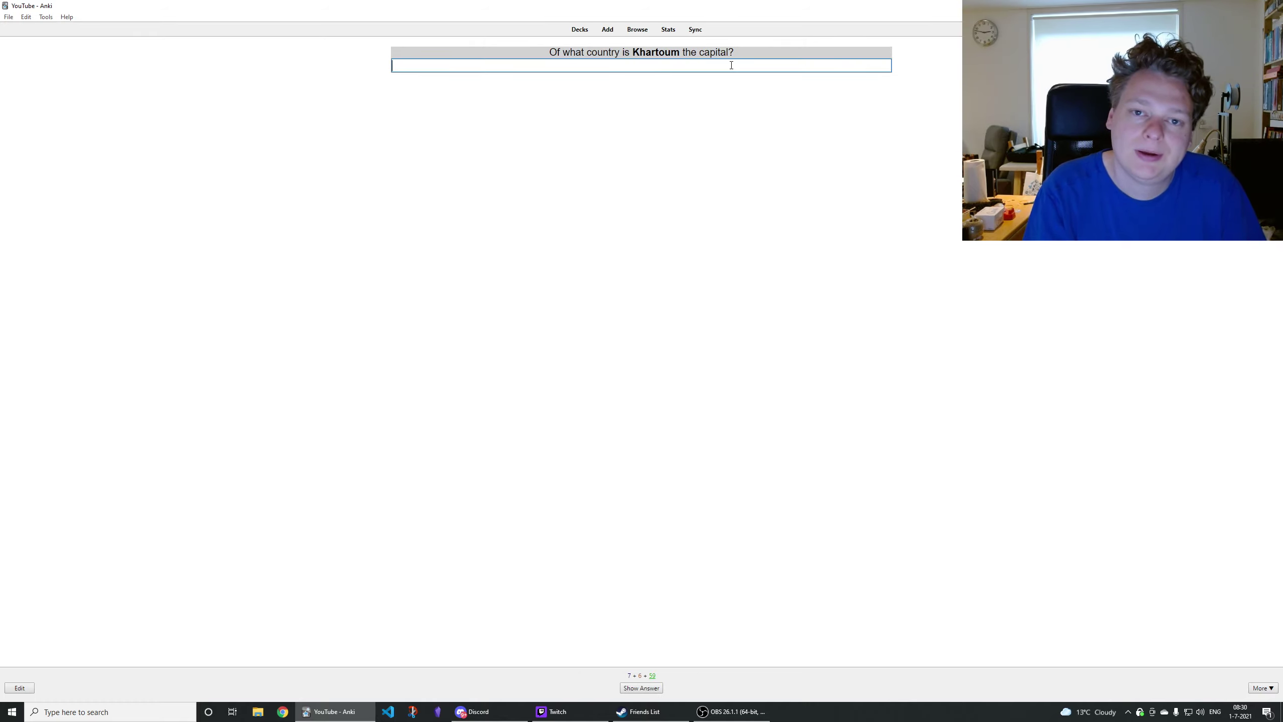
{"action": "type", "text": "Suda"}
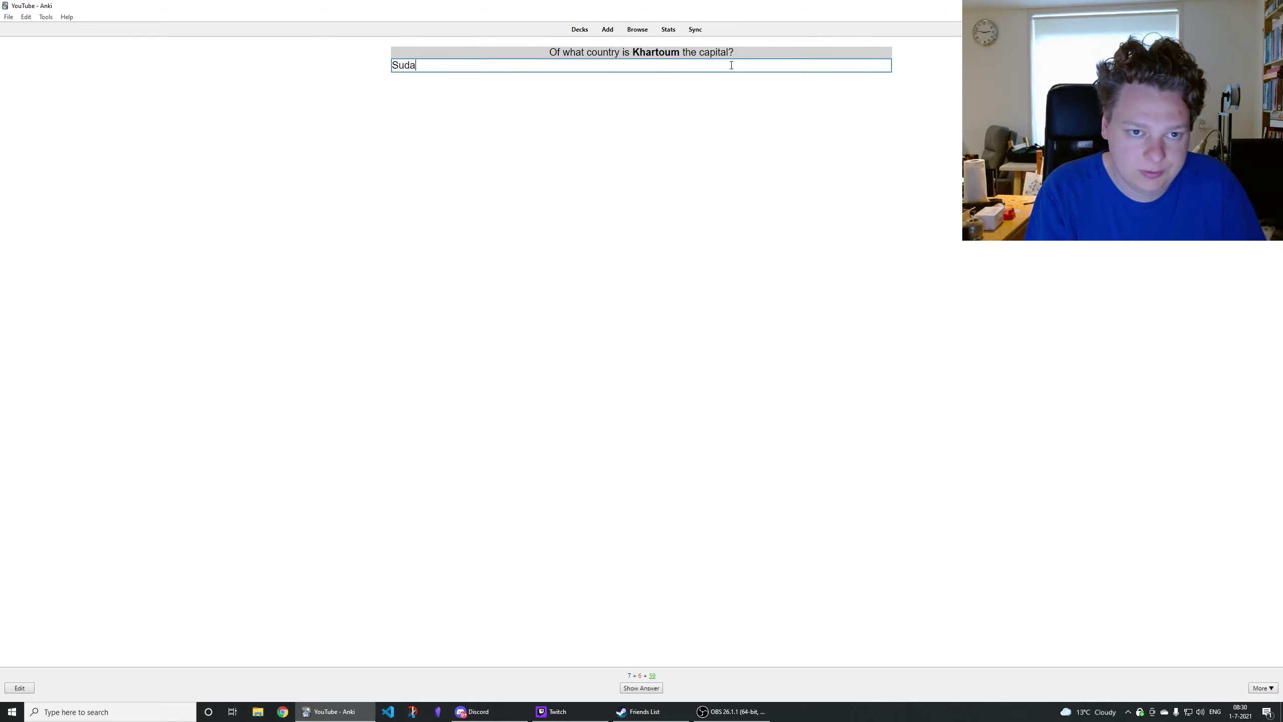
{"action": "type", "text": "n"}
{"action": "key", "text": "Return"}
{"action": "key", "text": "Return"}
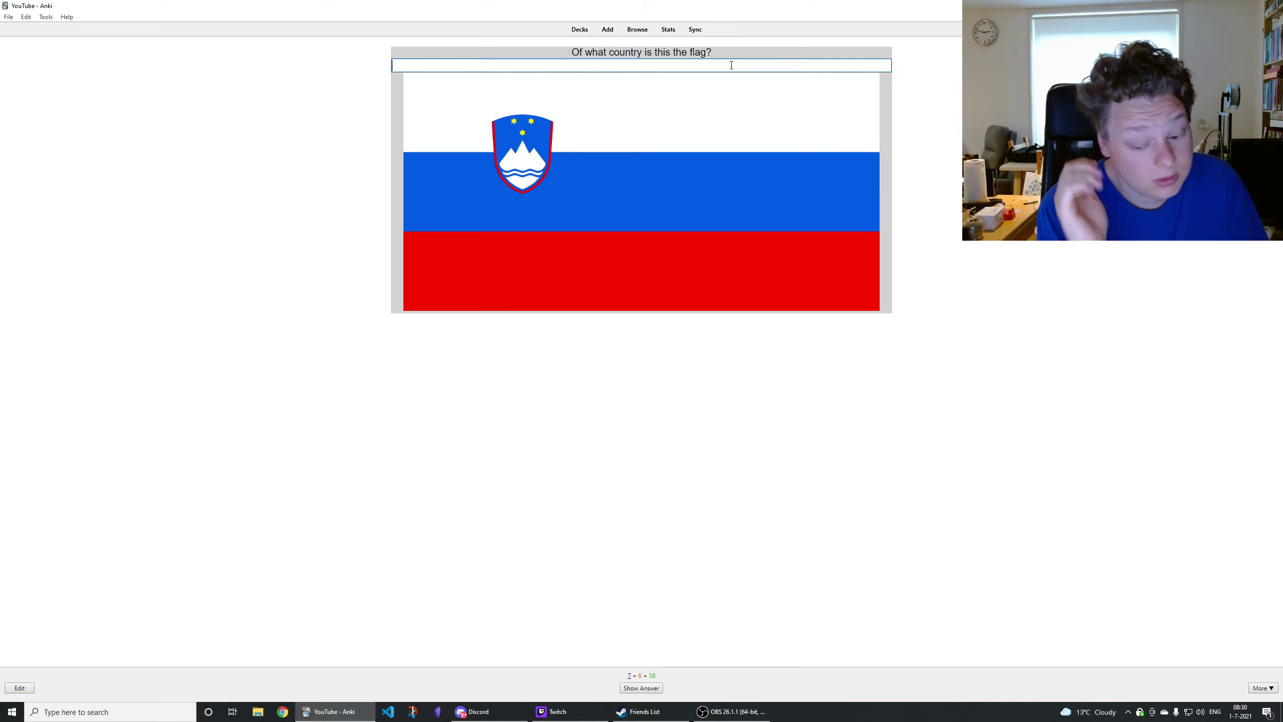
{"action": "key", "text": "Return"}
{"action": "key", "text": "Return"}
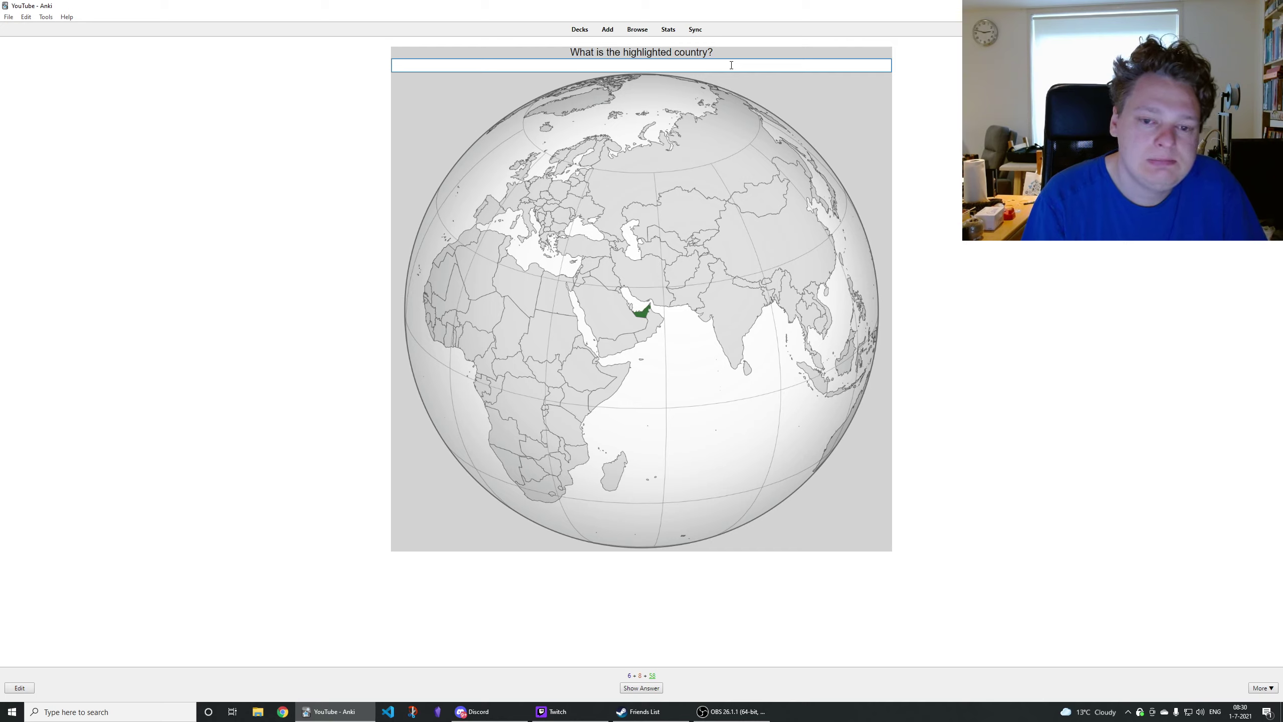
Answer the UAE map card with 'United Arab Emirates' and the Yemen flag card with 'Yemen'
{"action": "type", "text": "Untied"}
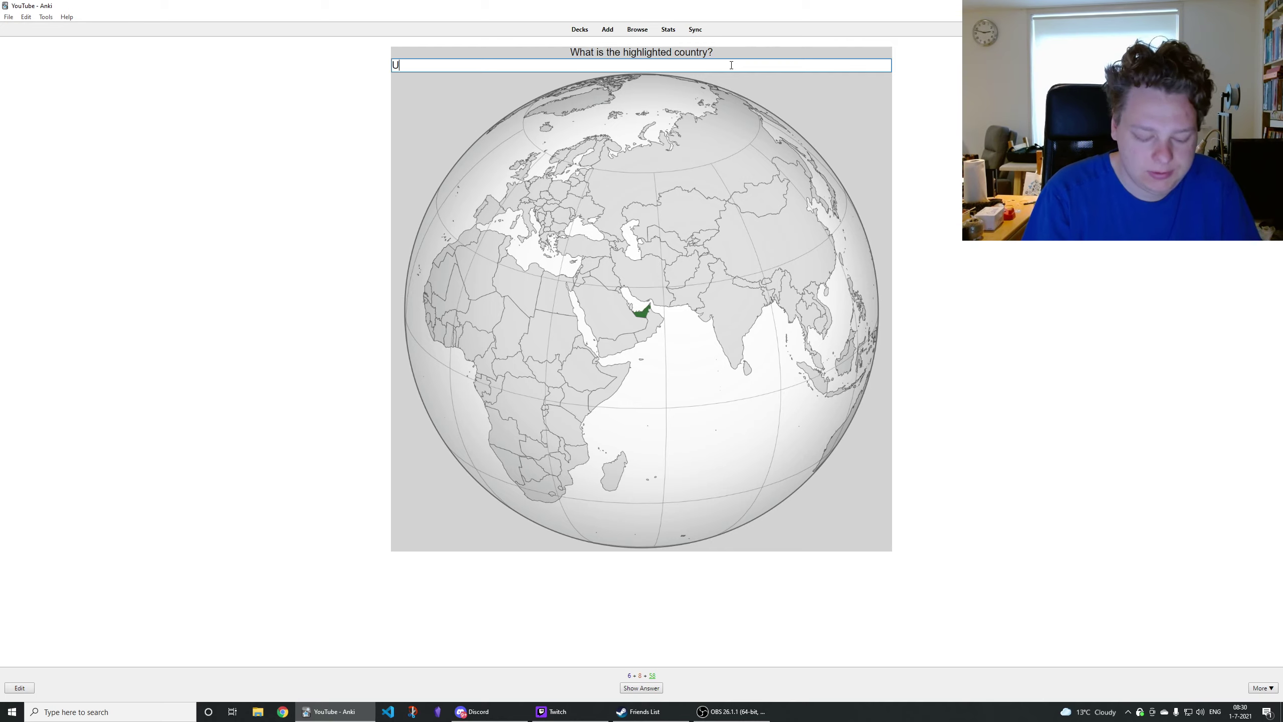
{"action": "key", "text": "BackSpace"}
{"action": "key", "text": "BackSpace"}
{"action": "key", "text": "BackSpace"}
{"action": "key", "text": "BackSpace"}
{"action": "key", "text": "BackSpace"}
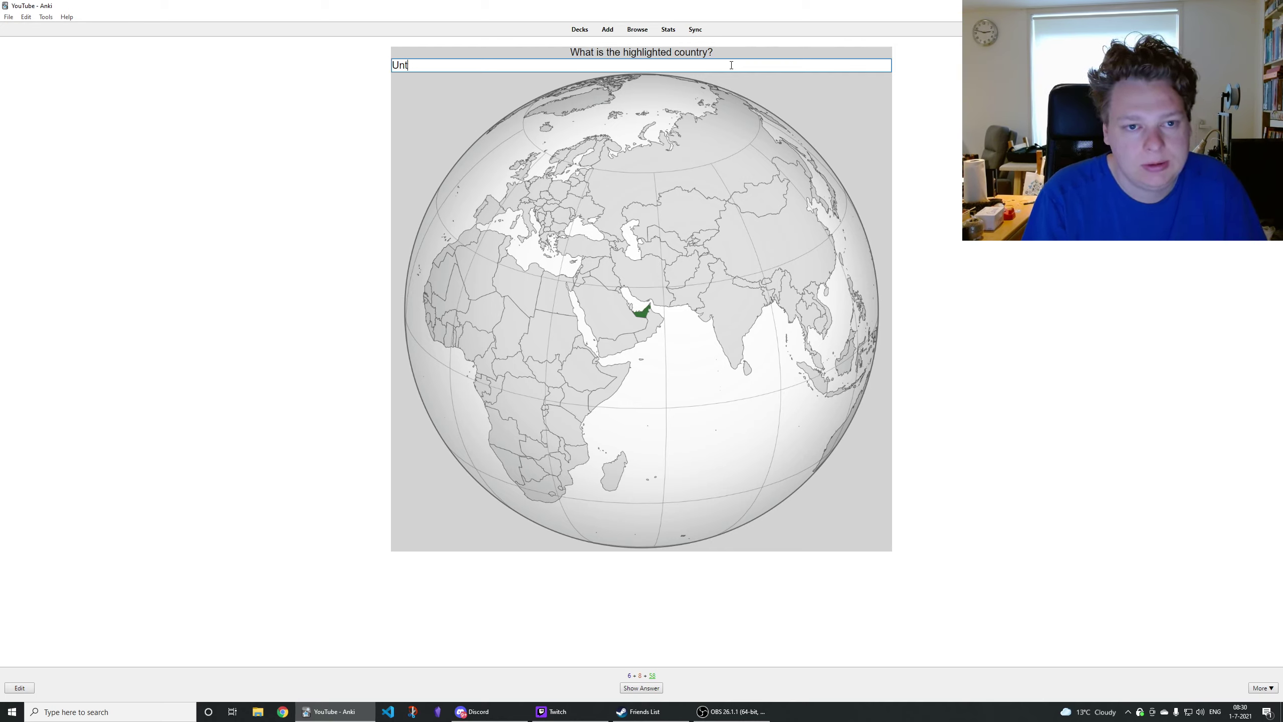
{"action": "type", "text": "ited "}
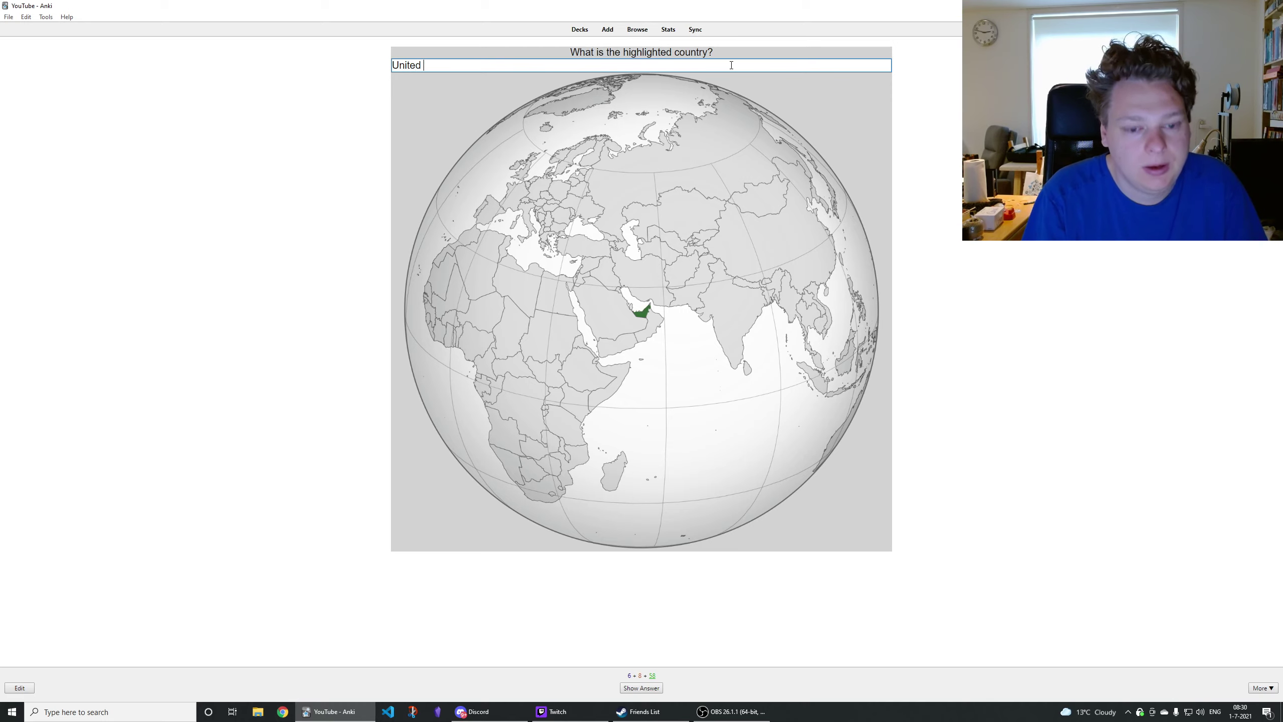
{"action": "type", "text": "Arab Emirates"}
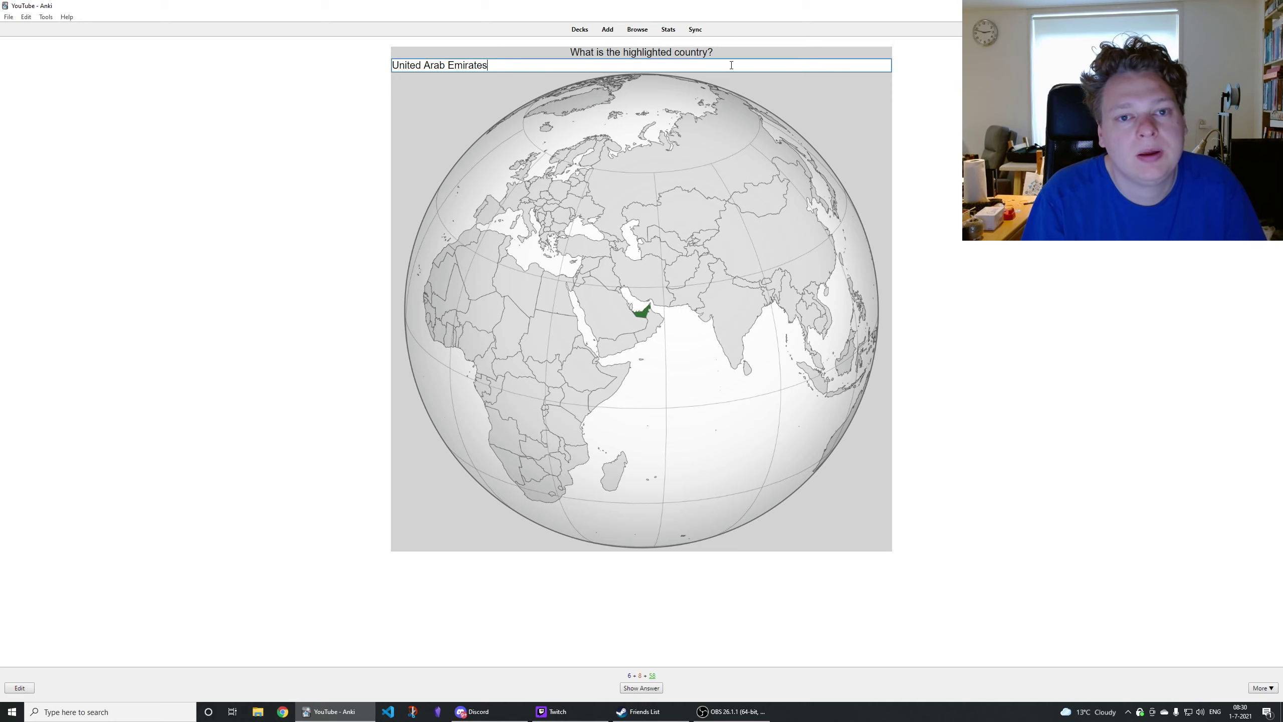
{"action": "key", "text": "Return"}
{"action": "key", "text": "Return"}
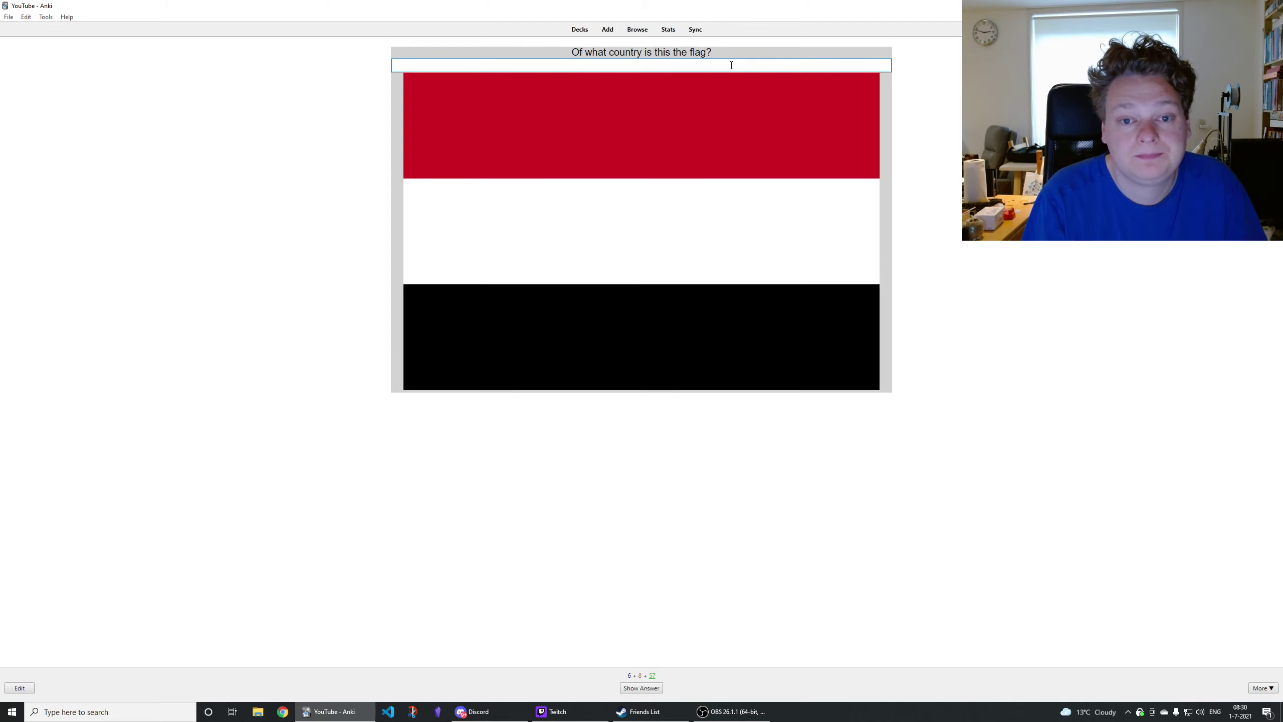
{"action": "type", "text": "Yemen"}
{"action": "key", "text": "Return"}
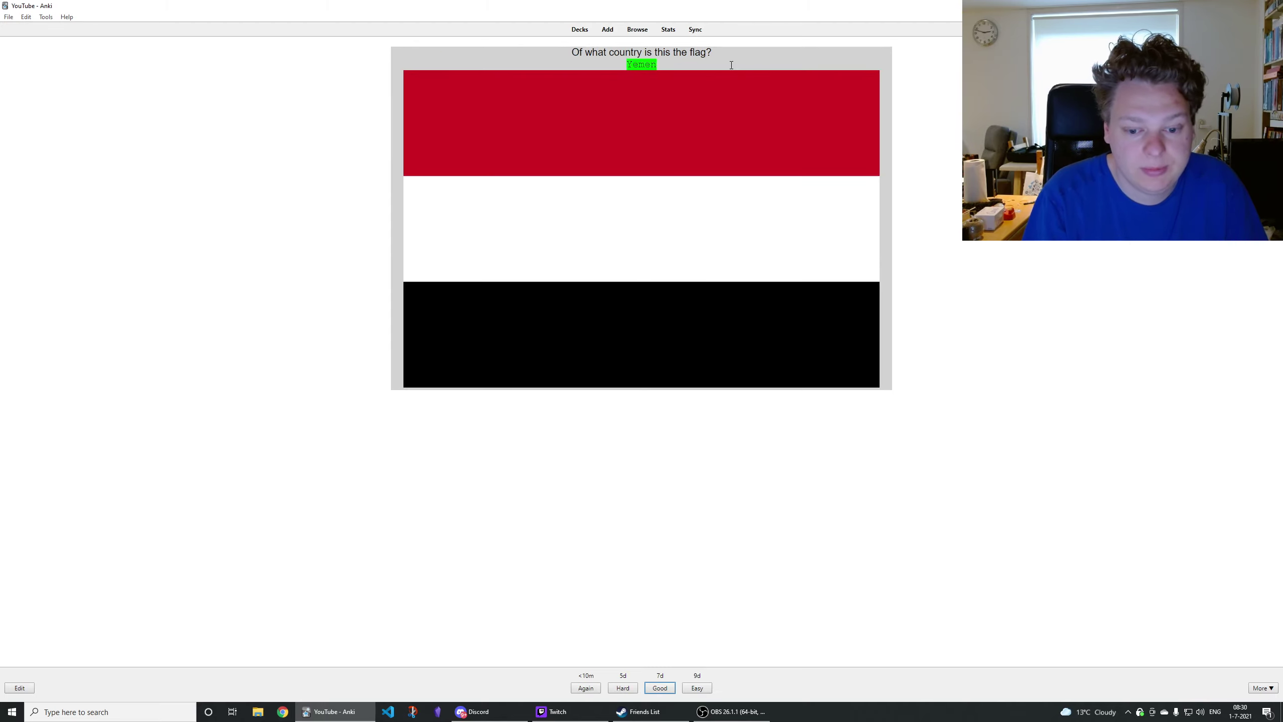
{"action": "key", "text": "Return"}
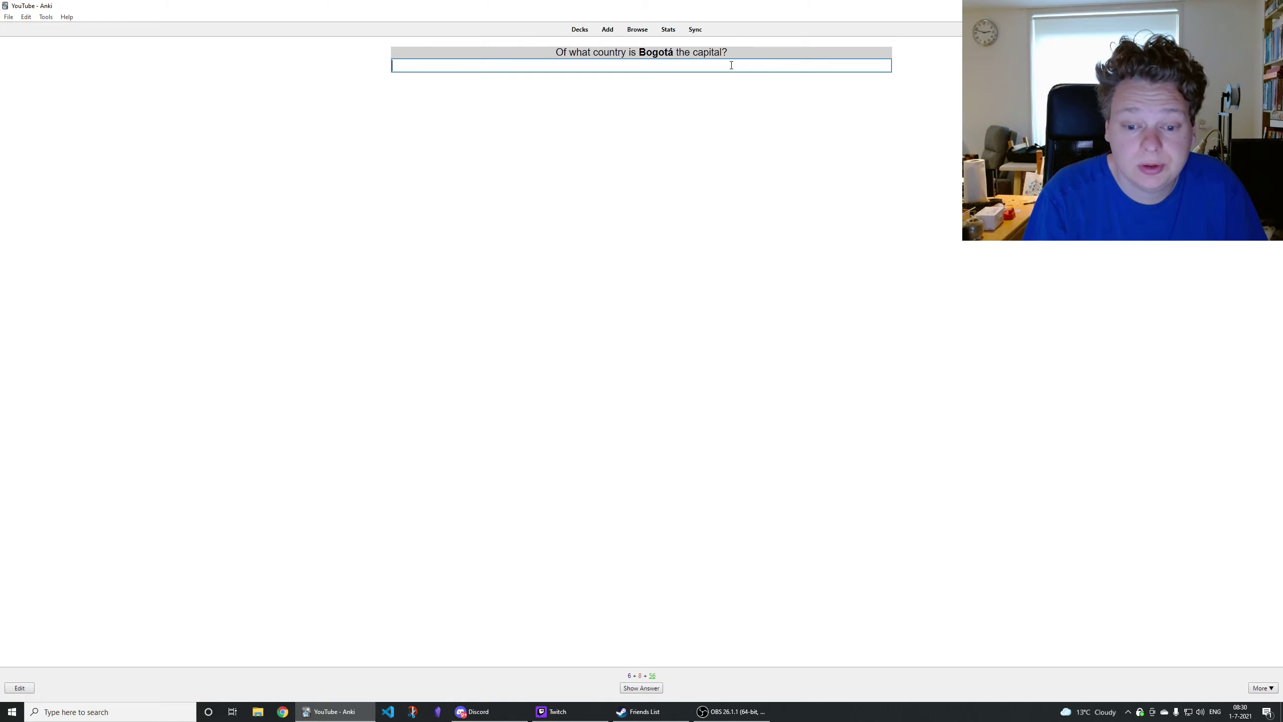
Answer Bogotá's card with 'Colombia', then reveal the forgotten Serbia card and rate it Again
{"action": "type", "text": "COlombia"}
{"action": "key", "text": "Return"}
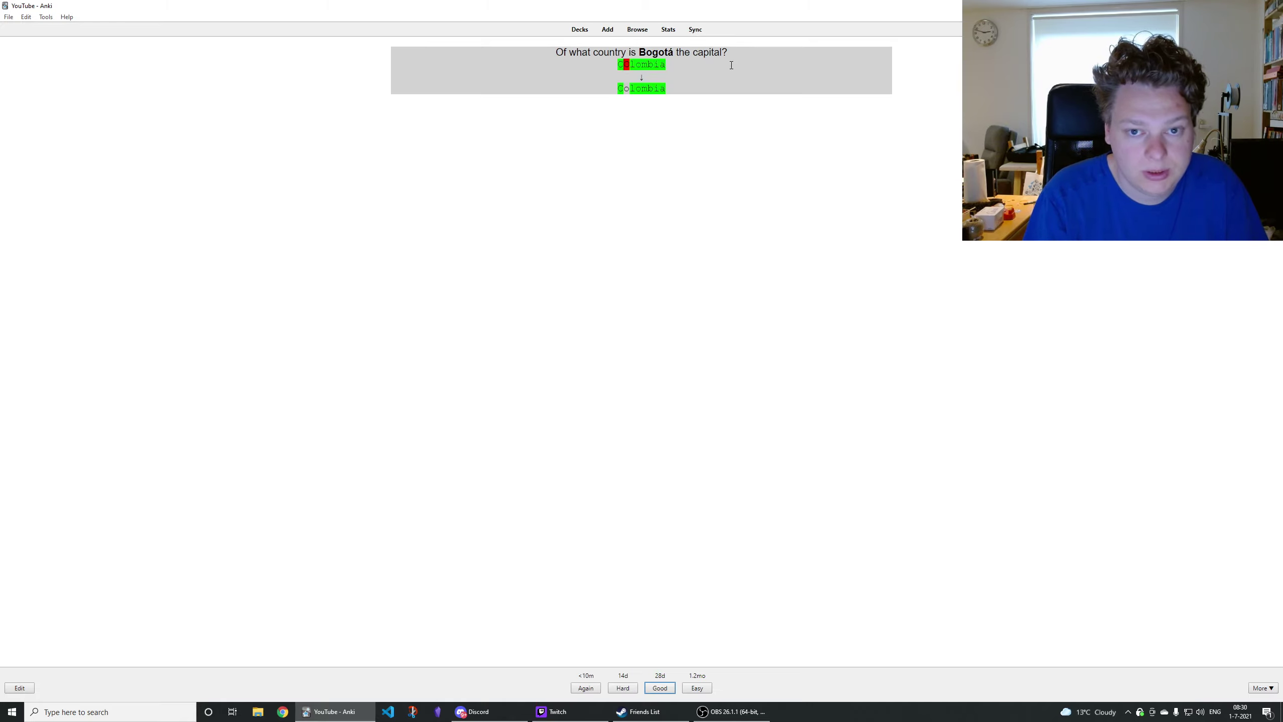
{"action": "key", "text": "Return"}
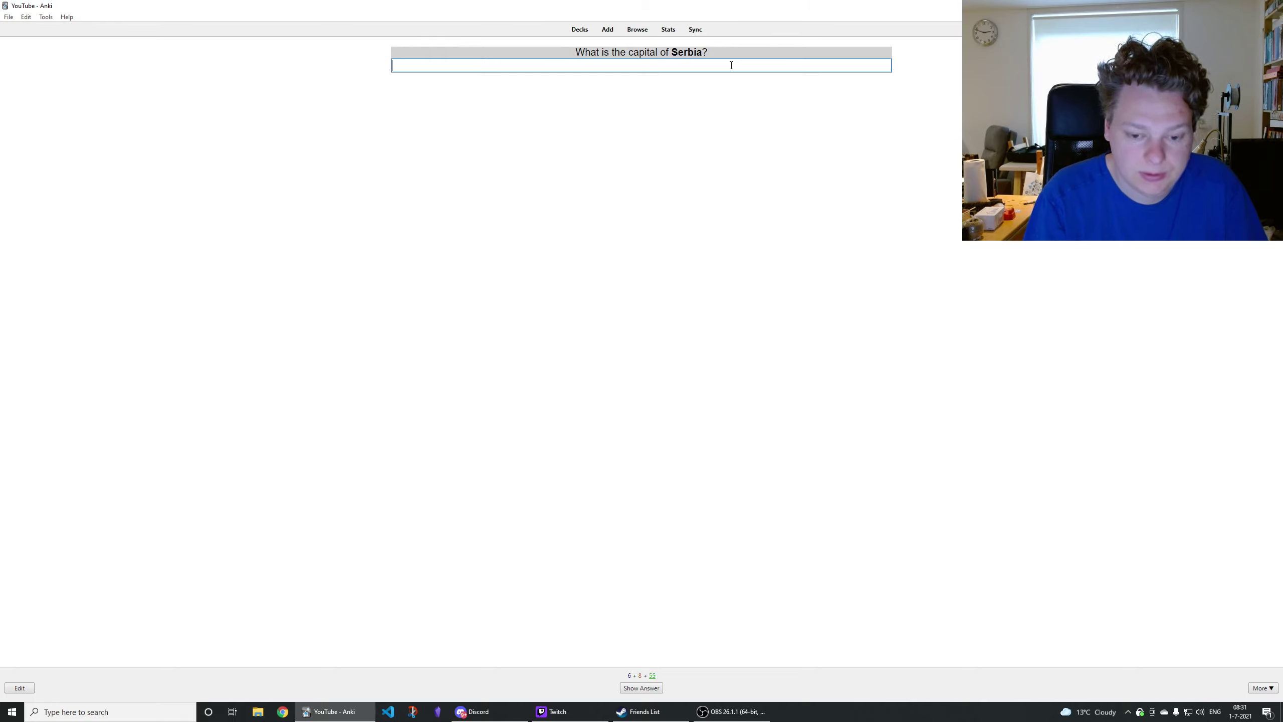
{"action": "key", "text": "Return"}
{"action": "key", "text": "1"}
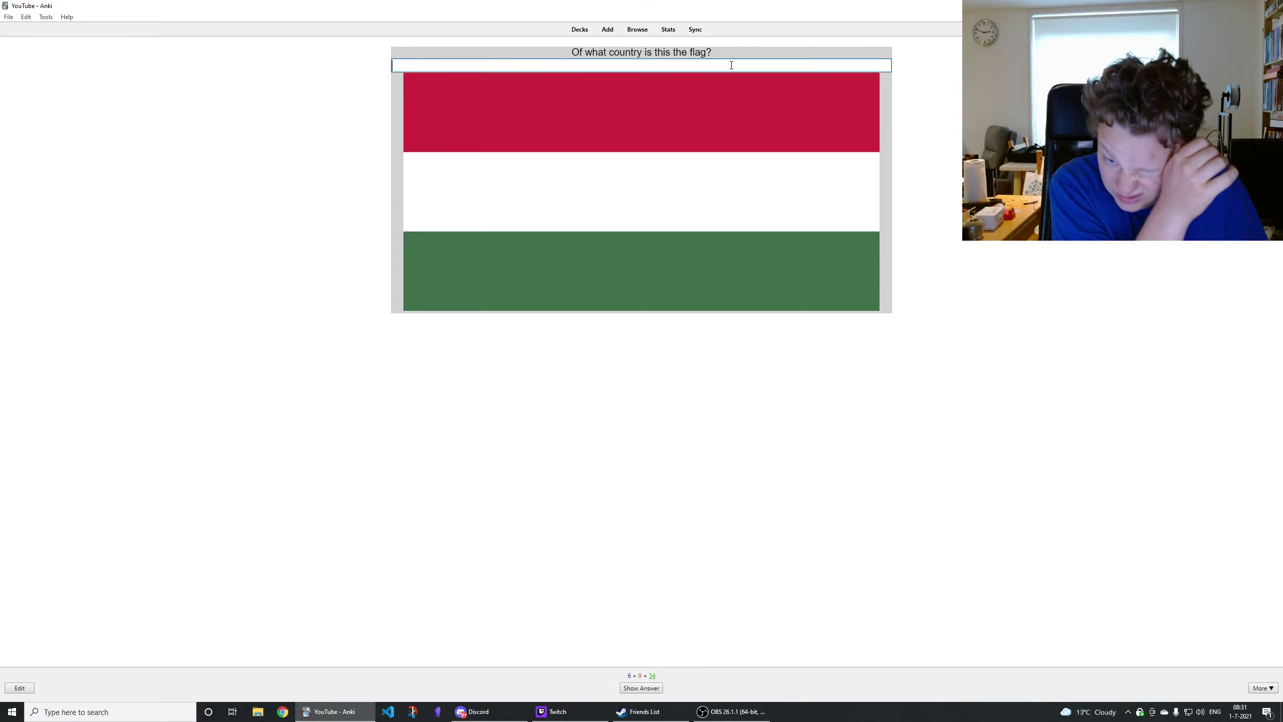
Answer the Hungary flag correctly, then answer the Palestine flag with 'Sudan' and rate it Again
{"action": "type", "text": "Hungary"}
{"action": "key", "text": "Return"}
{"action": "key", "text": "3"}
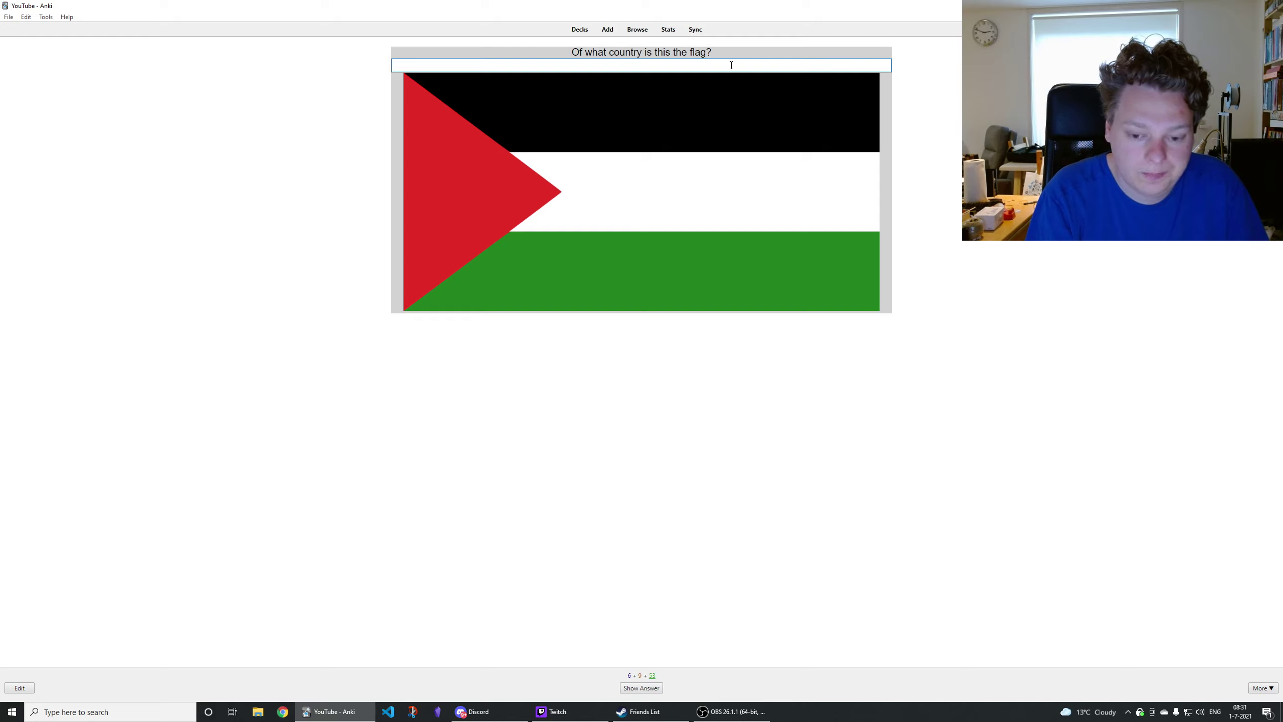
{"action": "type", "text": "Sudan"}
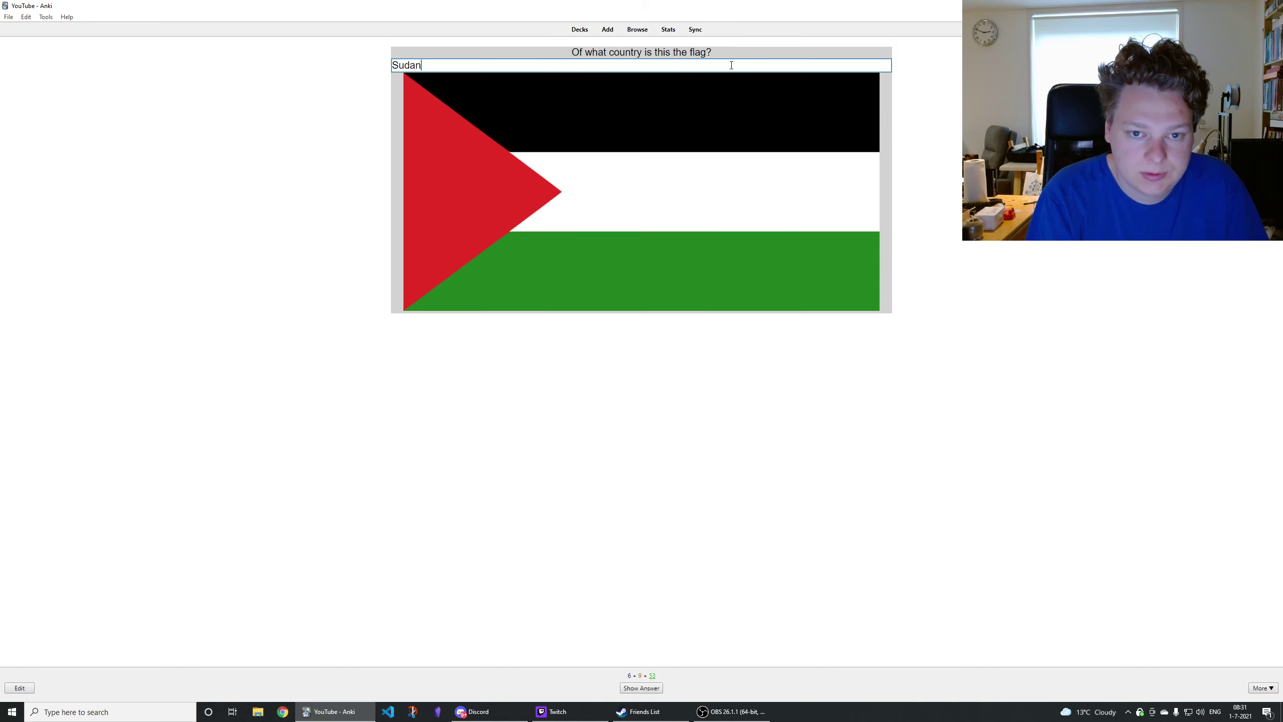
{"action": "key", "text": "Return"}
{"action": "key", "text": "1"}
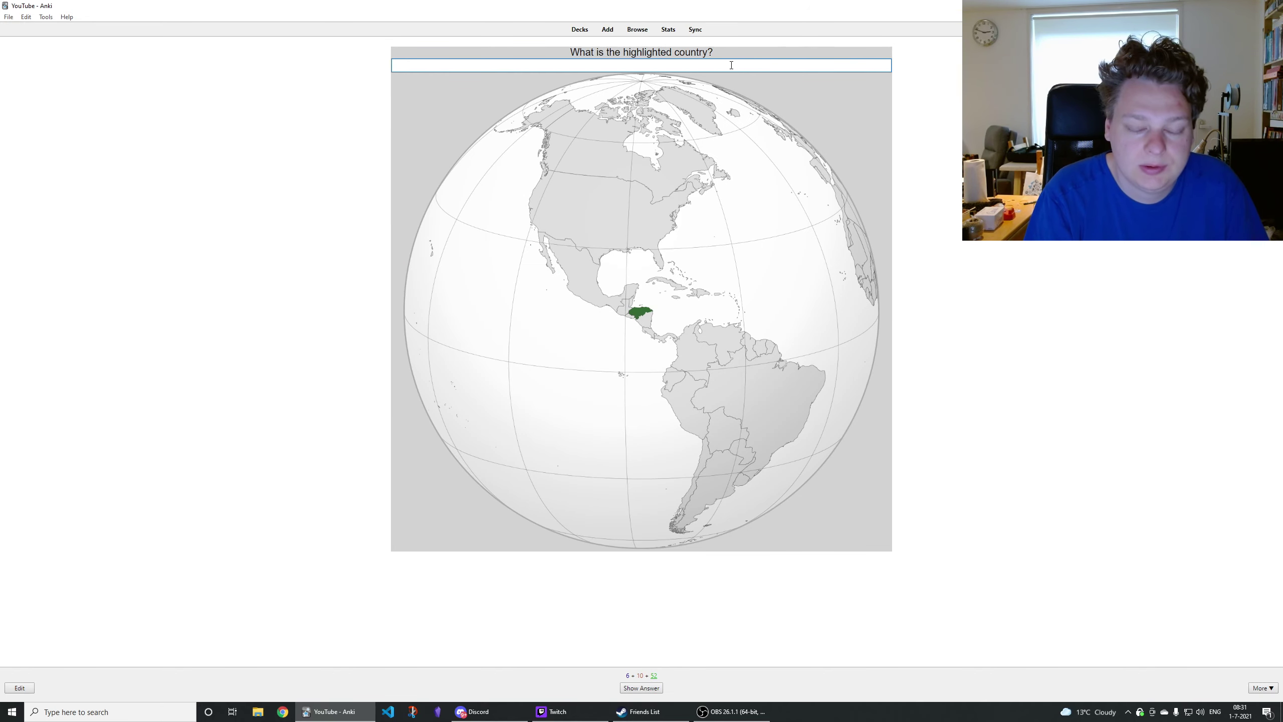
Answer the Honduras map card and the Kampala capital card with 'Uganda', rating it Good
{"action": "type", "text": "Honduras"}
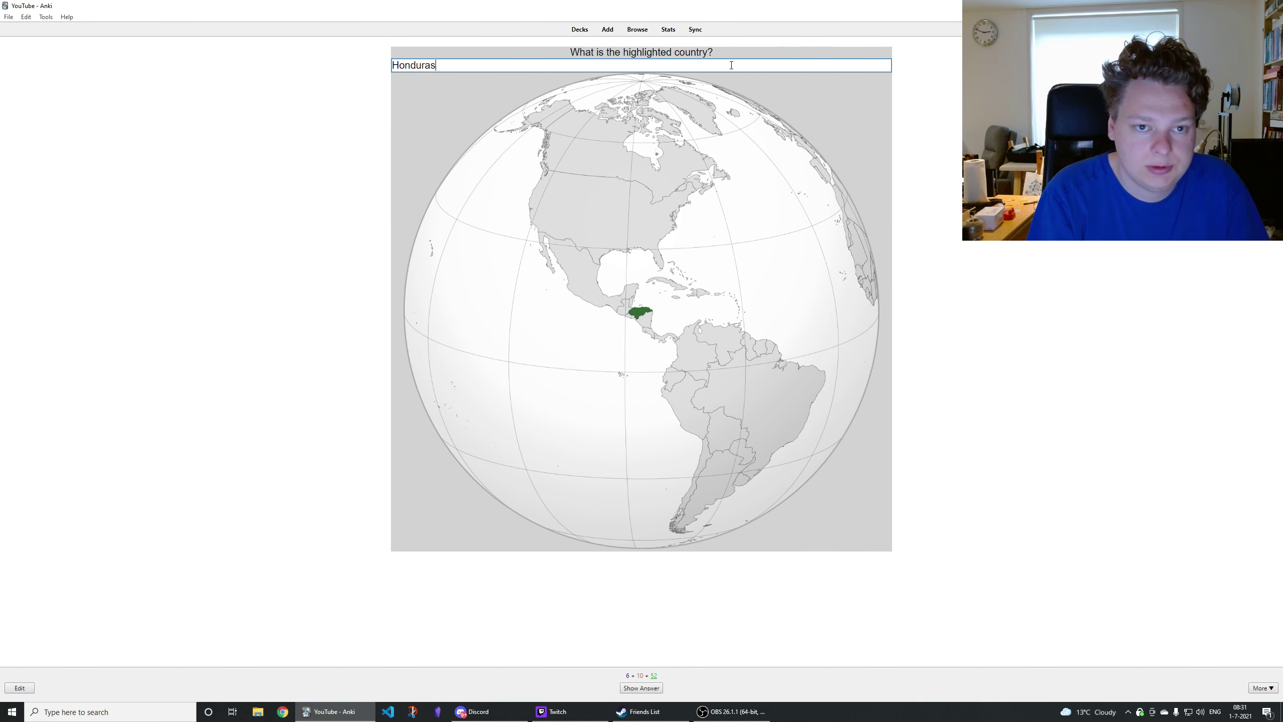
{"action": "key", "text": "Return"}
{"action": "key", "text": "Return"}
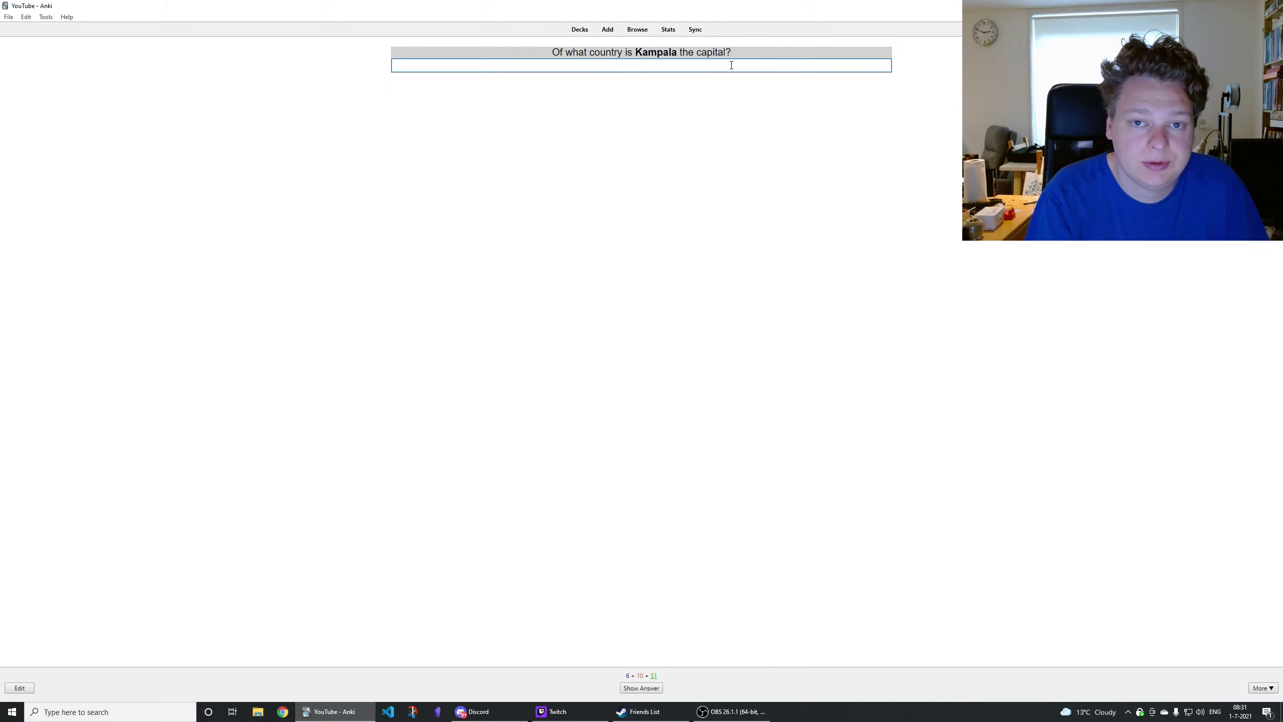
{"action": "type", "text": "Uganda"}
{"action": "key", "text": "Return"}
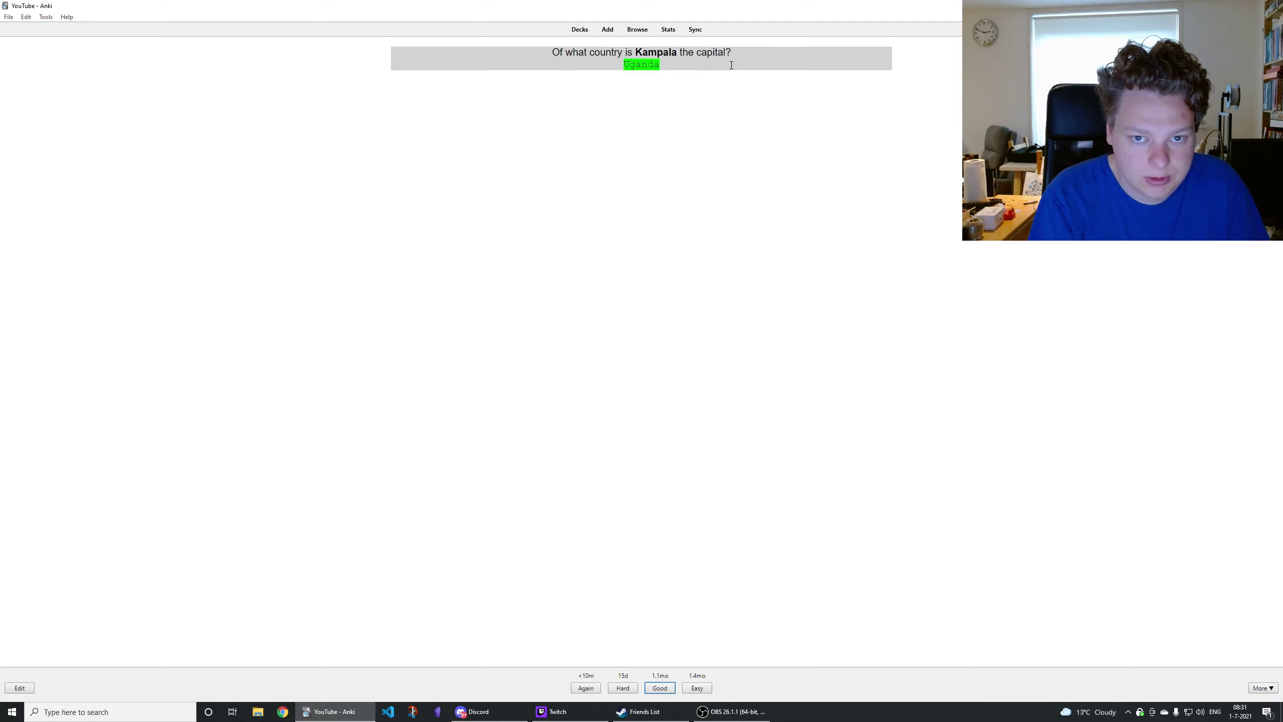
{"action": "key", "text": "Return"}
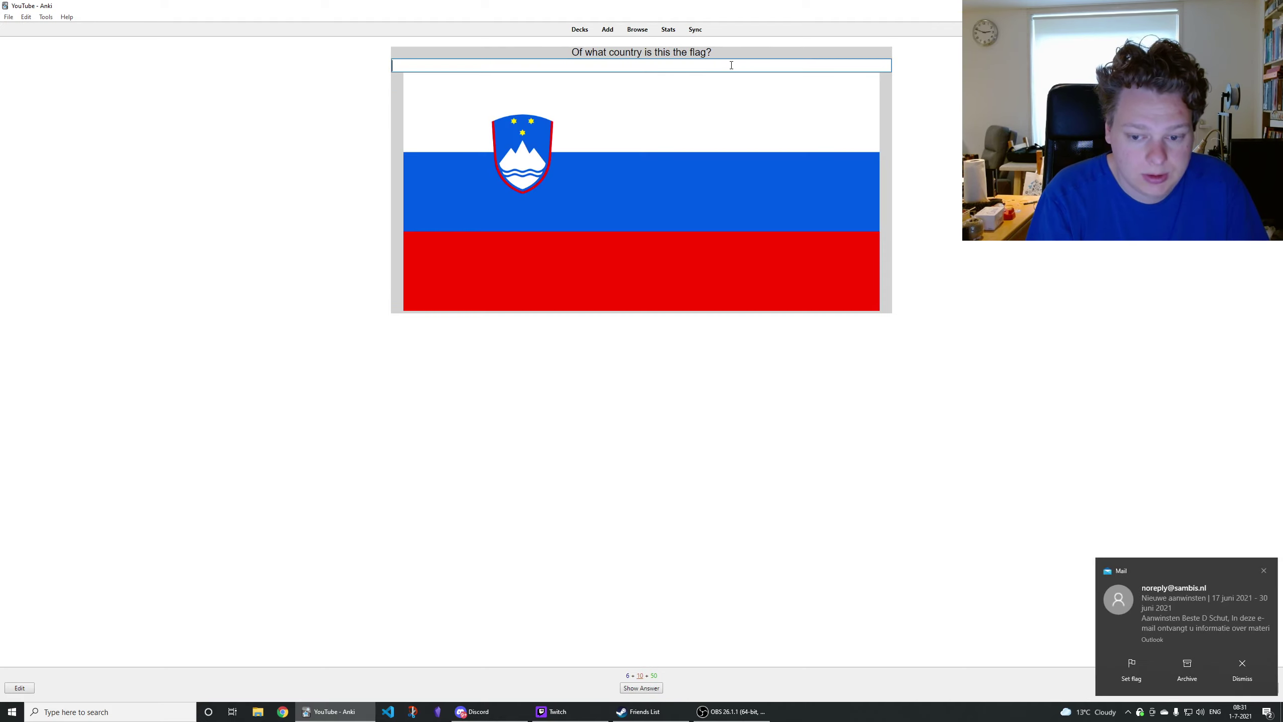
Dismiss the Mail notification, get past the Slovenia flag card, and answer the next flag with 'Poland'
{"action": "left_click", "coordinate": [1261, 570]}
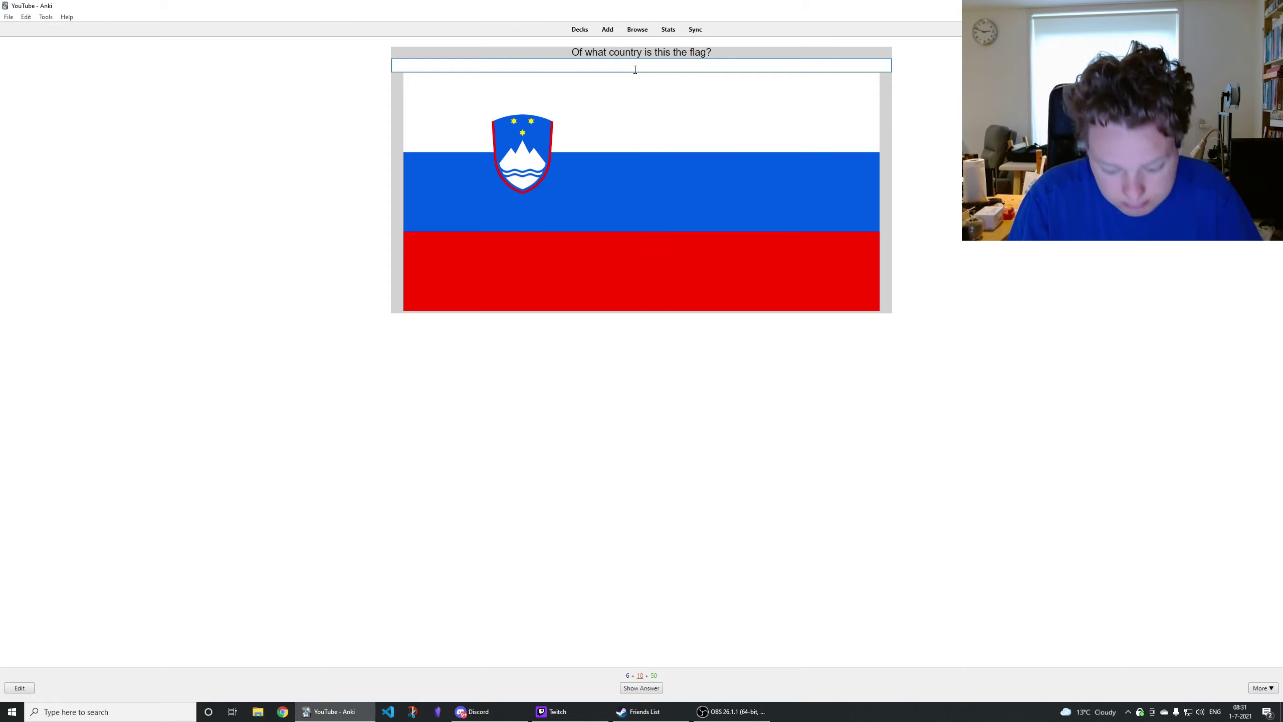
{"action": "key", "text": "Return"}
{"action": "key", "text": "Return"}
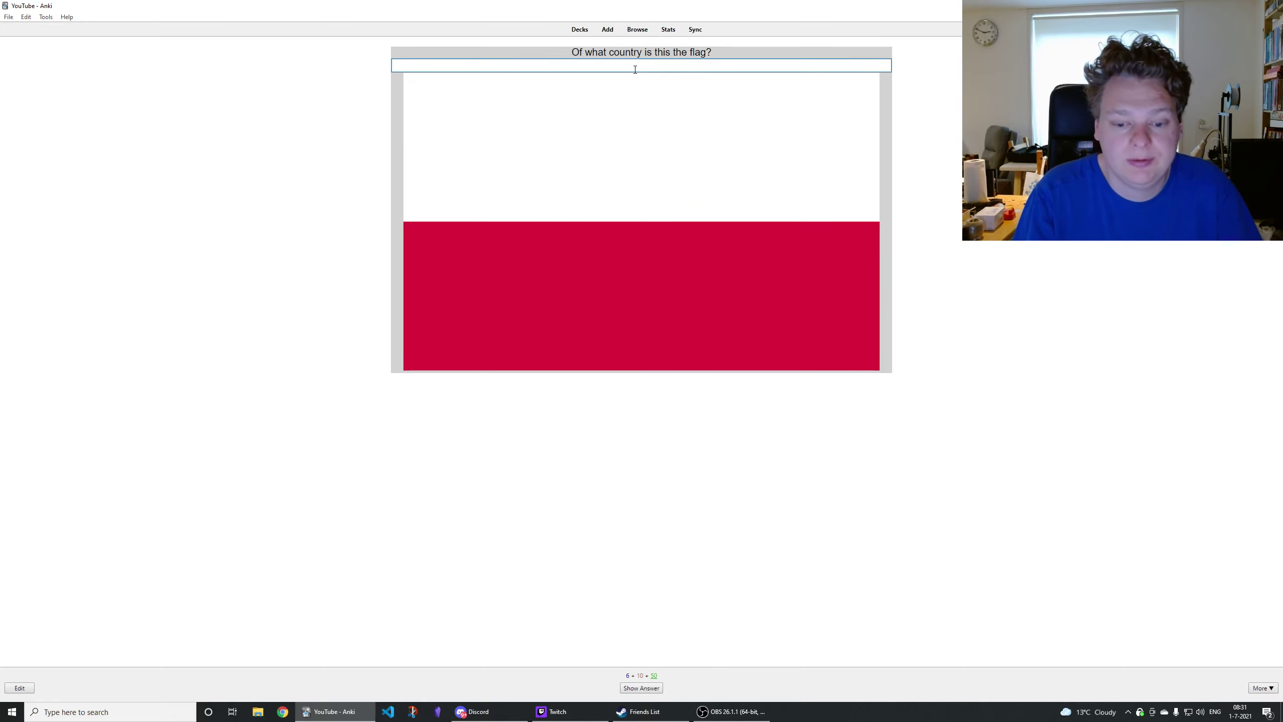
{"action": "type", "text": "Poland"}
{"action": "key", "text": "Return"}
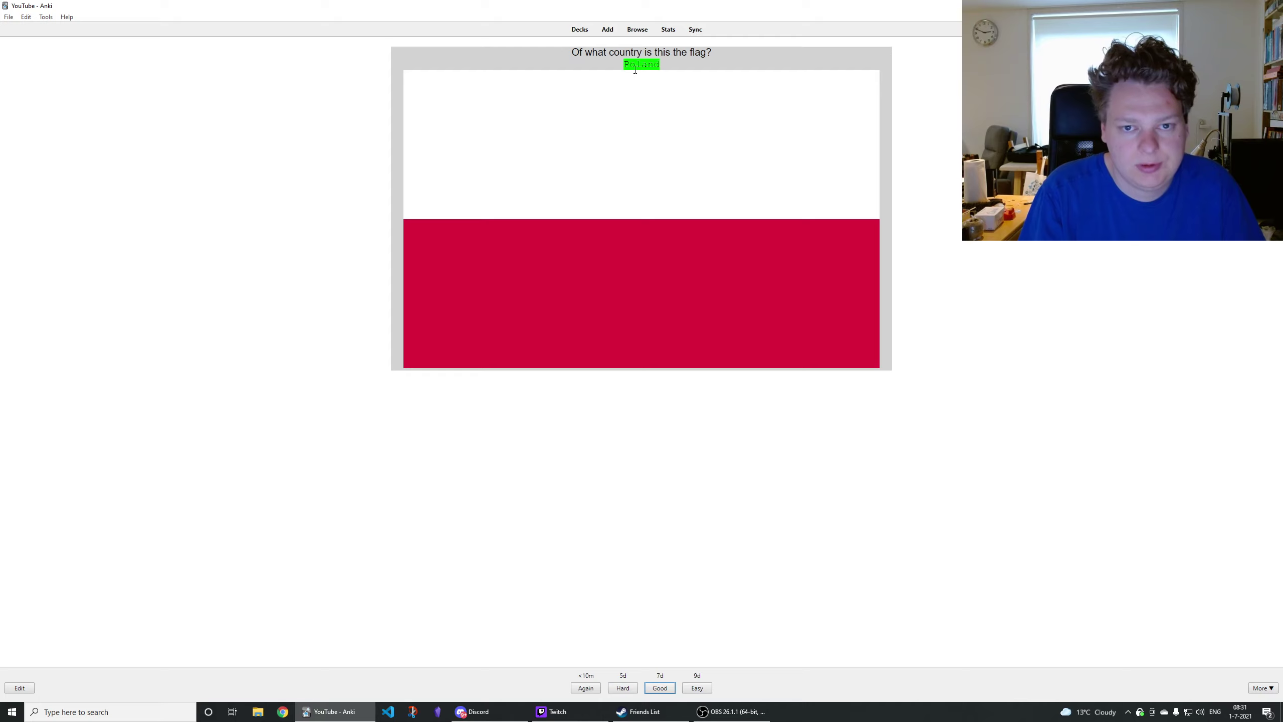
{"action": "key", "text": "Return"}
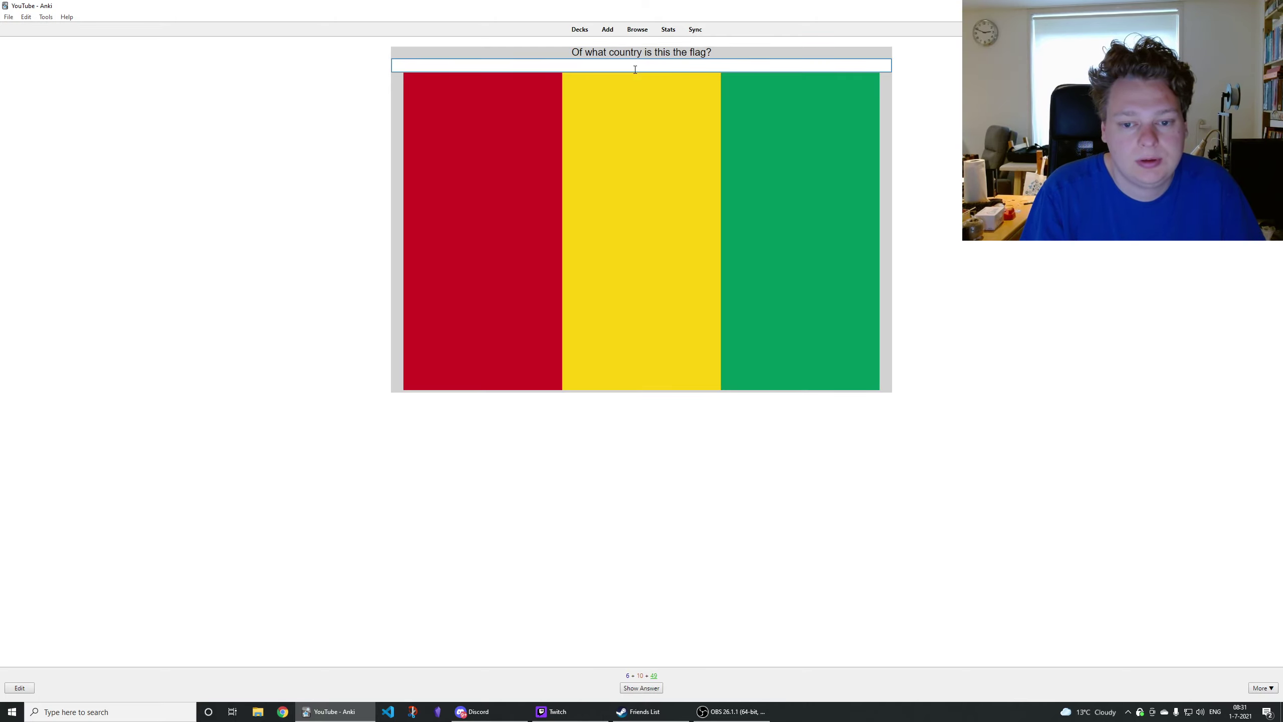
Answer the Guinea flag card and rate it Good
{"action": "type", "text": "Guin"}
{"action": "type", "text": "ea"}
{"action": "key", "text": "Return"}
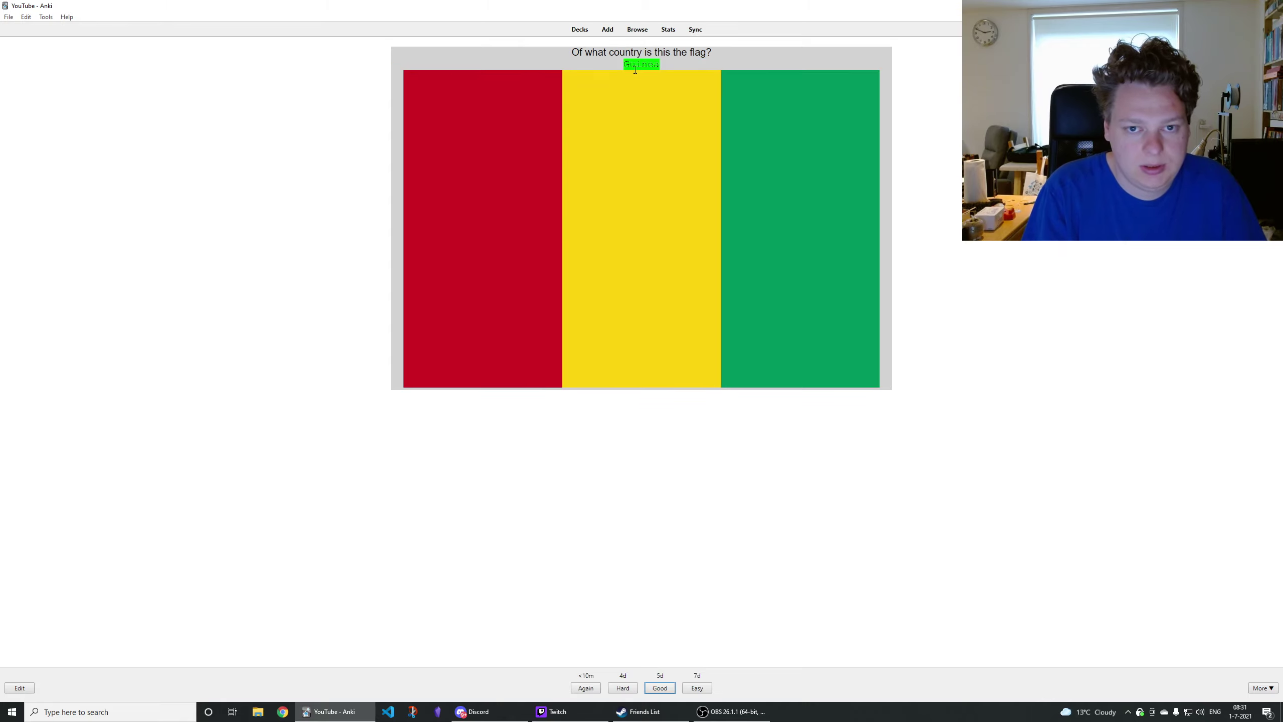
{"action": "key", "text": "Return"}
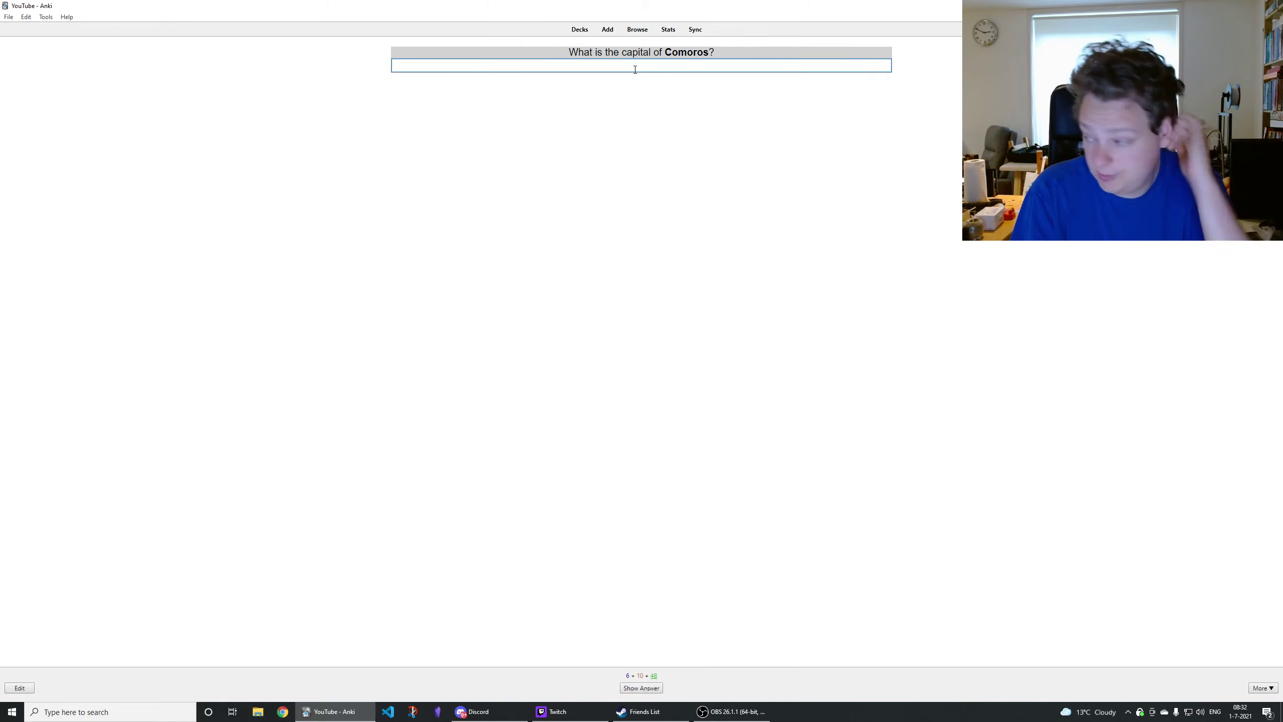
Answer Comoros' capital card with 'Solomon Islands', rate it Again, then answer 'Gaborone' for Botswana
{"action": "type", "text": "S"}
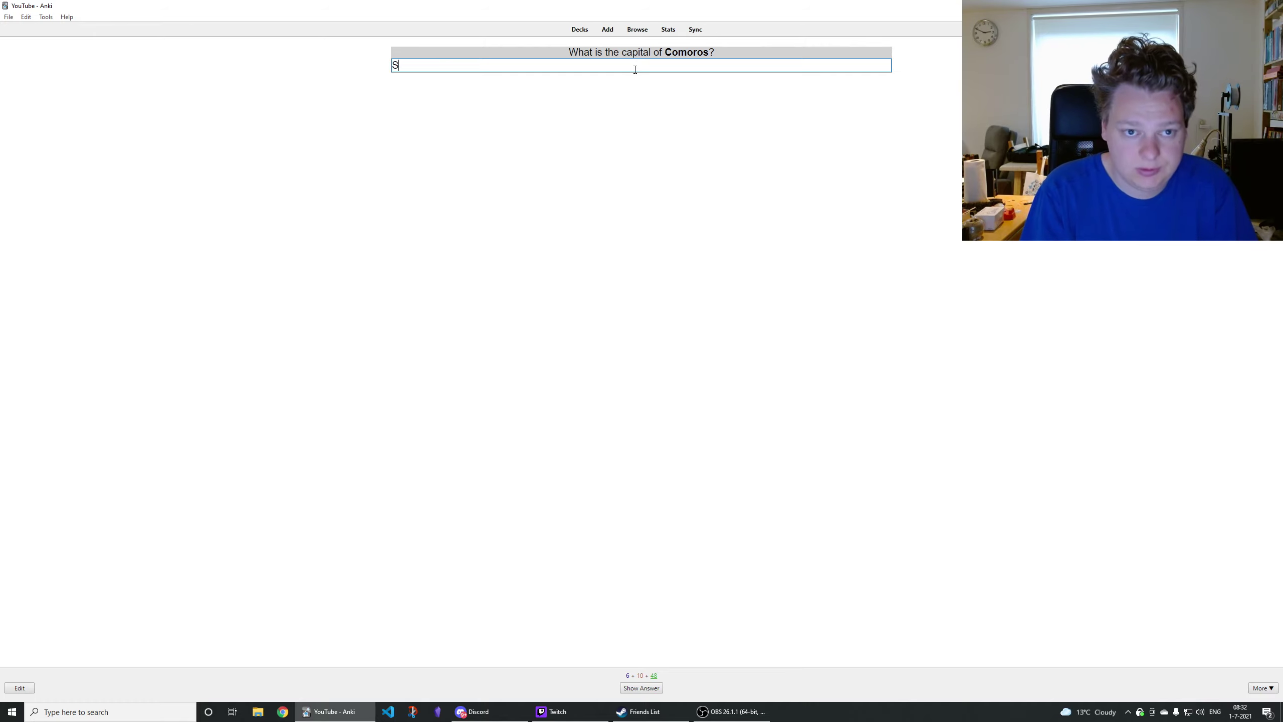
{"action": "type", "text": "olomon Islands"}
{"action": "key", "text": "Return"}
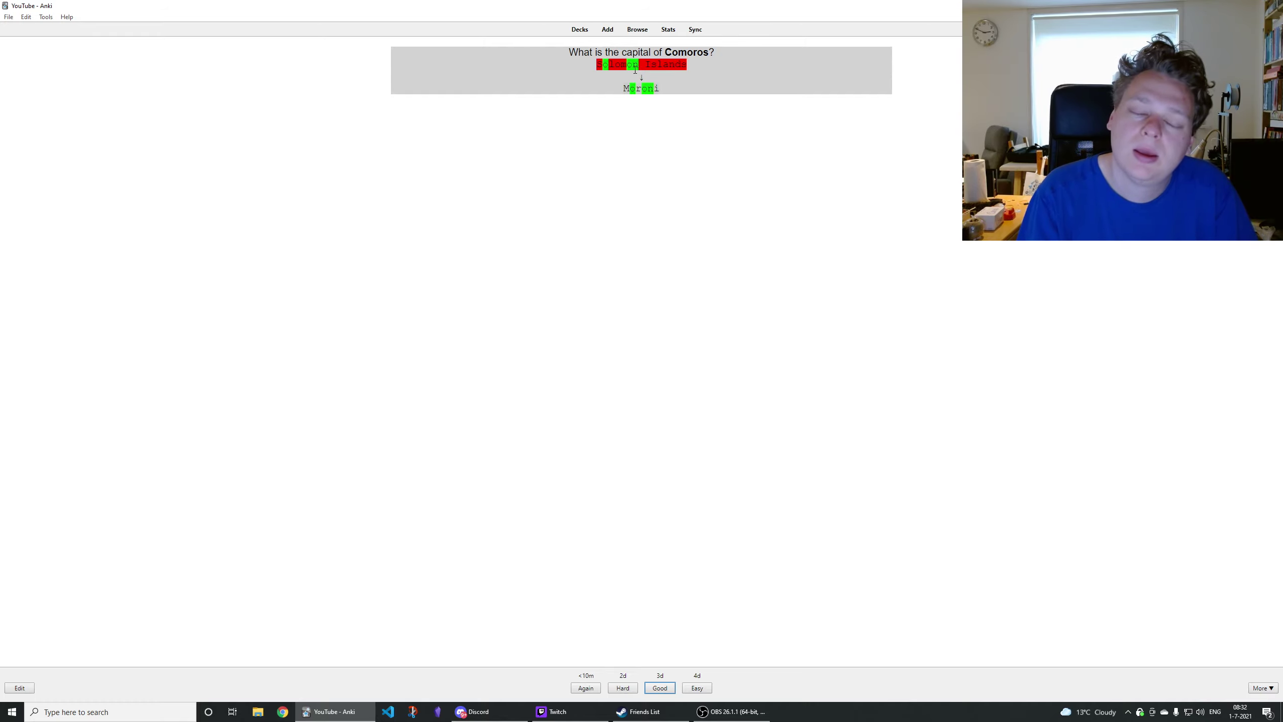
{"action": "key", "text": "1"}
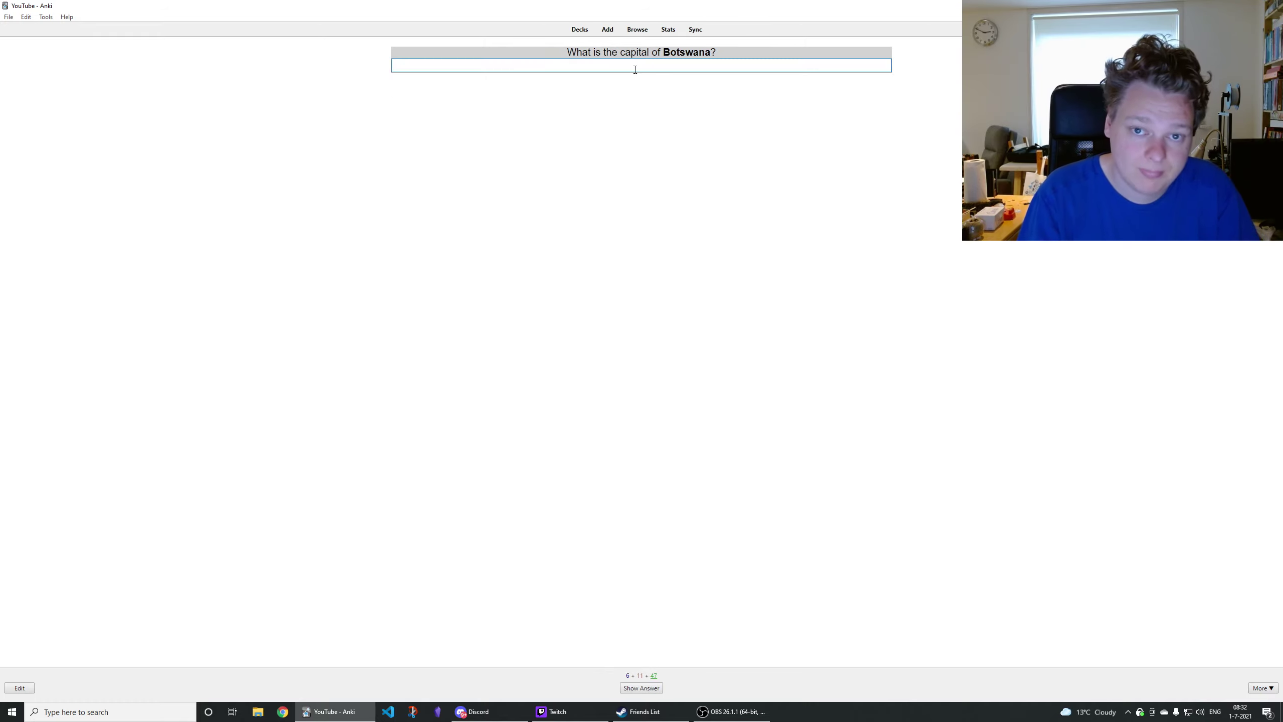
{"action": "type", "text": "Gaborone"}
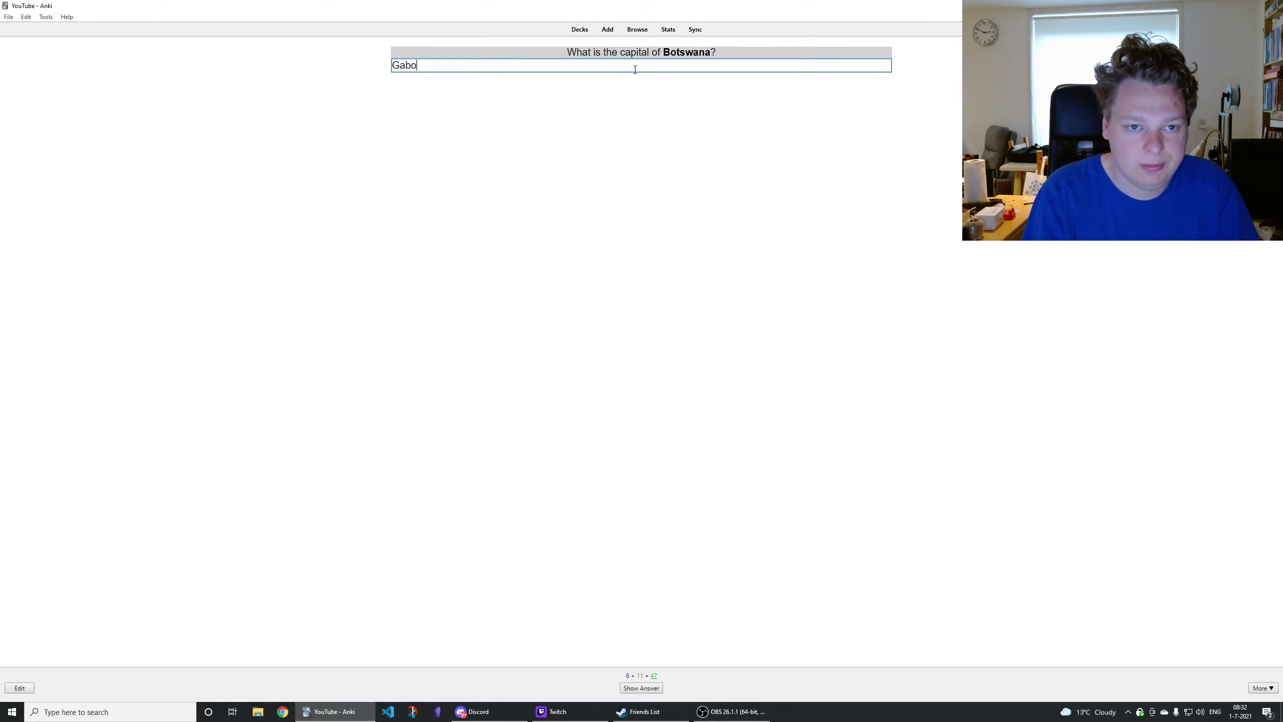
{"action": "key", "text": "Return"}
{"action": "key", "text": "Return"}
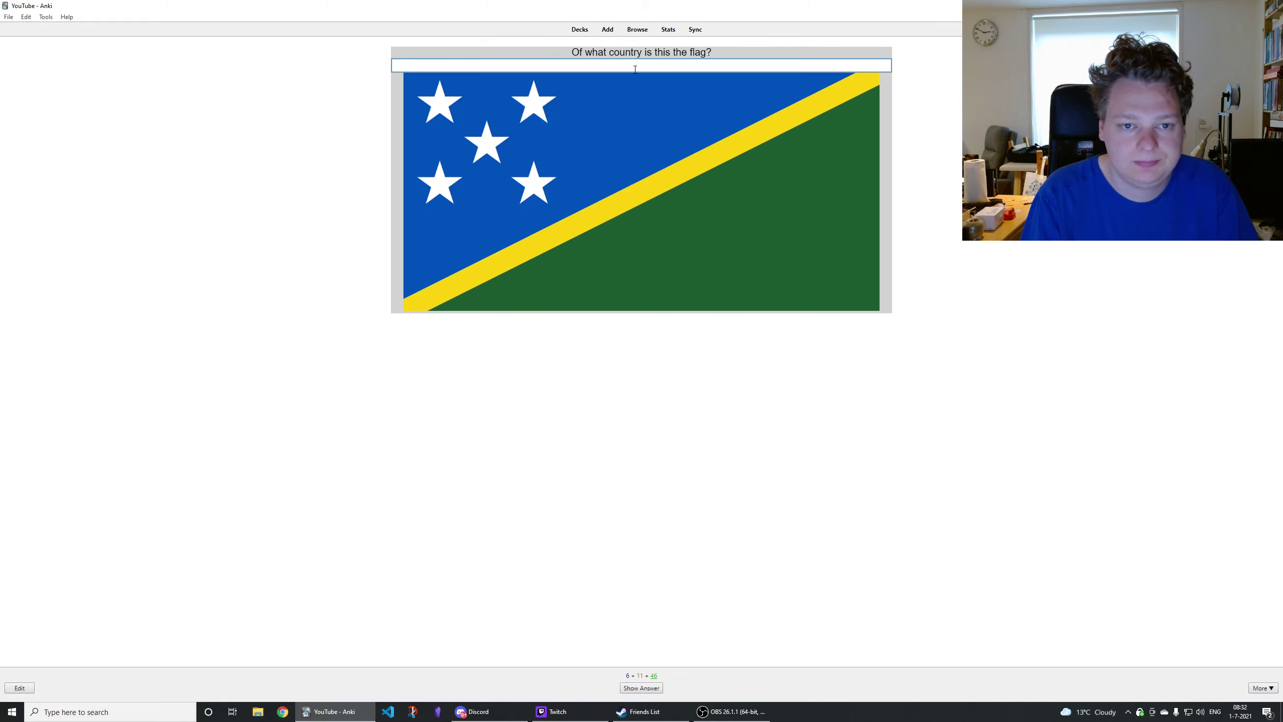
Answer the Solomon Islands flag card and the Uruguay capital card with 'Montevideo'
{"action": "type", "text": "Solomon "}
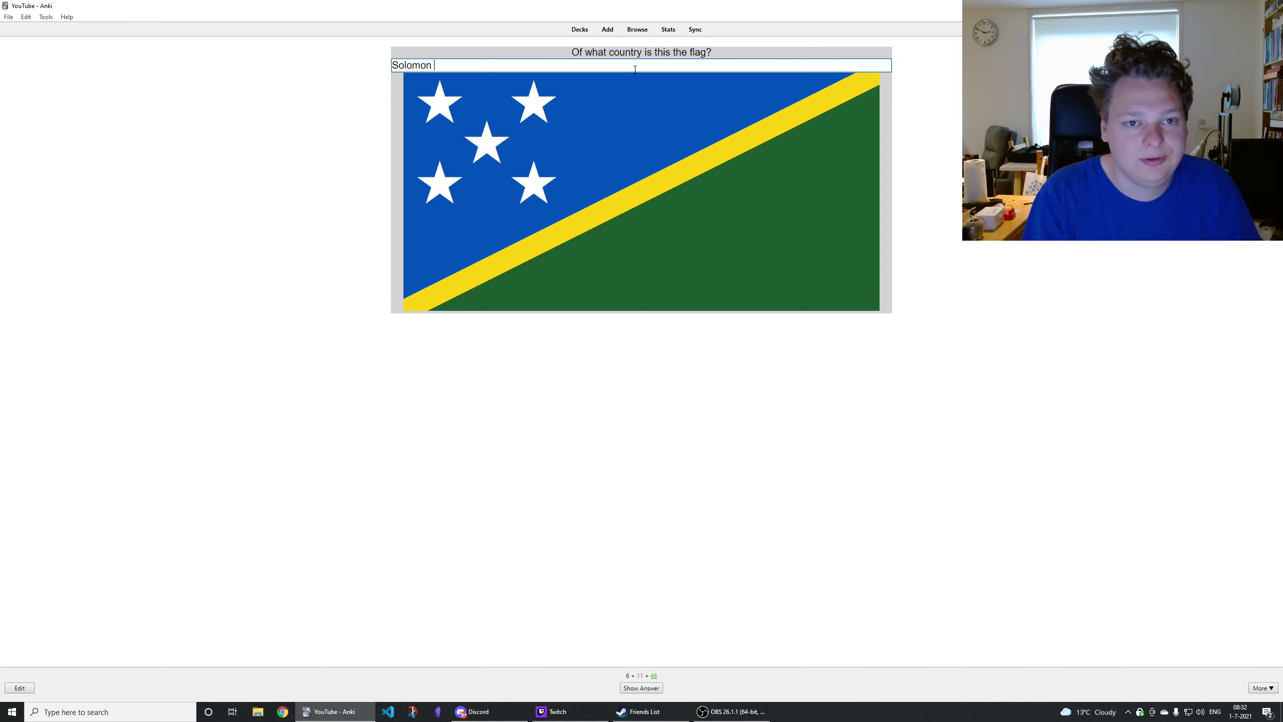
{"action": "type", "text": "Islands"}
{"action": "key", "text": "Return"}
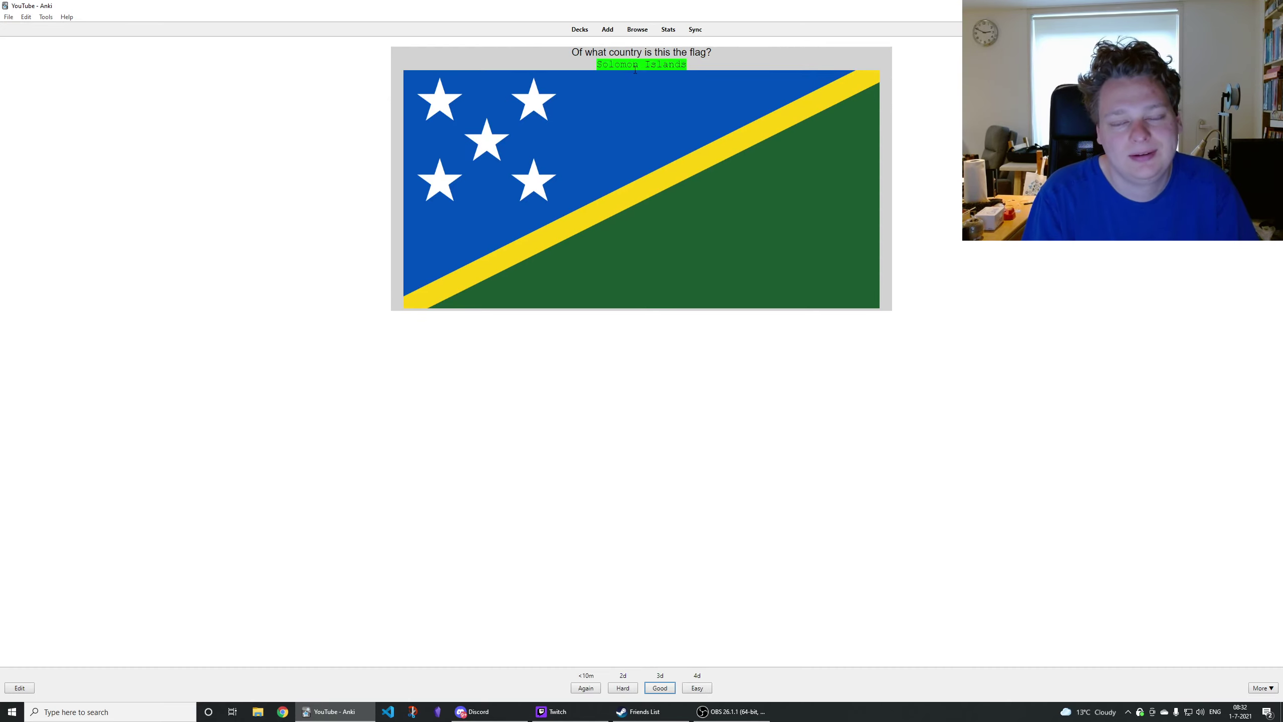
{"action": "key", "text": "Return"}
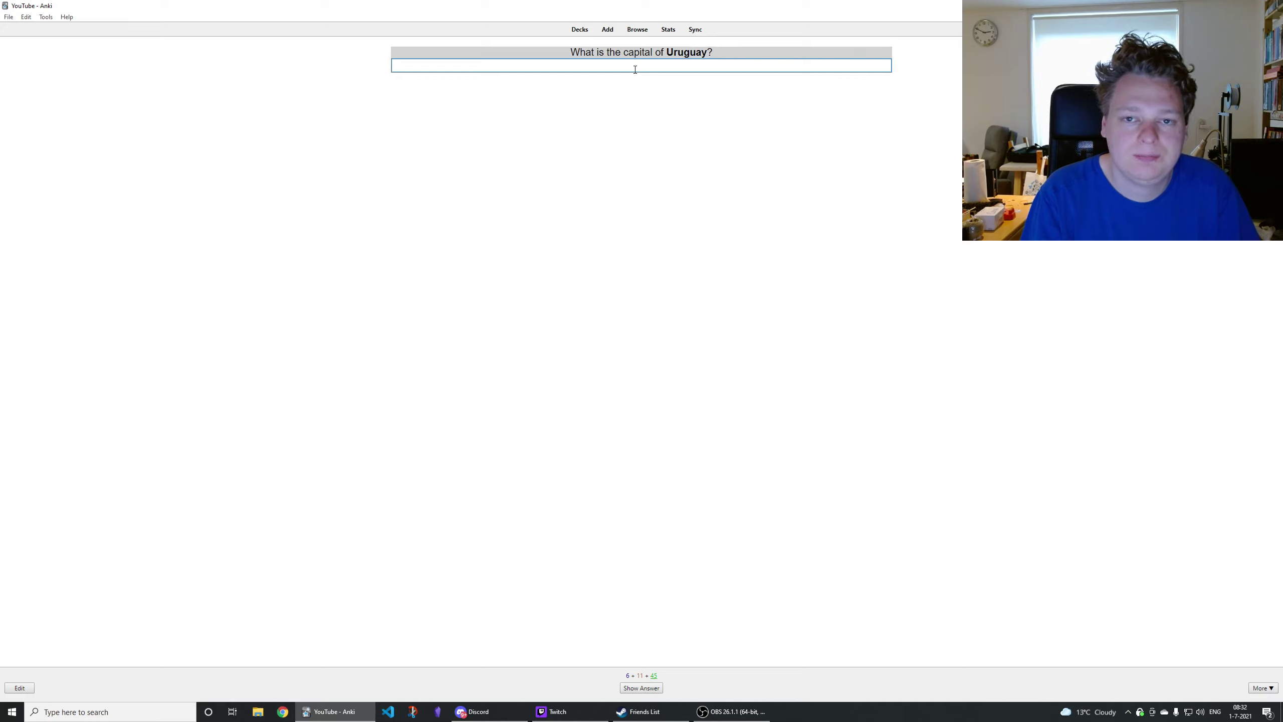
{"action": "type", "text": "Montevideo"}
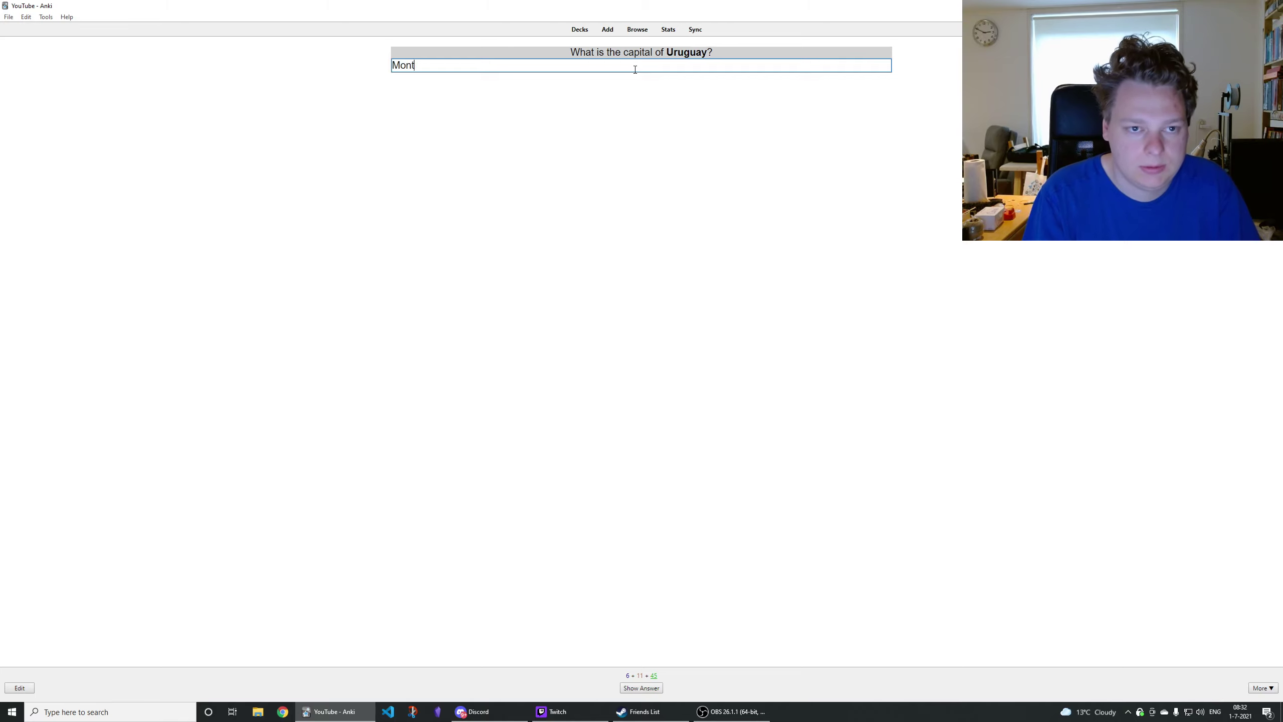
{"action": "key", "text": "Return"}
{"action": "key", "text": "Return"}
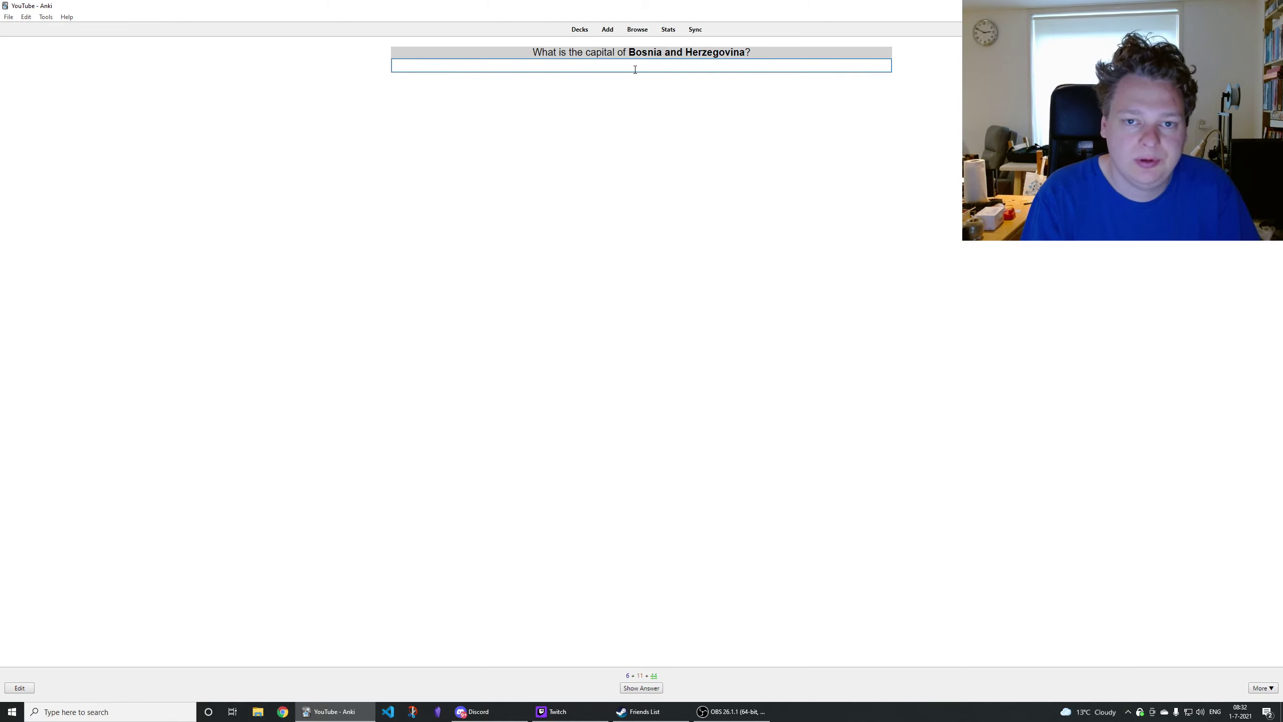
Answer the Bosnia capital card with 'Sarajevo' and the Kuwait capital card with 'Kuwait'
{"action": "type", "text": "Saraj"}
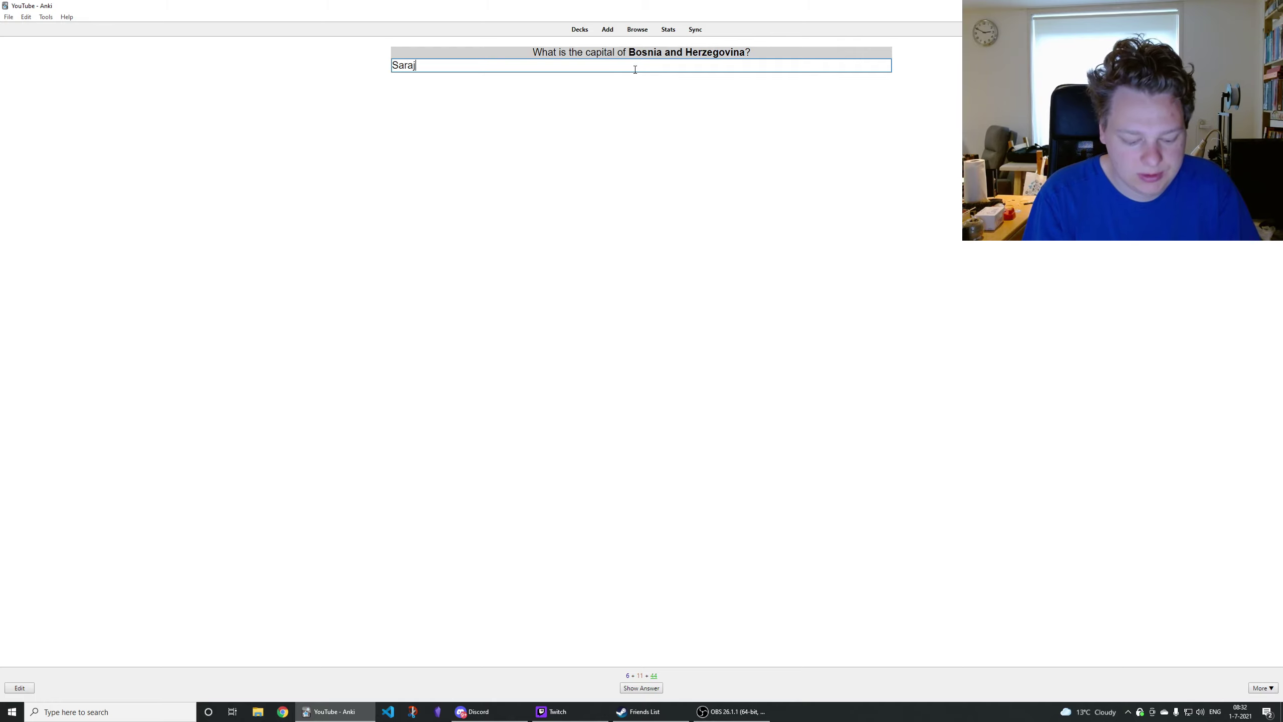
{"action": "type", "text": "evo"}
{"action": "key", "text": "Return"}
{"action": "key", "text": "Return"}
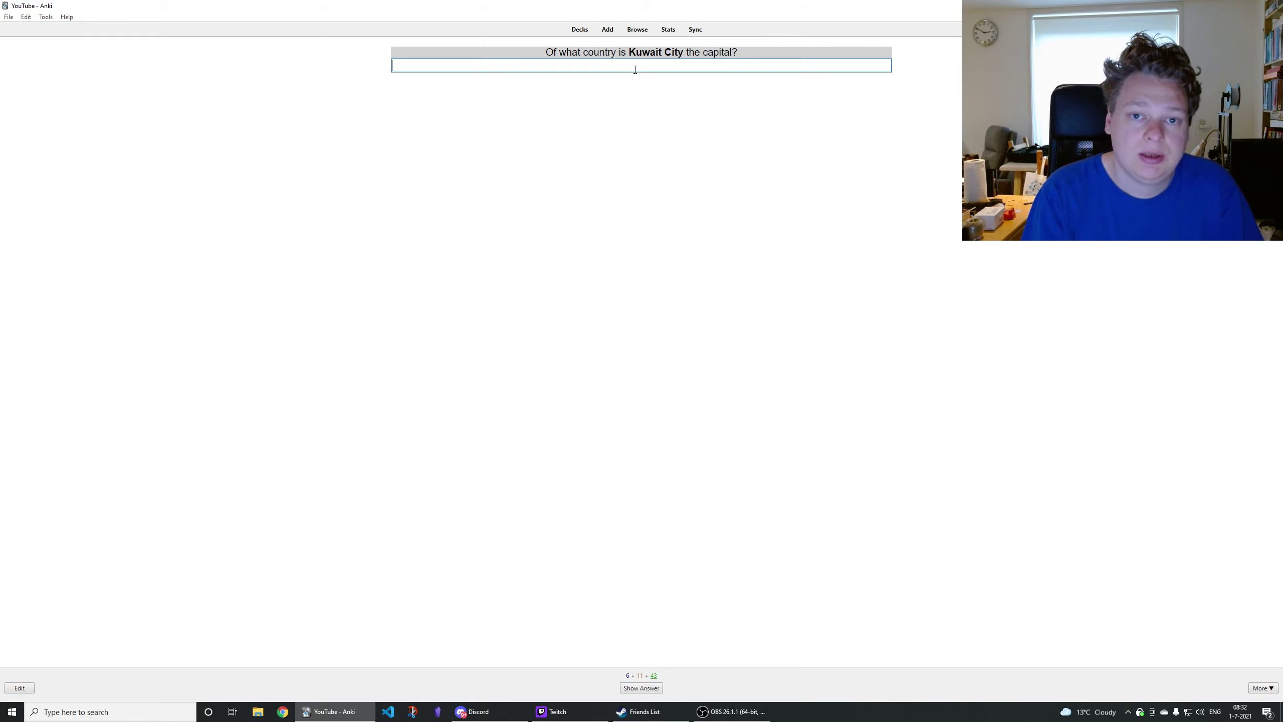
{"action": "type", "text": "Kuwait"}
{"action": "key", "text": "Return"}
{"action": "key", "text": "Return"}
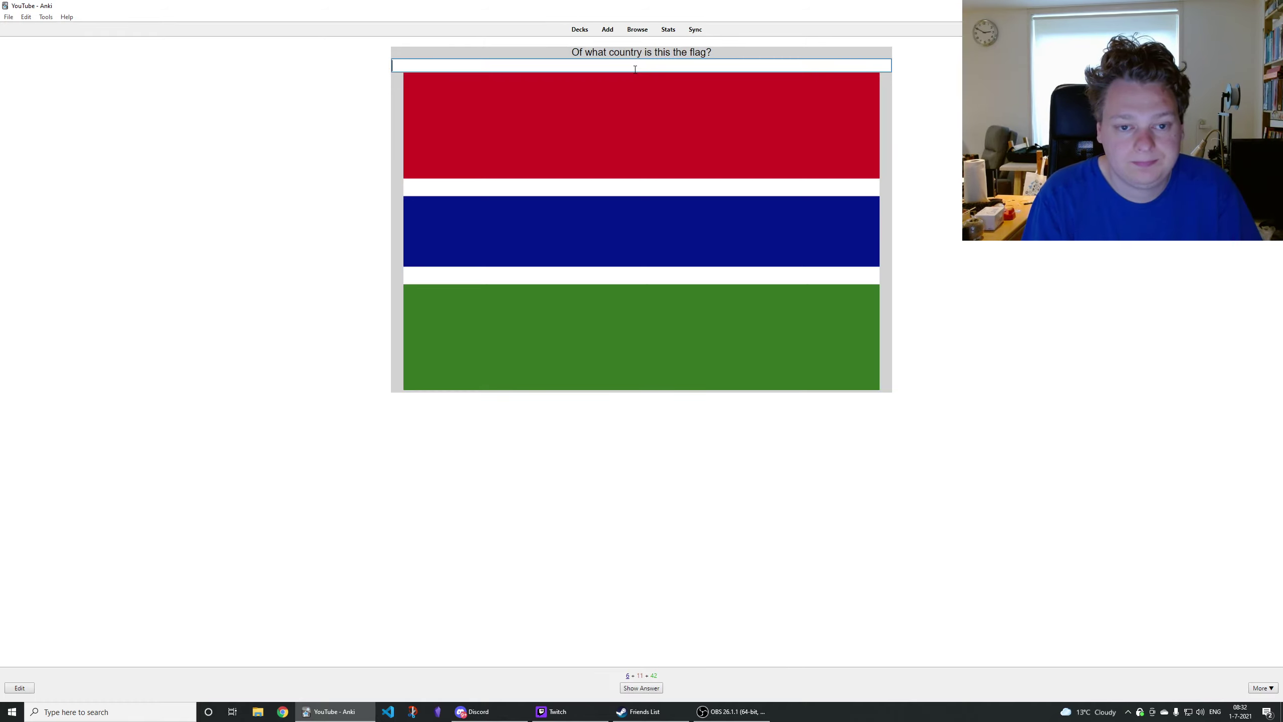
Get past the Gambia flag, answer 'Sierra Leone', then reveal the Slovenia flag and rate it Again
{"action": "key", "text": "Return"}
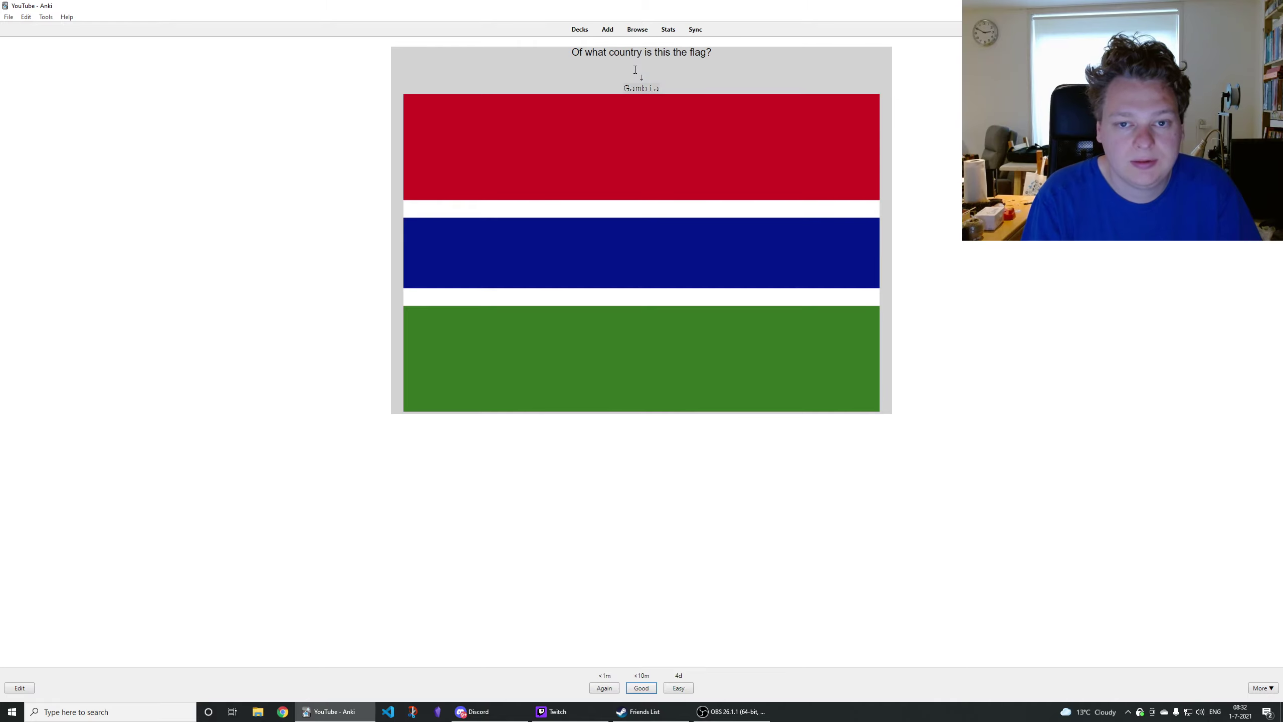
{"action": "key", "text": "Return"}
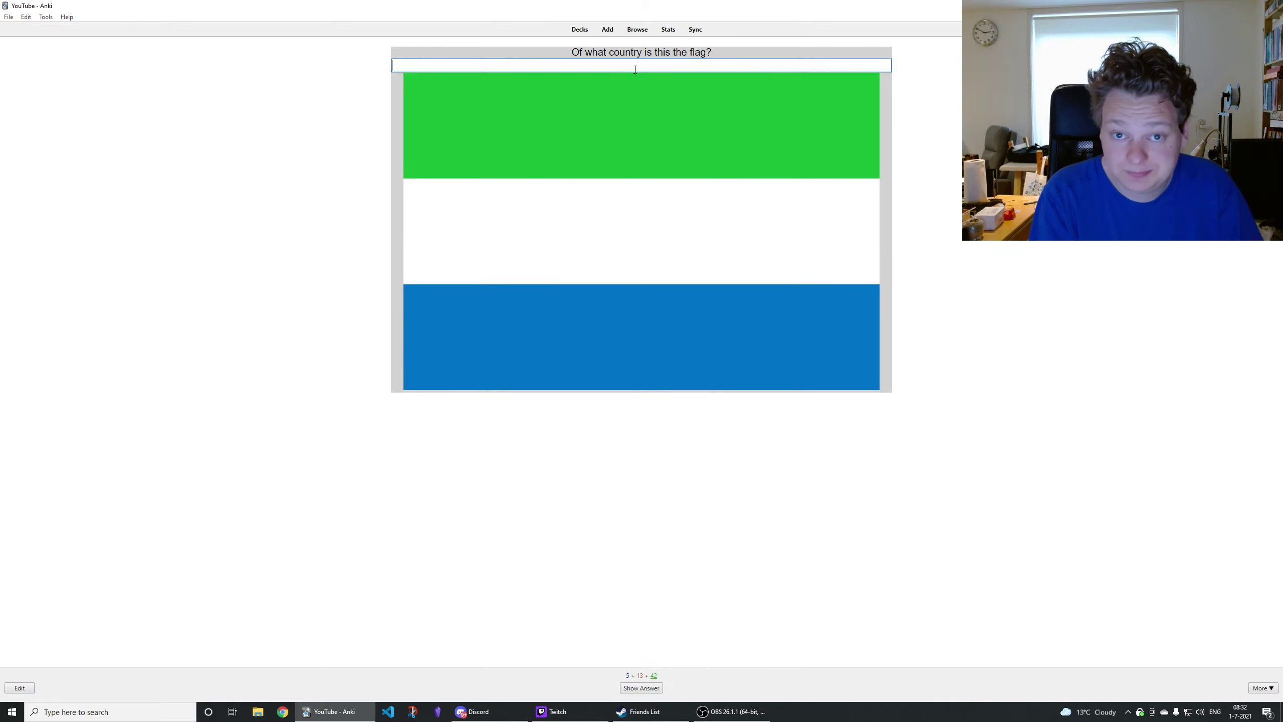
{"action": "type", "text": "Sie"}
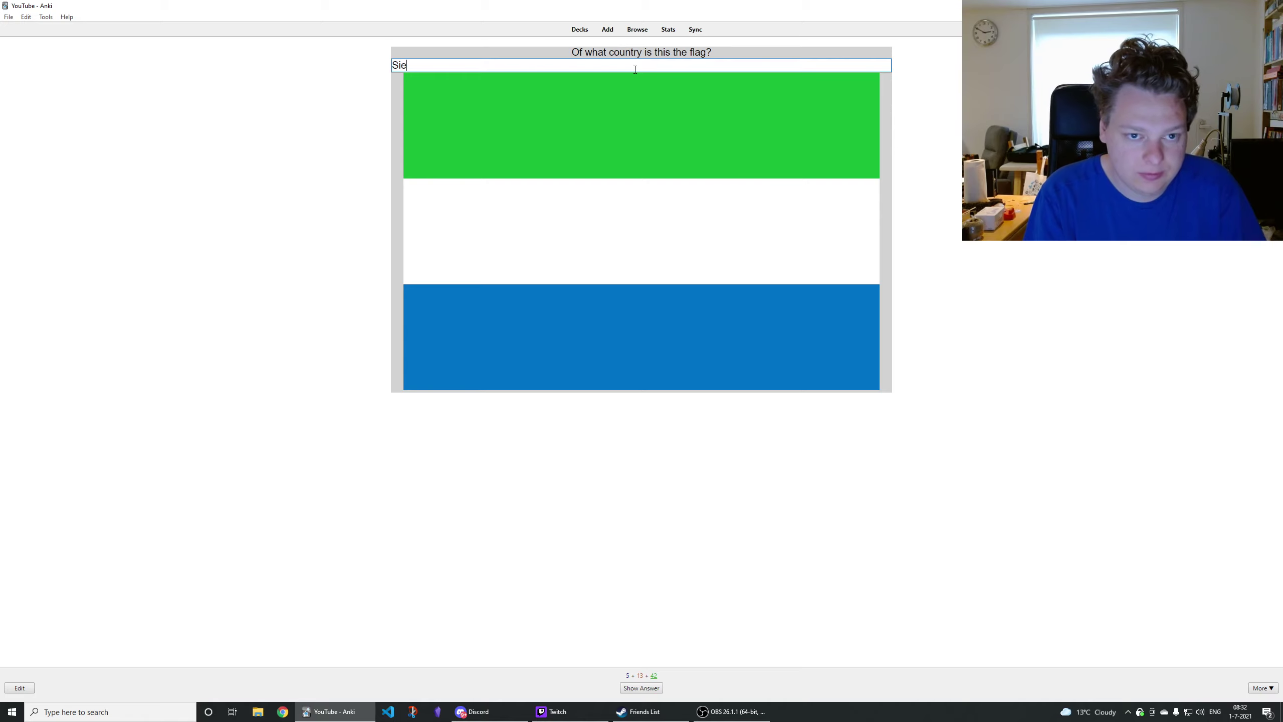
{"action": "type", "text": "rra Leone"}
{"action": "key", "text": "Return"}
{"action": "key", "text": "Return"}
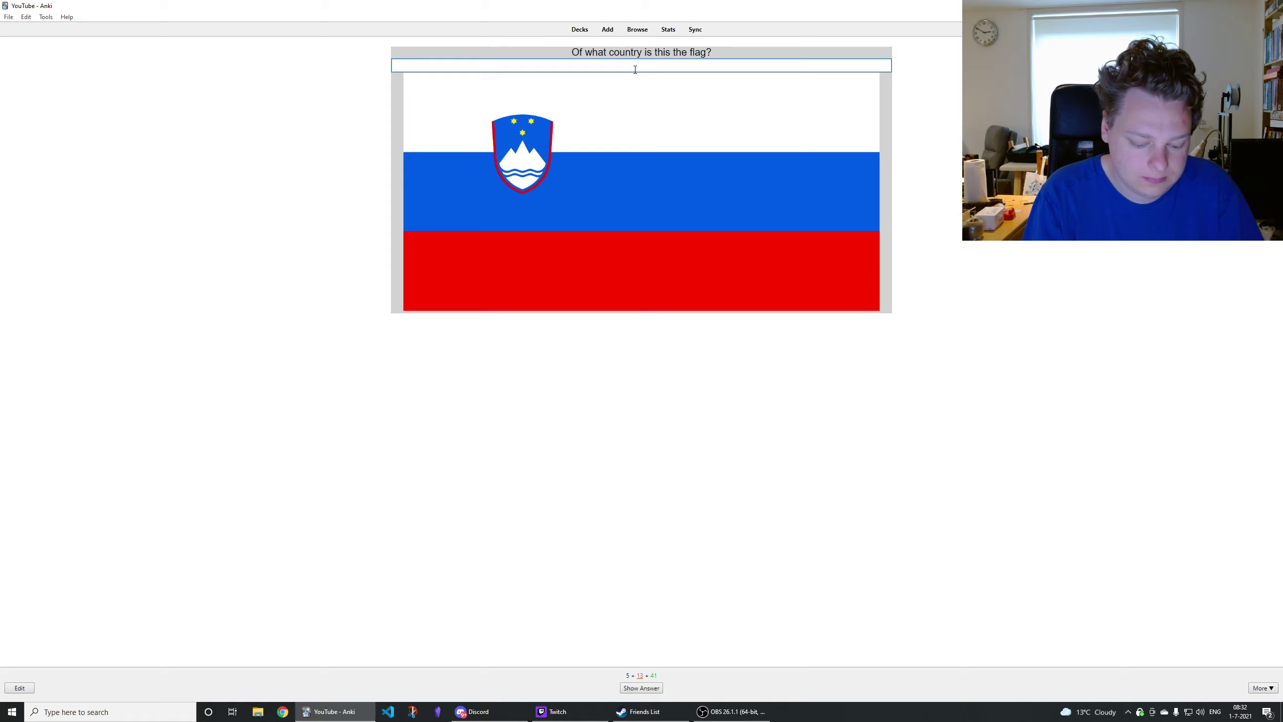
{"action": "key", "text": "Return"}
{"action": "key", "text": "1"}
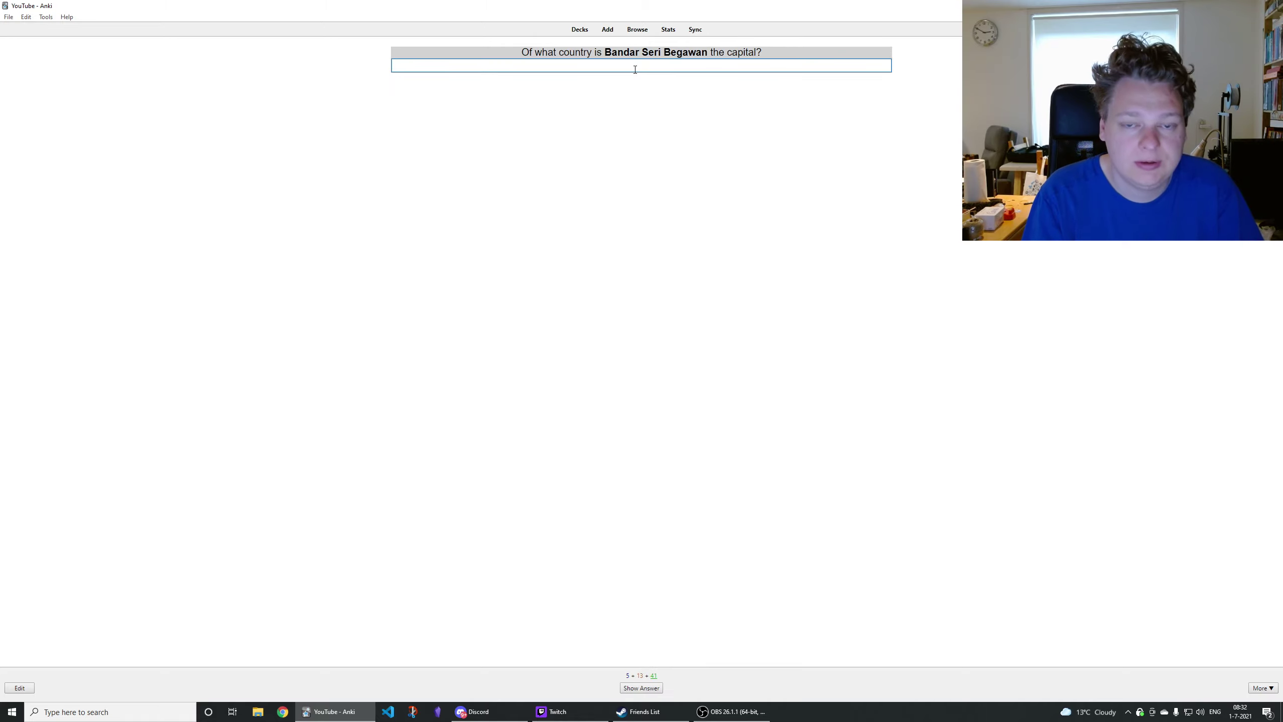